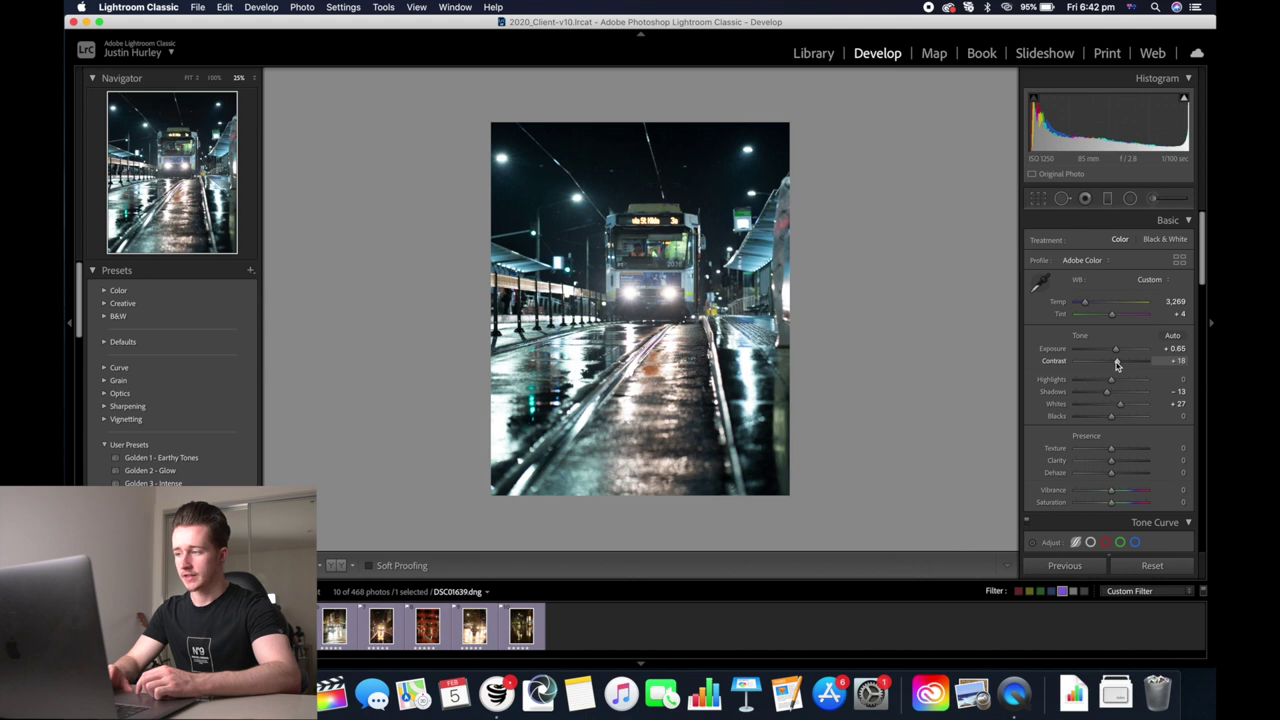
Set the tram photo's Blacks to -14 and Clarity to +40.
drag(1110, 416, 1127, 469)
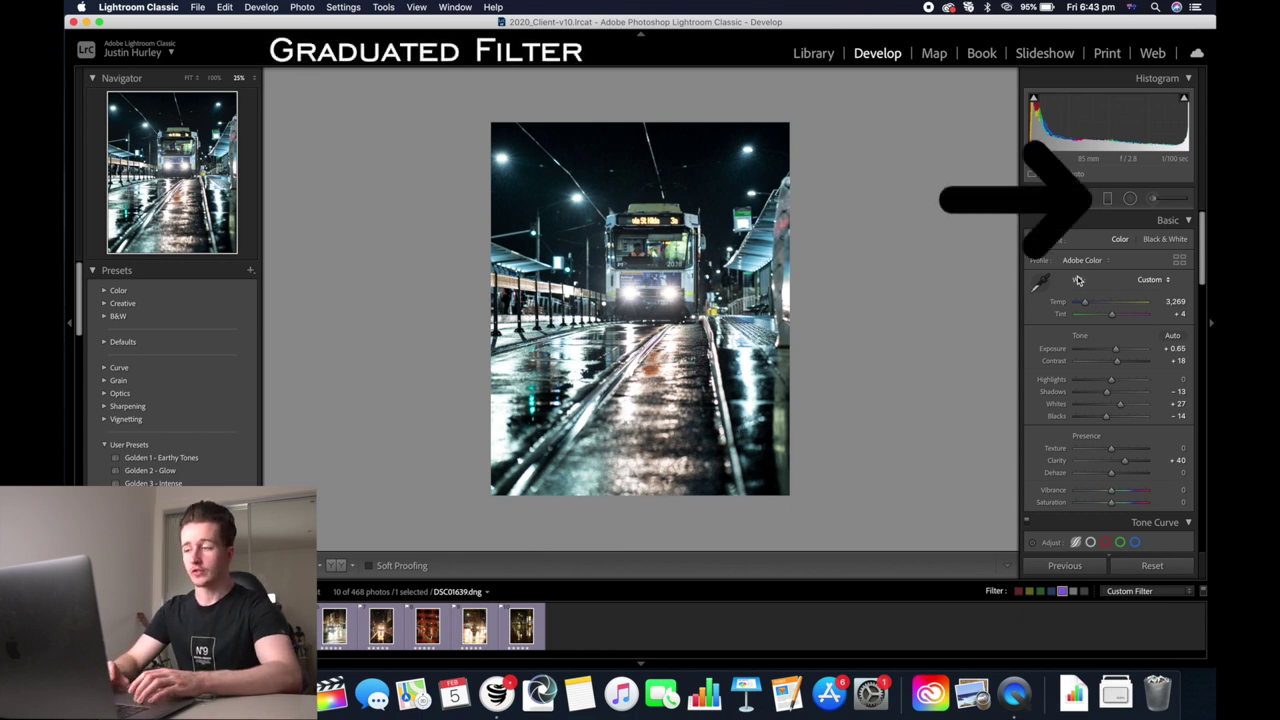
Add a graduated filter covering the wet road below the tram and reset its Exposure to 0.
click(1109, 199)
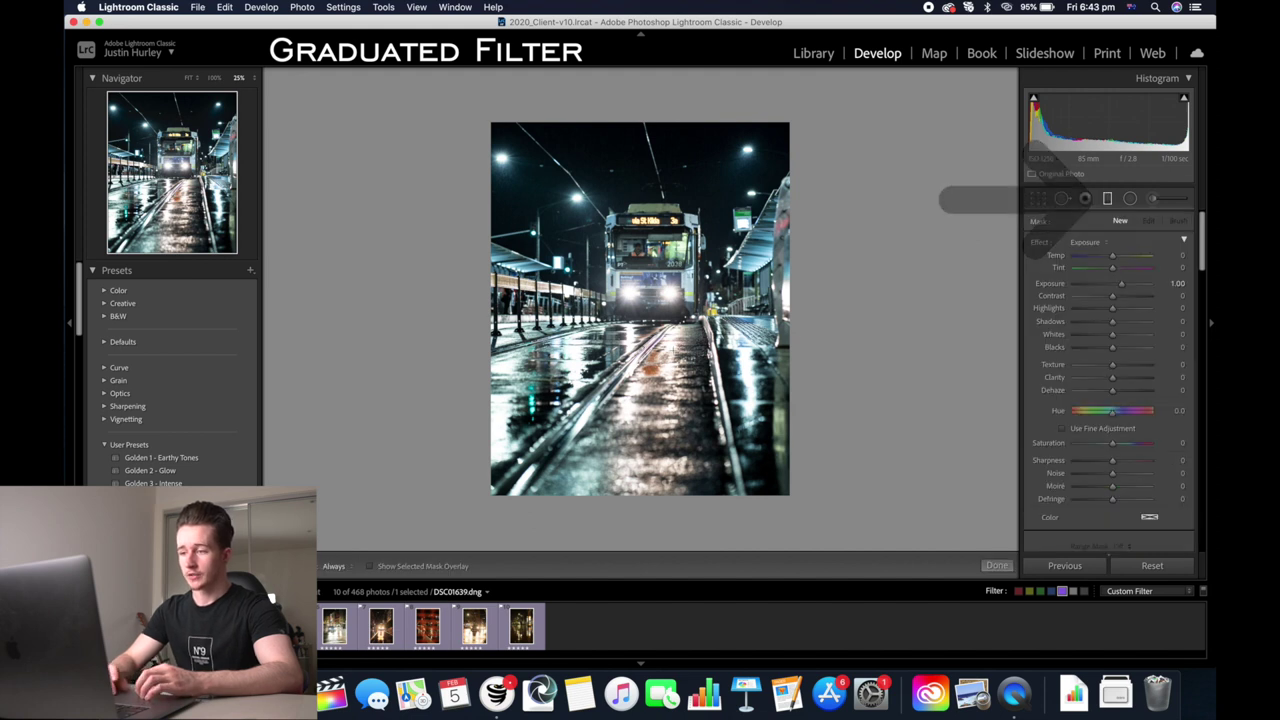
drag(645, 360, 645, 307)
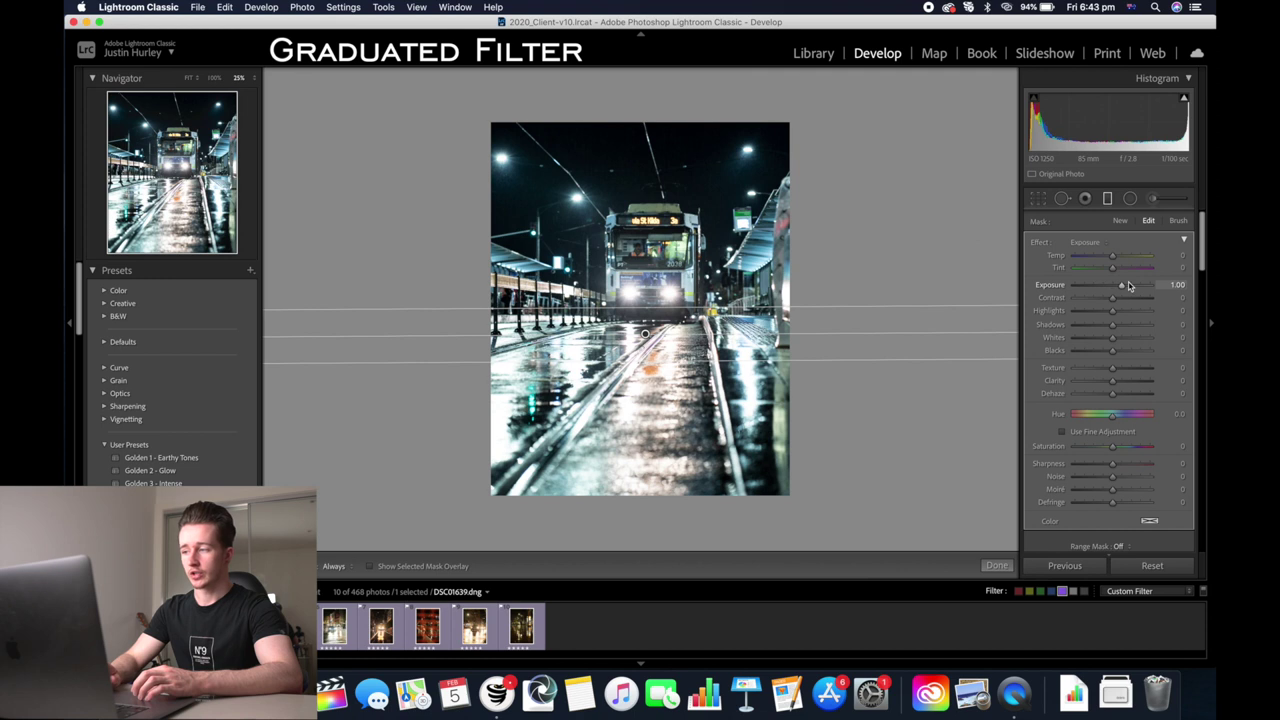
double_click(1062, 289)
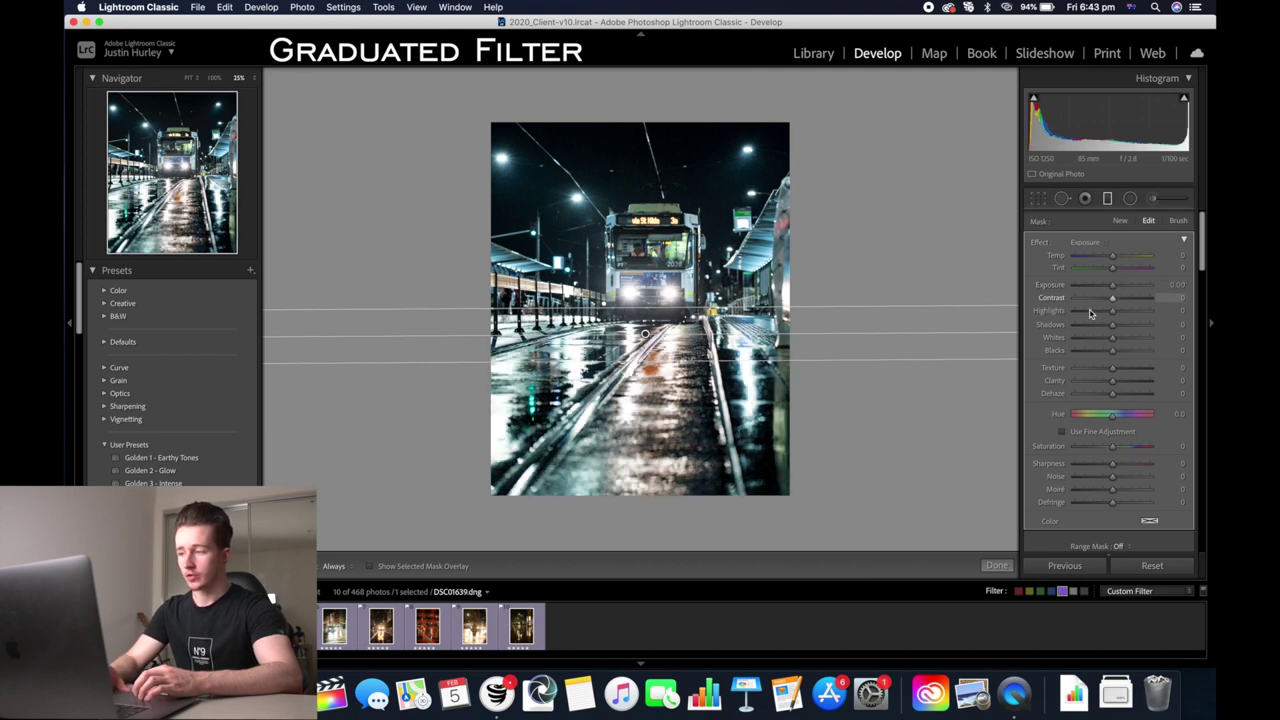
Set the road filter's Exposure to -0.52, Highlights to -30, Whites to 17 and Clarity to 14, and close the filter.
drag(1104, 317, 1105, 290)
drag(1115, 386, 1119, 386)
drag(1112, 337, 1119, 337)
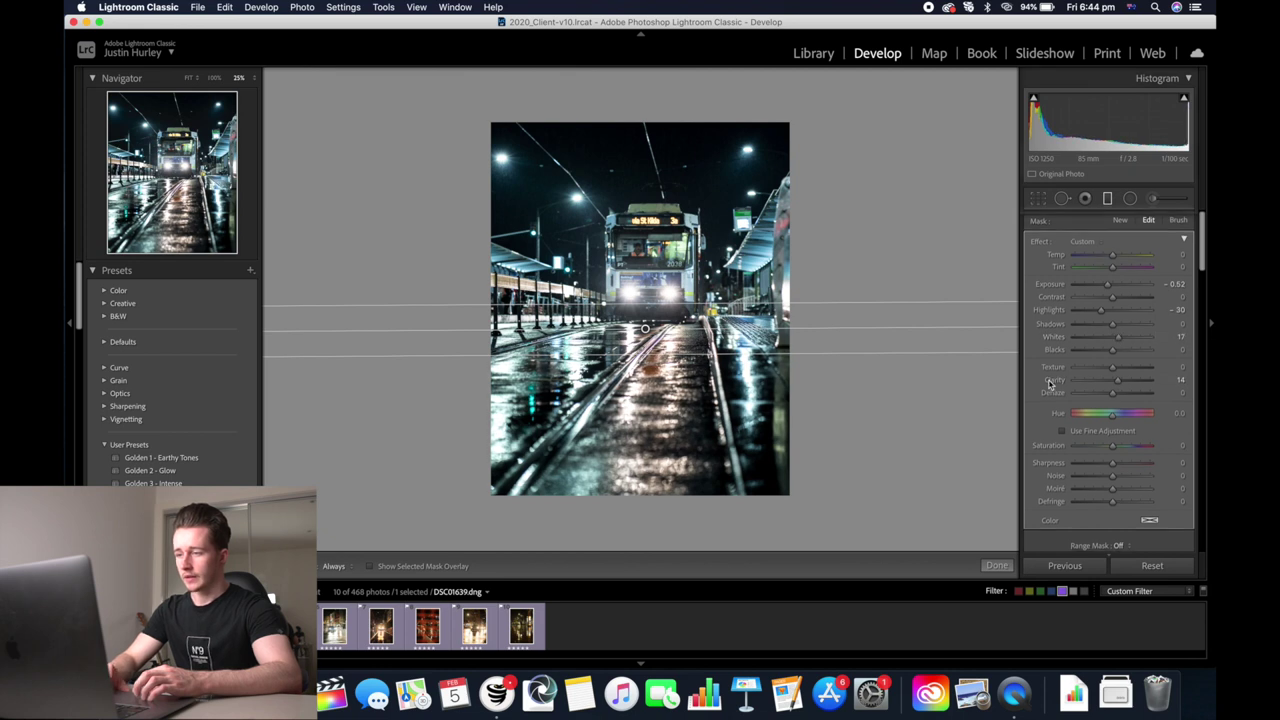
scroll(1050, 383, down, 2)
click(1179, 491)
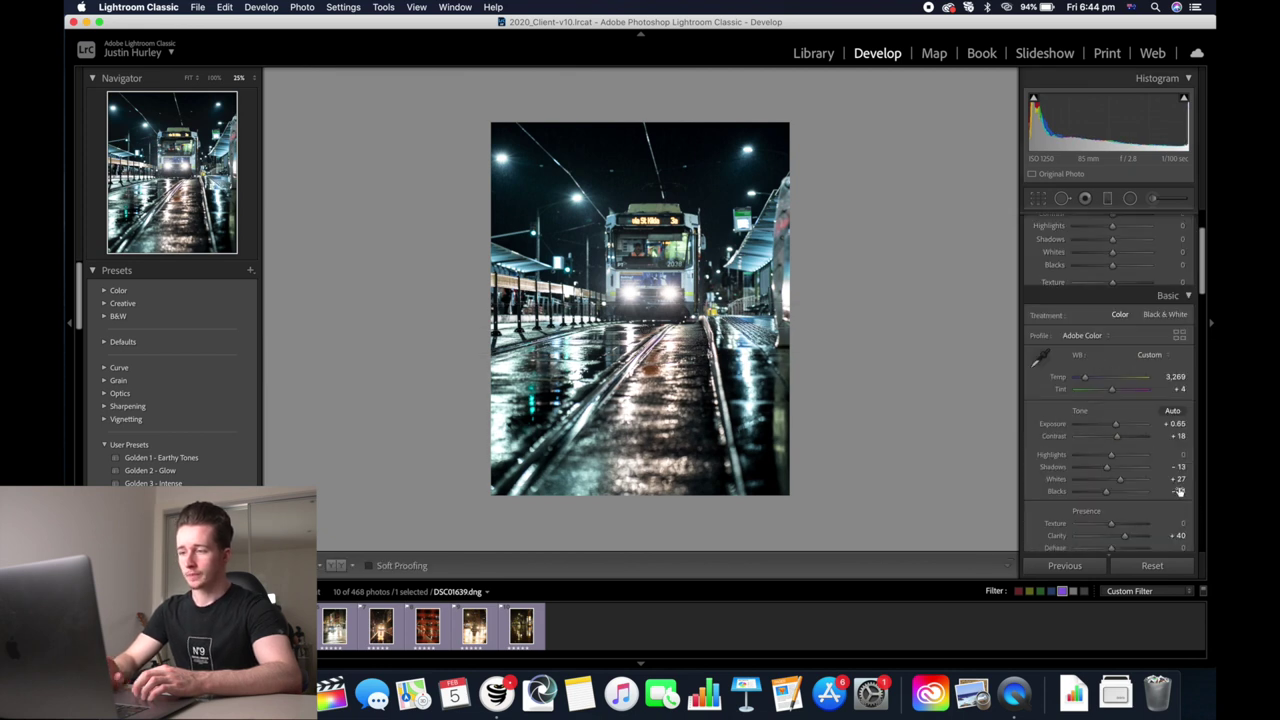
Raise the photo's overall Exposure to +0.80 and inspect the front of the tram up close.
drag(1118, 287, 1119, 287)
click(670, 250)
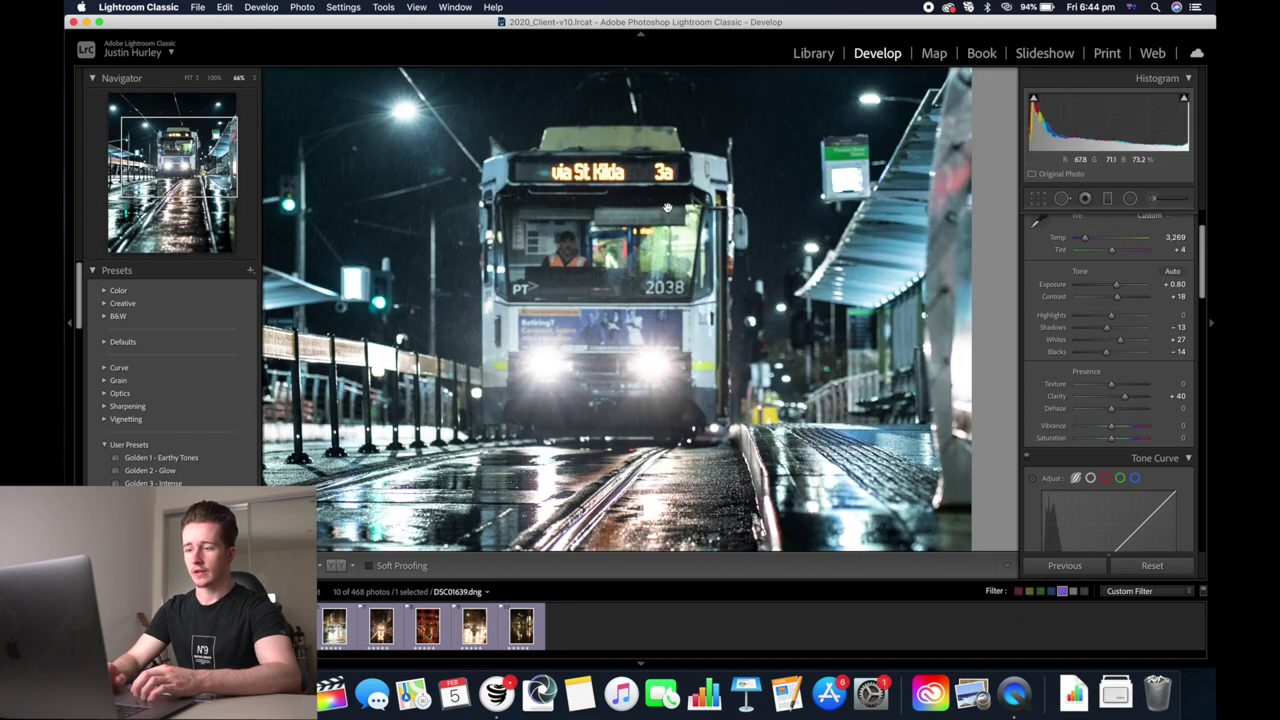
click(581, 307)
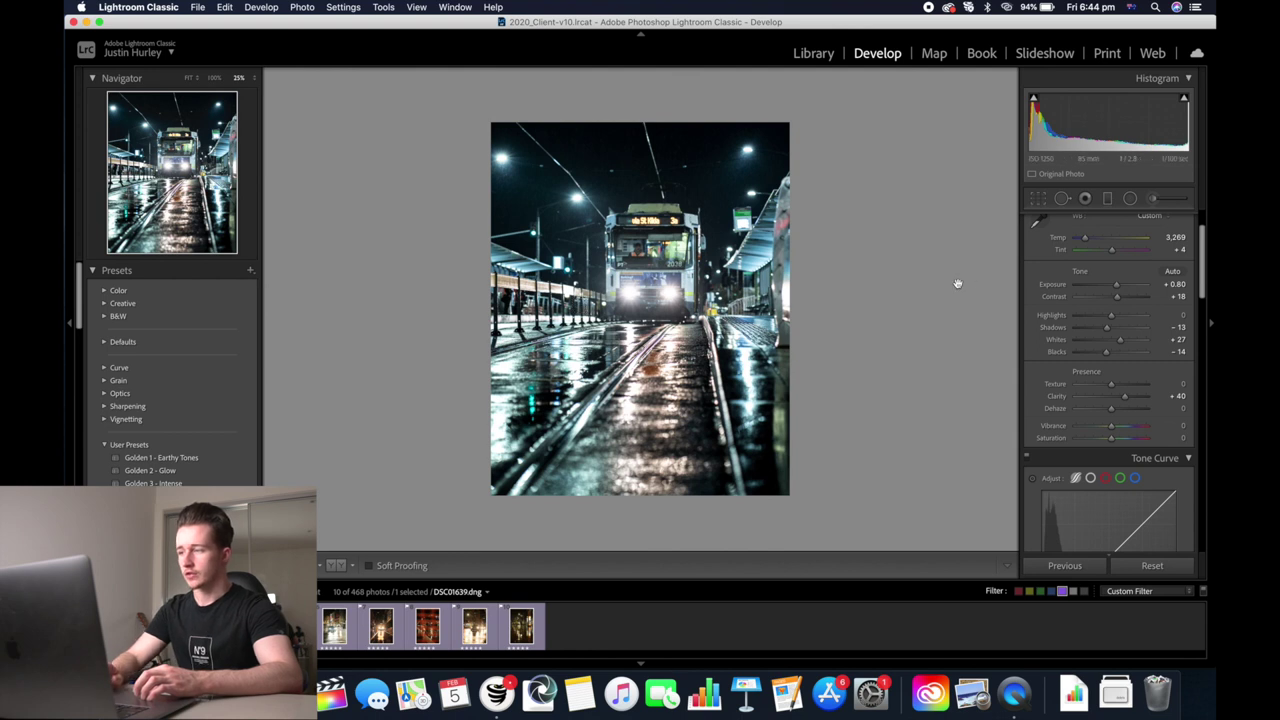
Add an upright oval radial filter around the tram and invert its mask to affect the inside.
click(1131, 199)
drag(650, 280, 586, 370)
drag(697, 360, 696, 362)
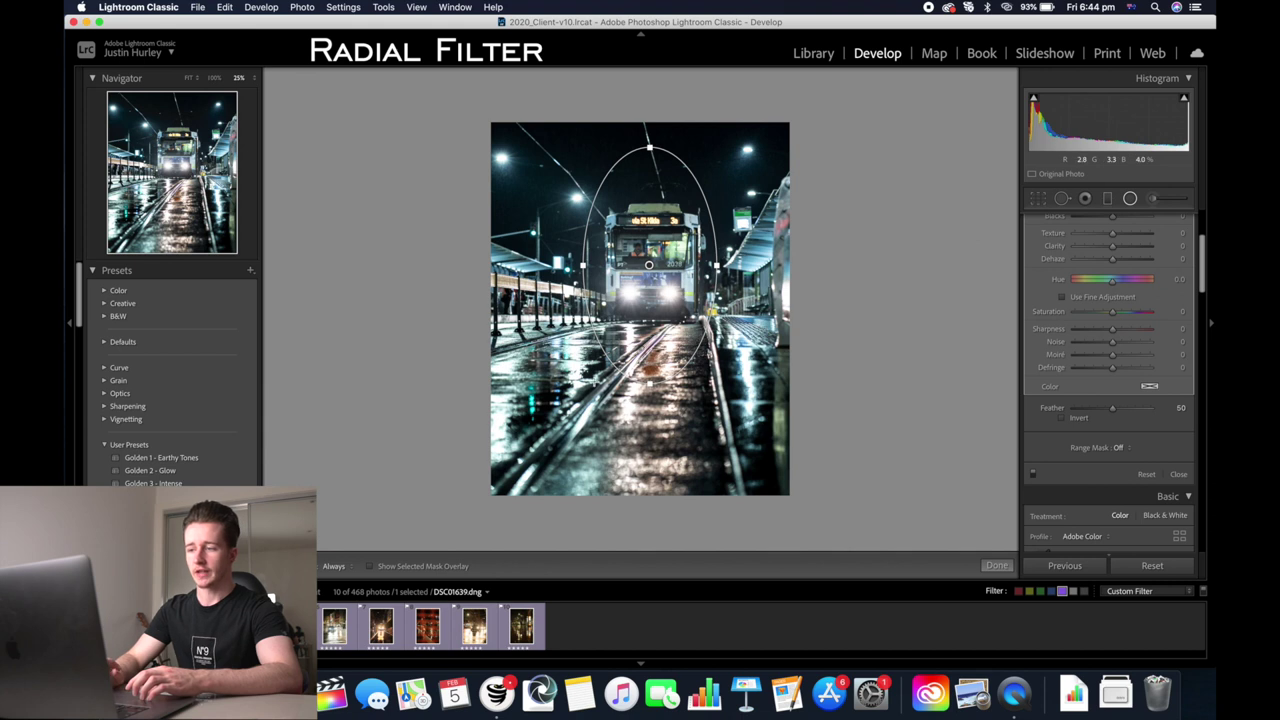
click(1062, 418)
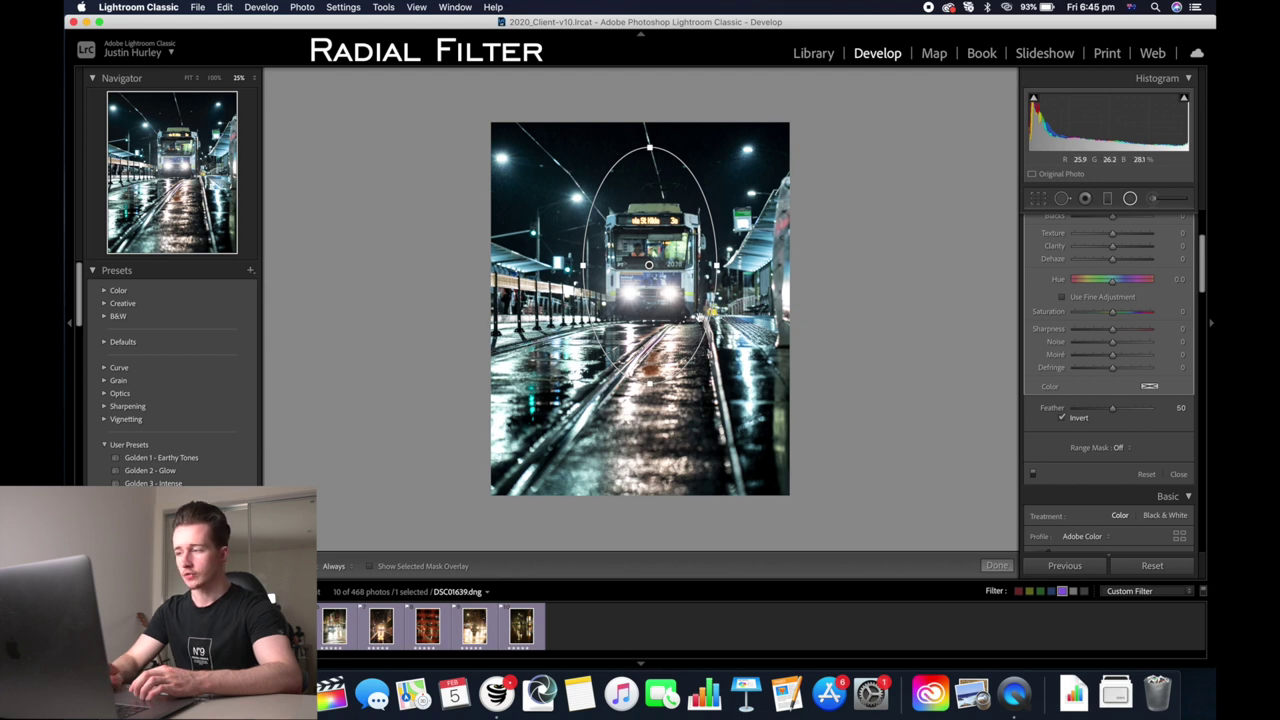
Set the radial filter's Sharpness to 35, Clarity to 33 and Whites to 2, lower its Highlights and increase its Contrast.
scroll(1110, 390, up, 3)
drag(1113, 468, 1125, 464)
key(z)
drag(1112, 381, 1125, 384)
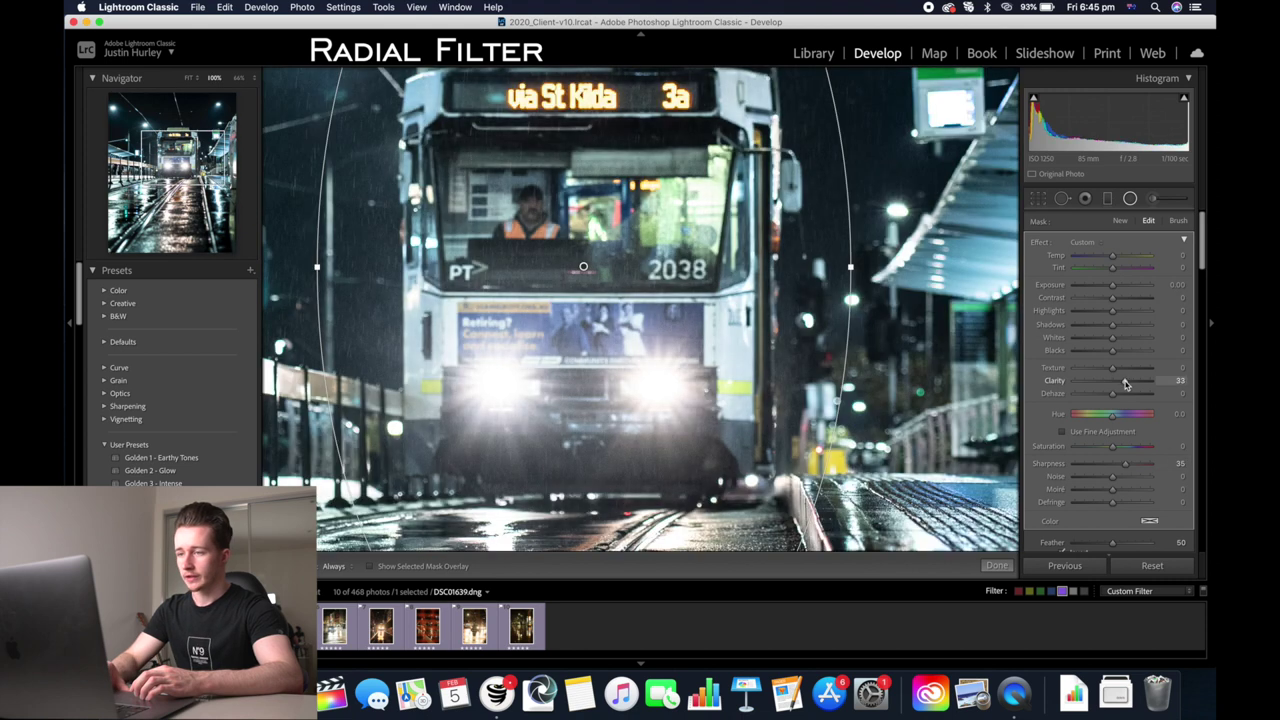
drag(1112, 311, 1104, 315)
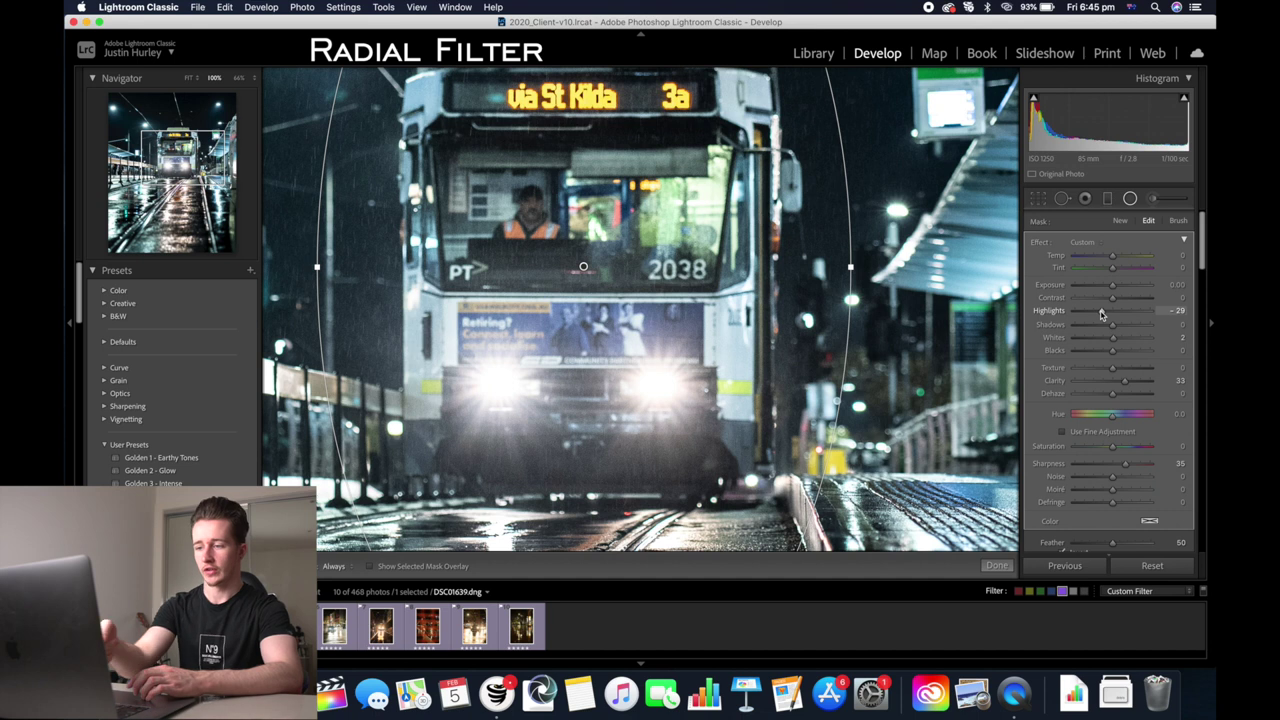
drag(1101, 312, 1097, 313)
drag(1112, 298, 1117, 303)
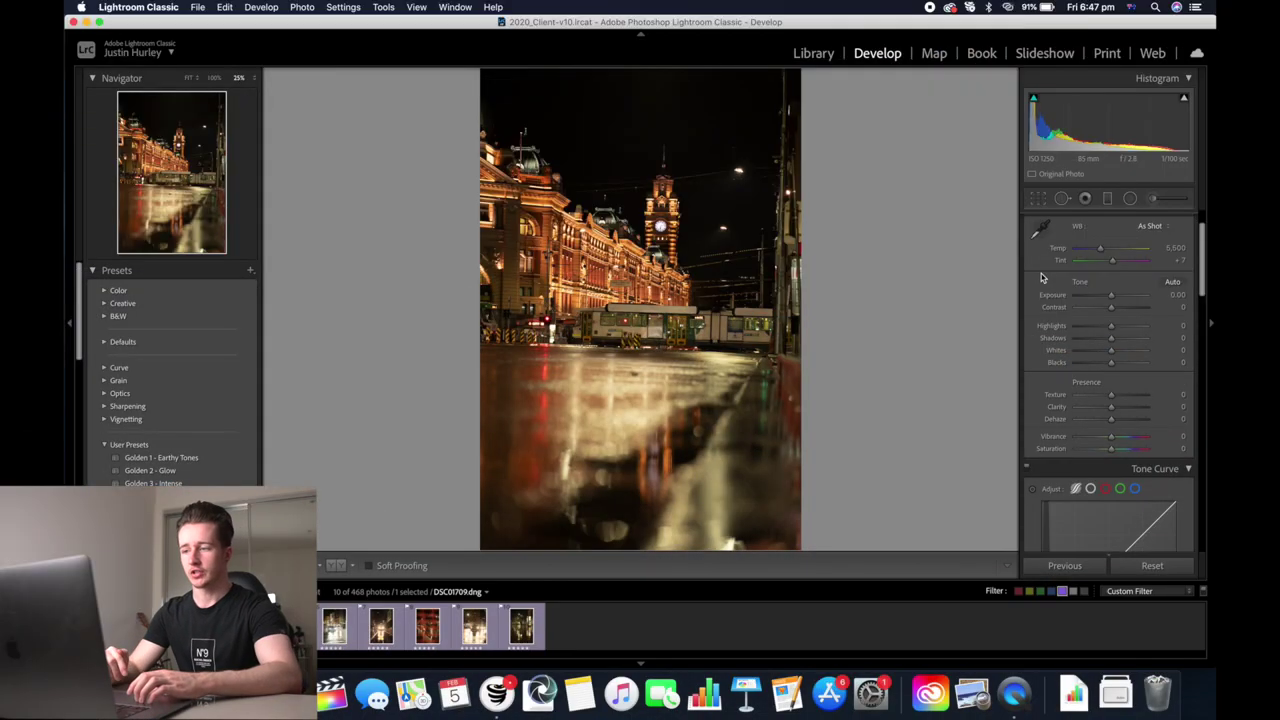
Crop the clock tower street photo to 4 x 5 / 8 x 10 and straighten it automatically.
key(r)
click(1148, 243)
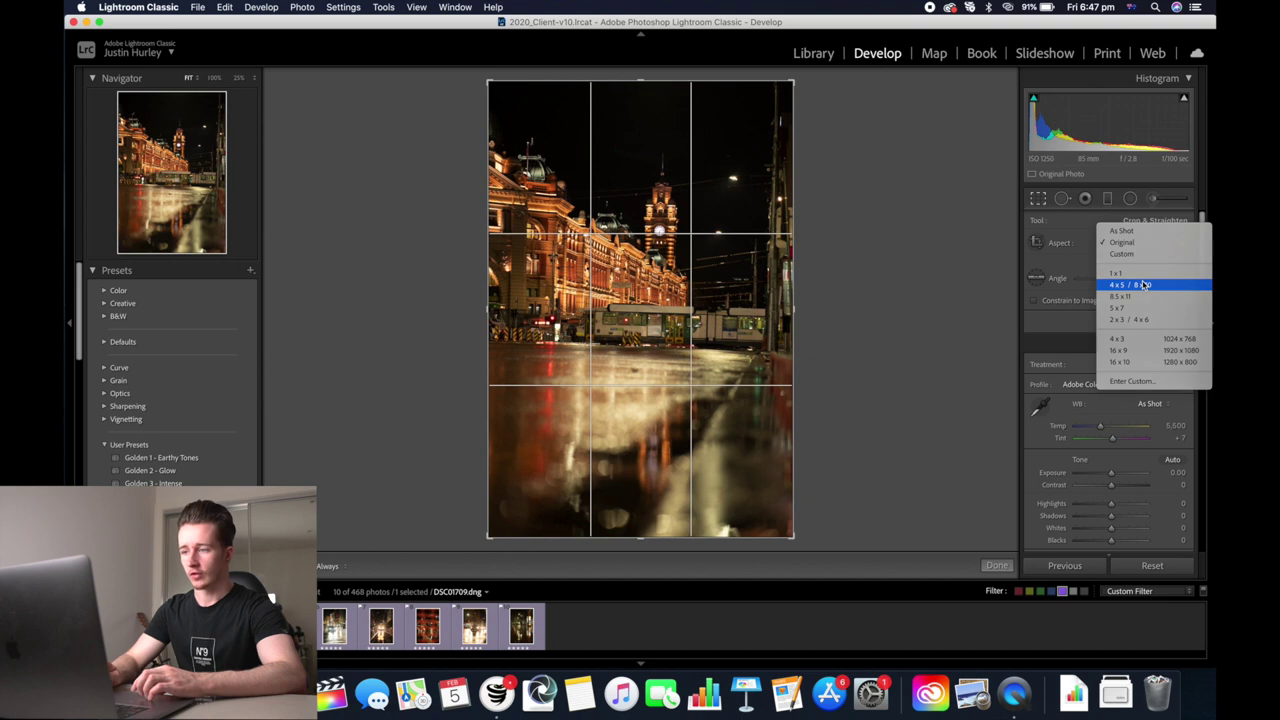
click(1143, 285)
click(1169, 264)
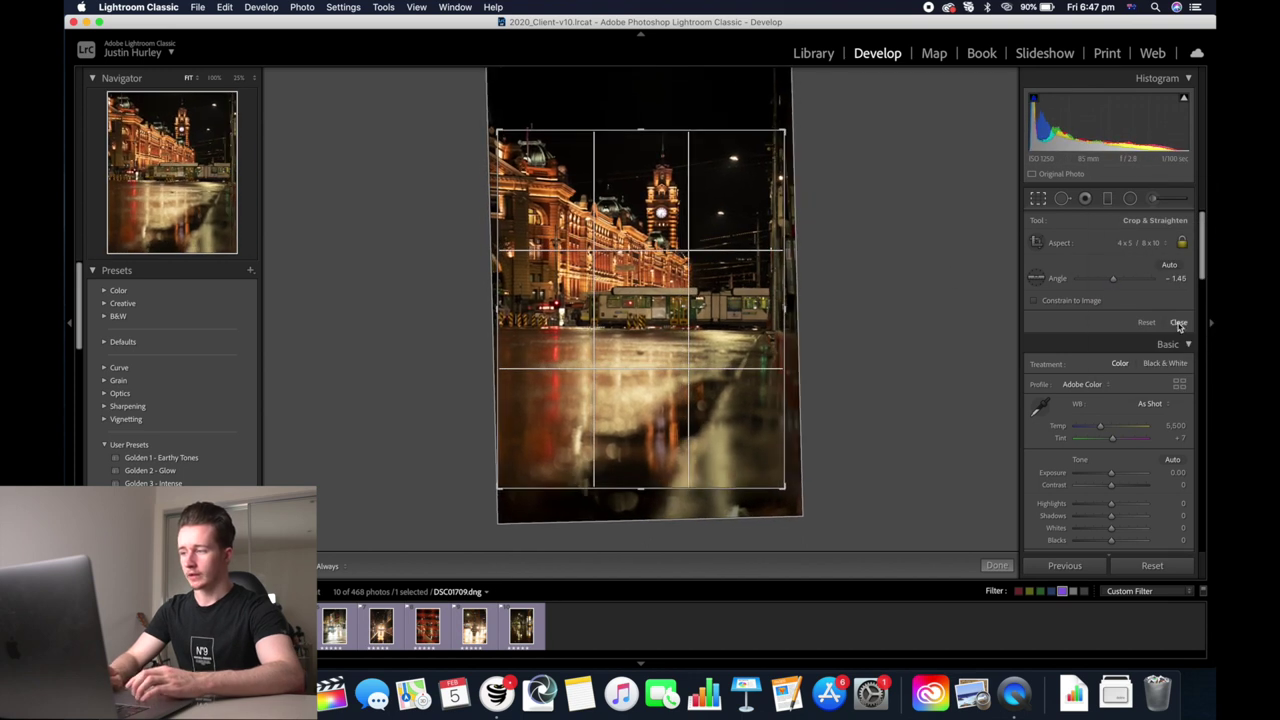
click(1179, 323)
Set Temp to 3,245, Tint to +2, Exposure +0.95, Contrast +24, Highlights -50, Shadows -13, Whites +16, Blacks -7 and Clarity +24.
drag(1103, 301, 1090, 308)
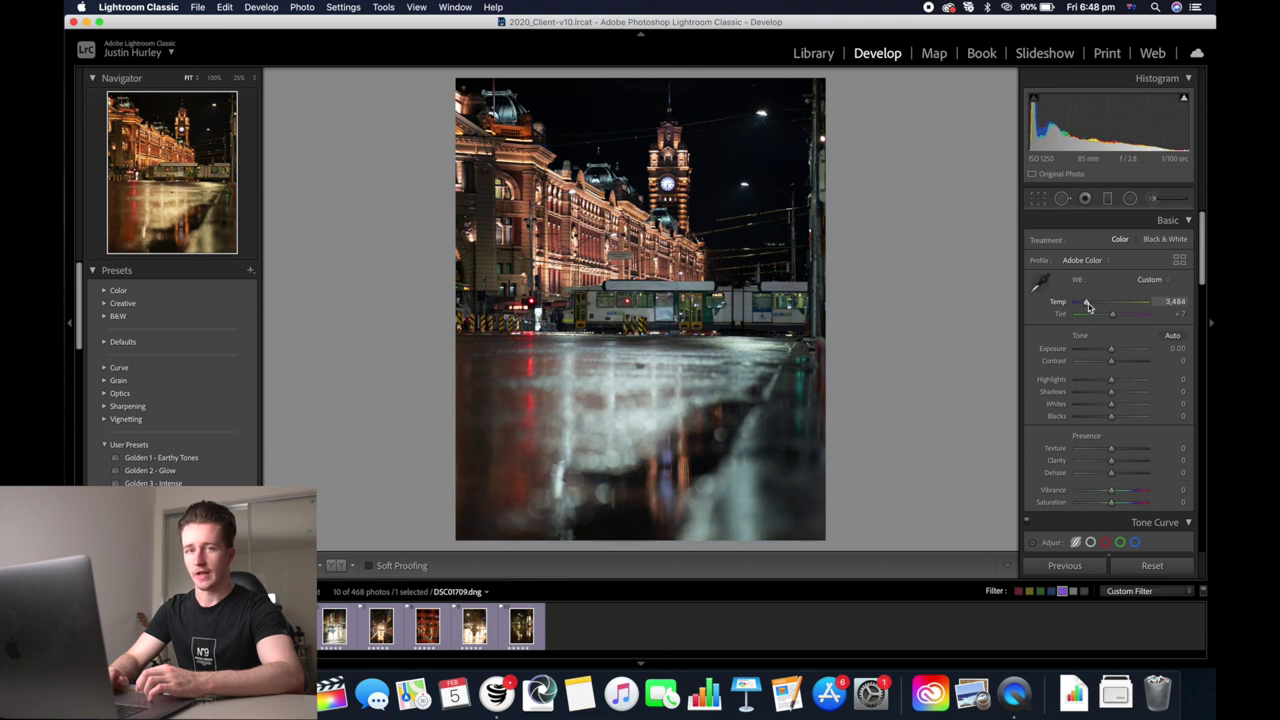
drag(1089, 307, 1119, 361)
drag(1112, 460, 1120, 461)
drag(1112, 383, 1108, 419)
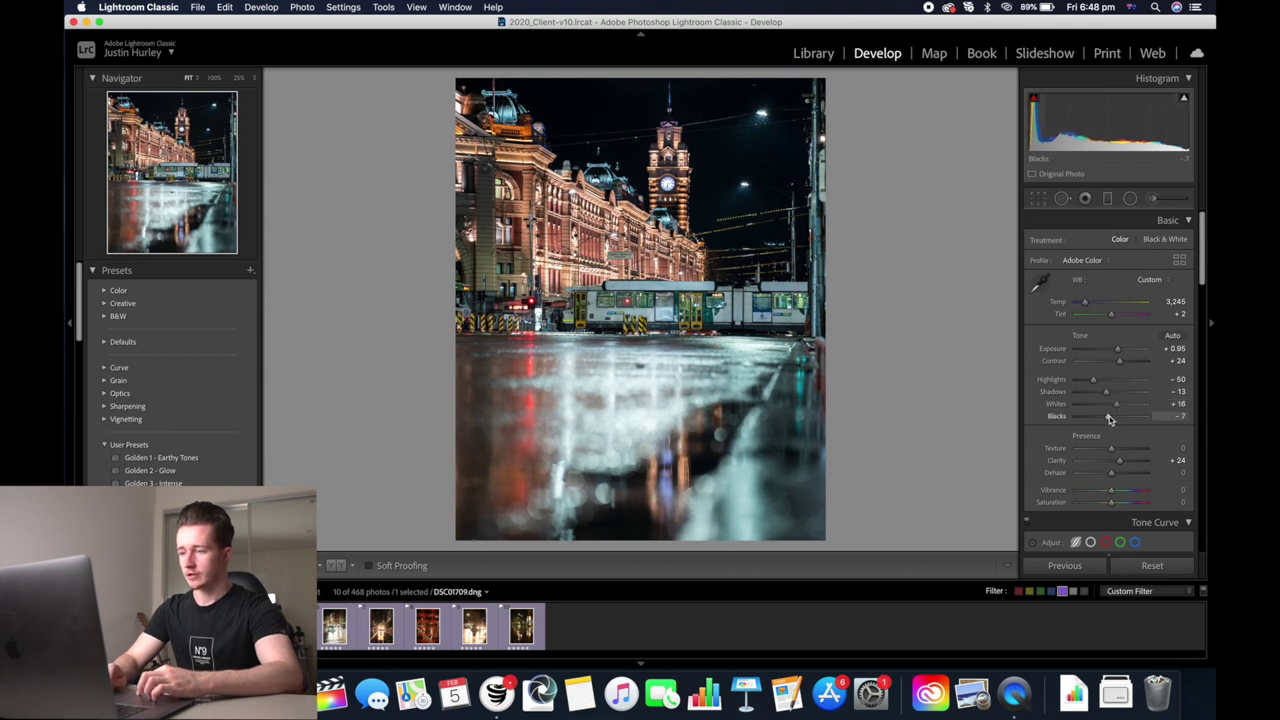
Add a graduated filter over the wet street in the foreground and reset its Exposure to 0.
click(1108, 199)
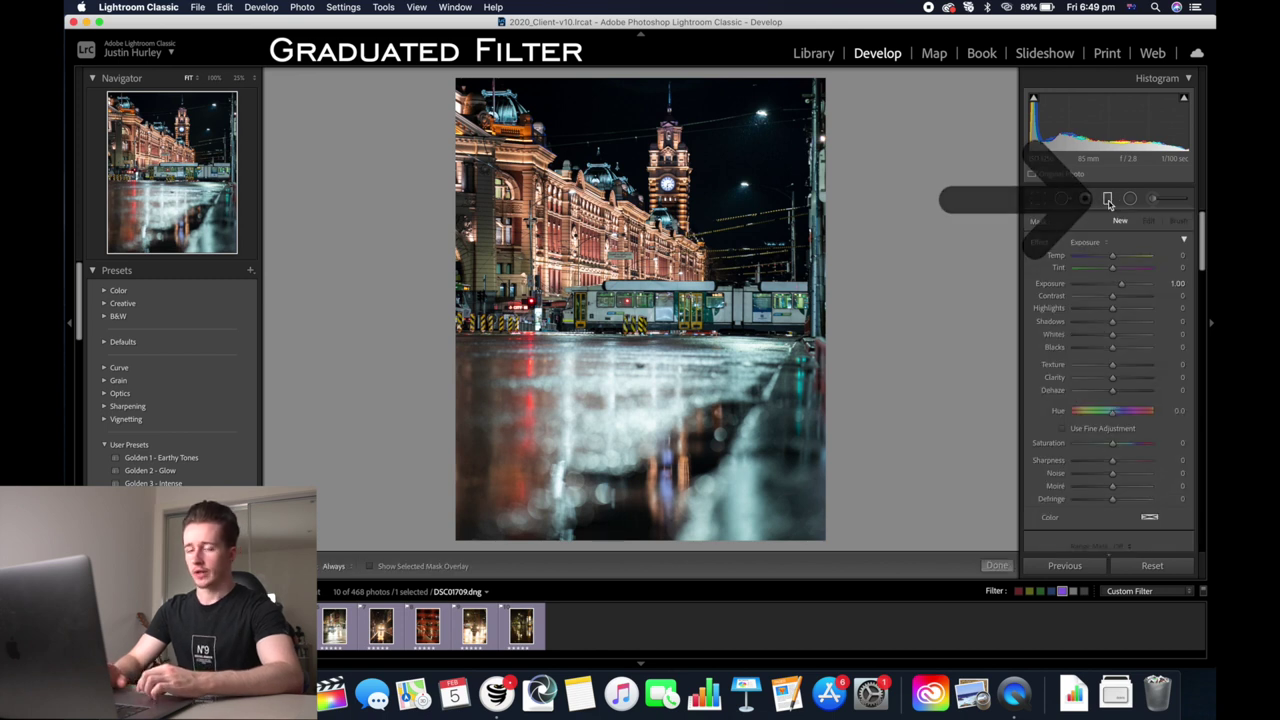
drag(628, 385, 634, 308)
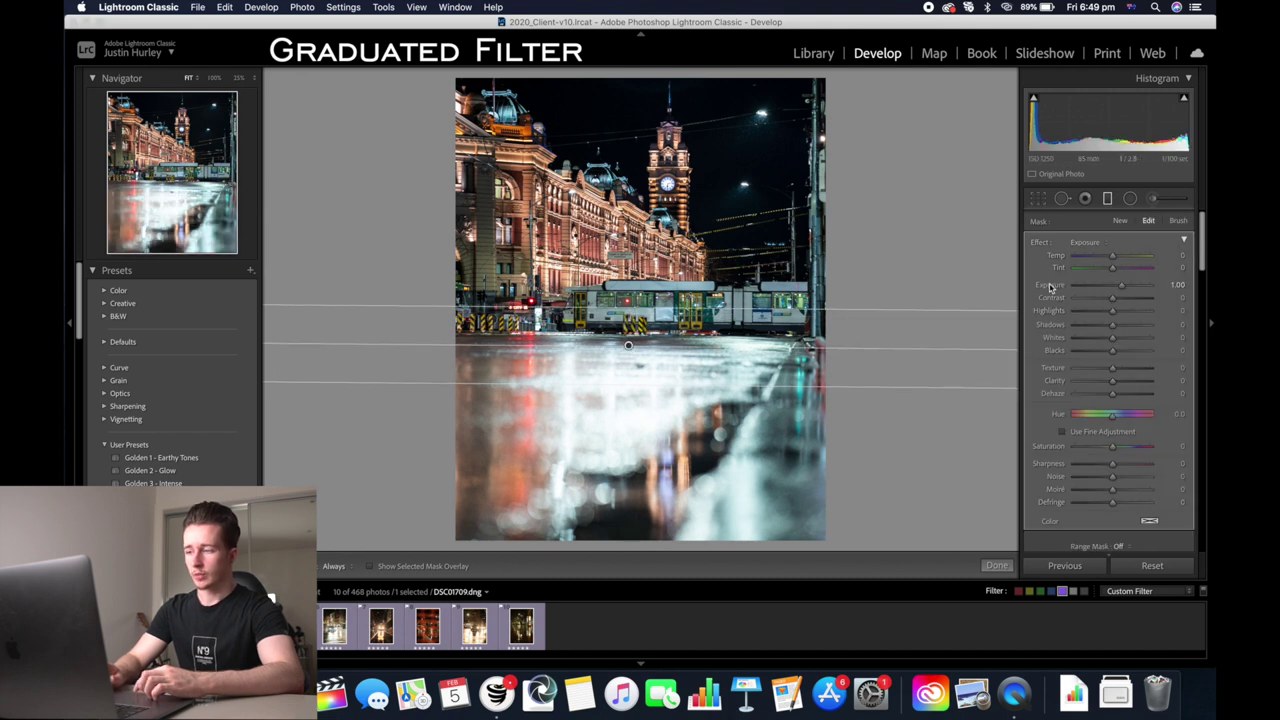
double_click(1049, 287)
Set the foreground filter's Exposure to -0.25, Contrast to 18, Highlights to -31, Whites to 18 and Clarity to 27, and close it.
drag(1112, 311, 1110, 285)
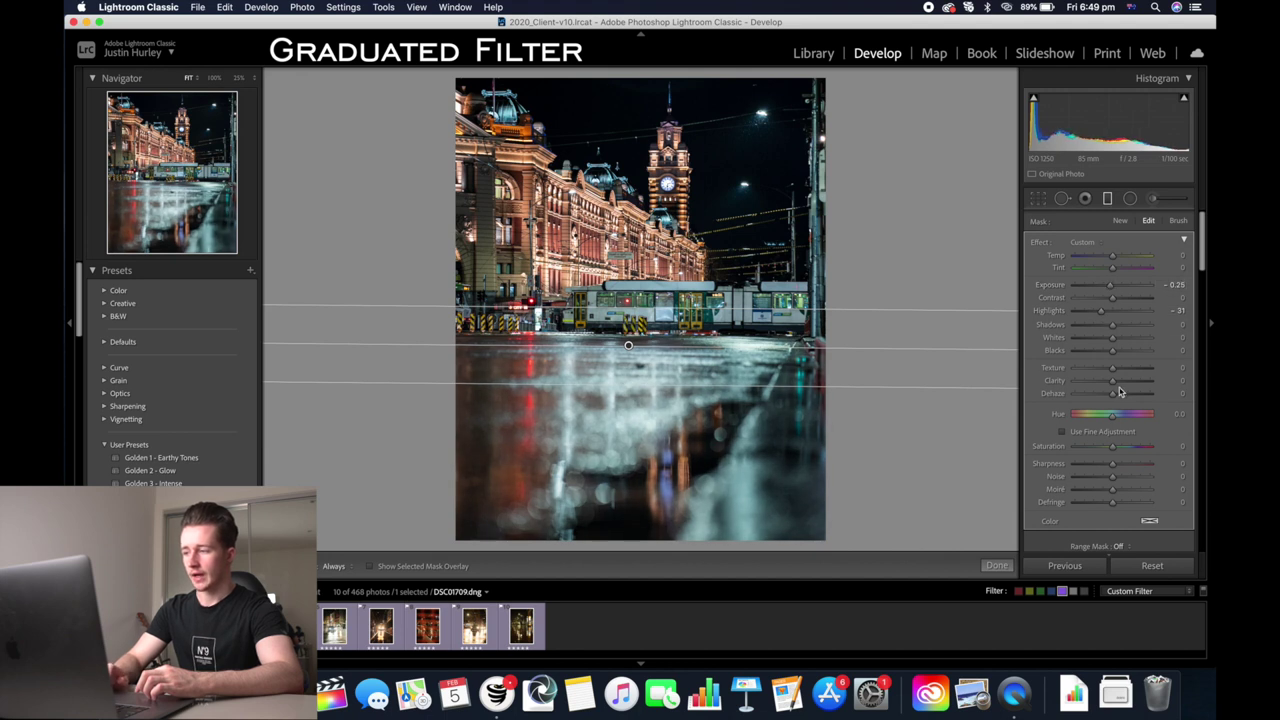
drag(1110, 381, 1122, 384)
drag(1112, 337, 1120, 343)
drag(1112, 298, 1121, 300)
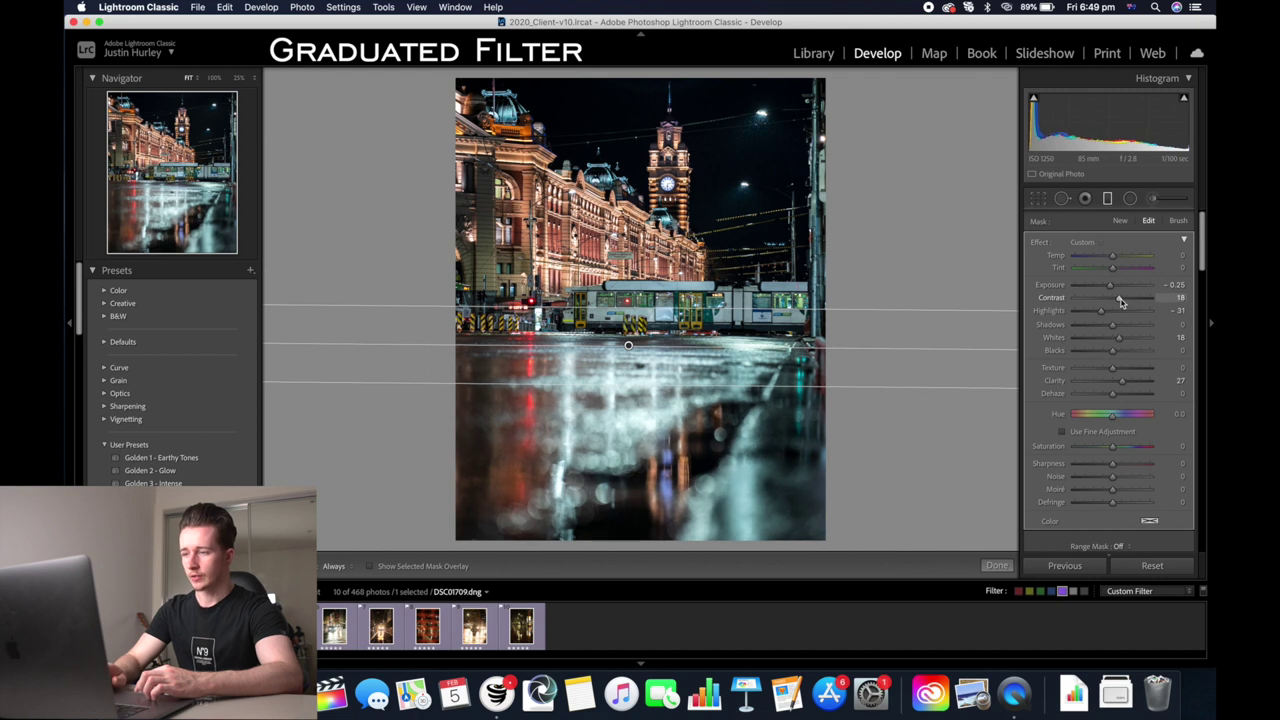
scroll(1140, 390, down, 3)
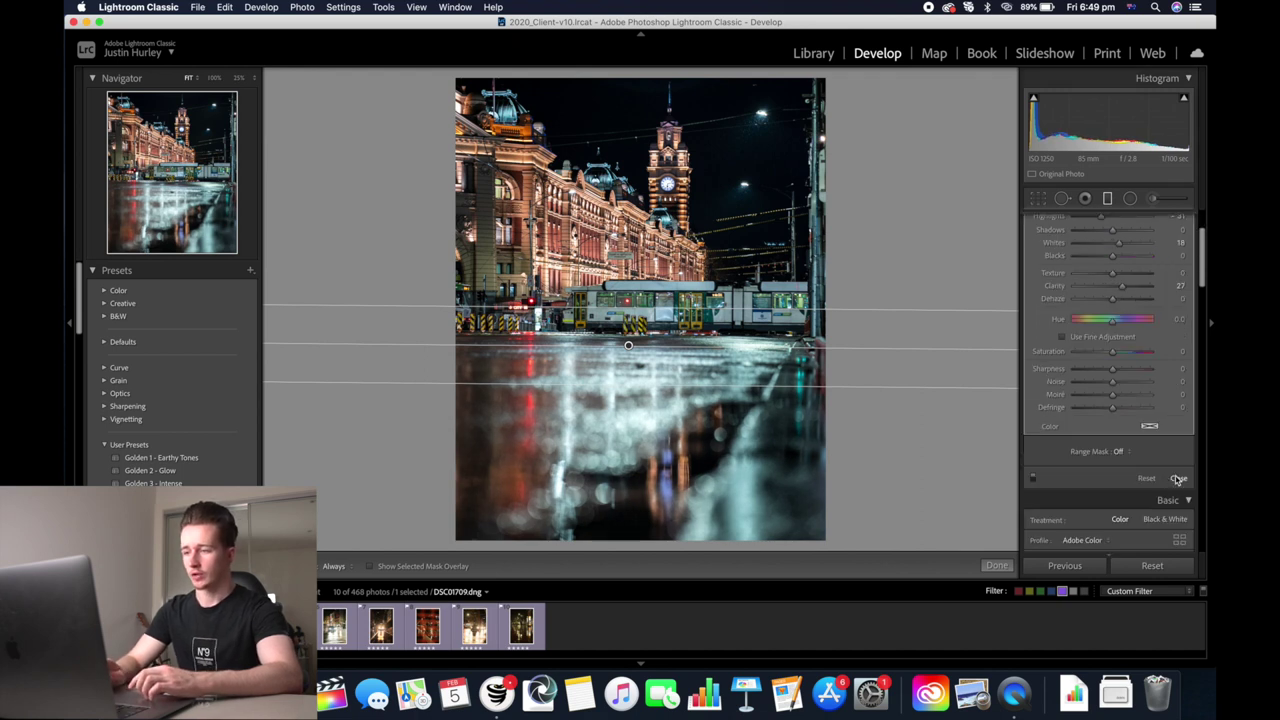
click(1178, 479)
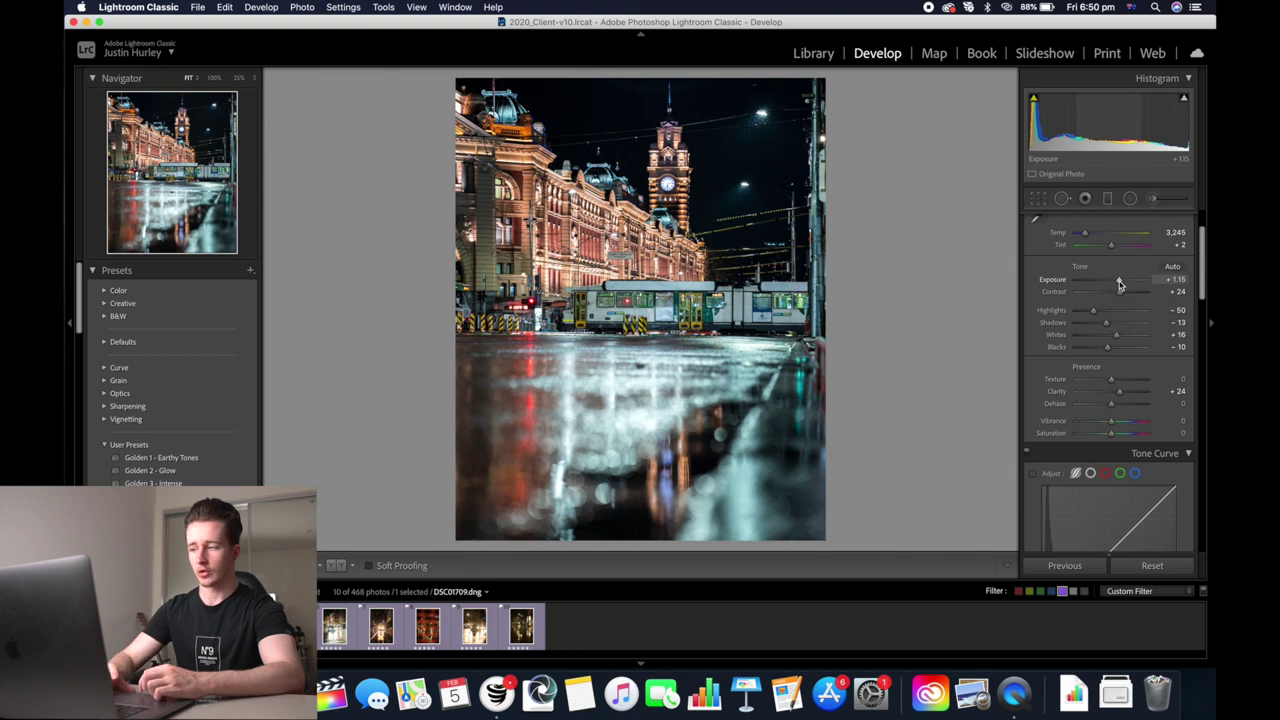
Raise the HSL luminance of the orange and yellow tones to +16 each.
scroll(1160, 288, down, 10)
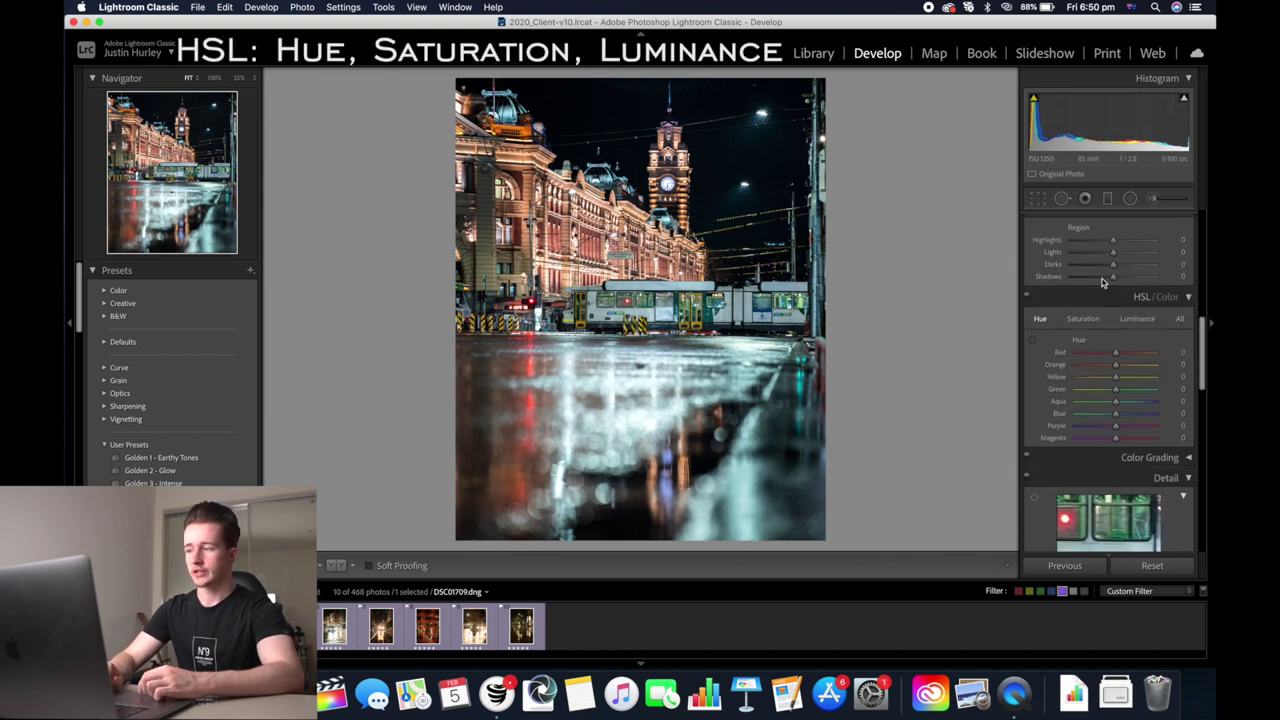
click(1141, 320)
drag(1117, 366, 1124, 370)
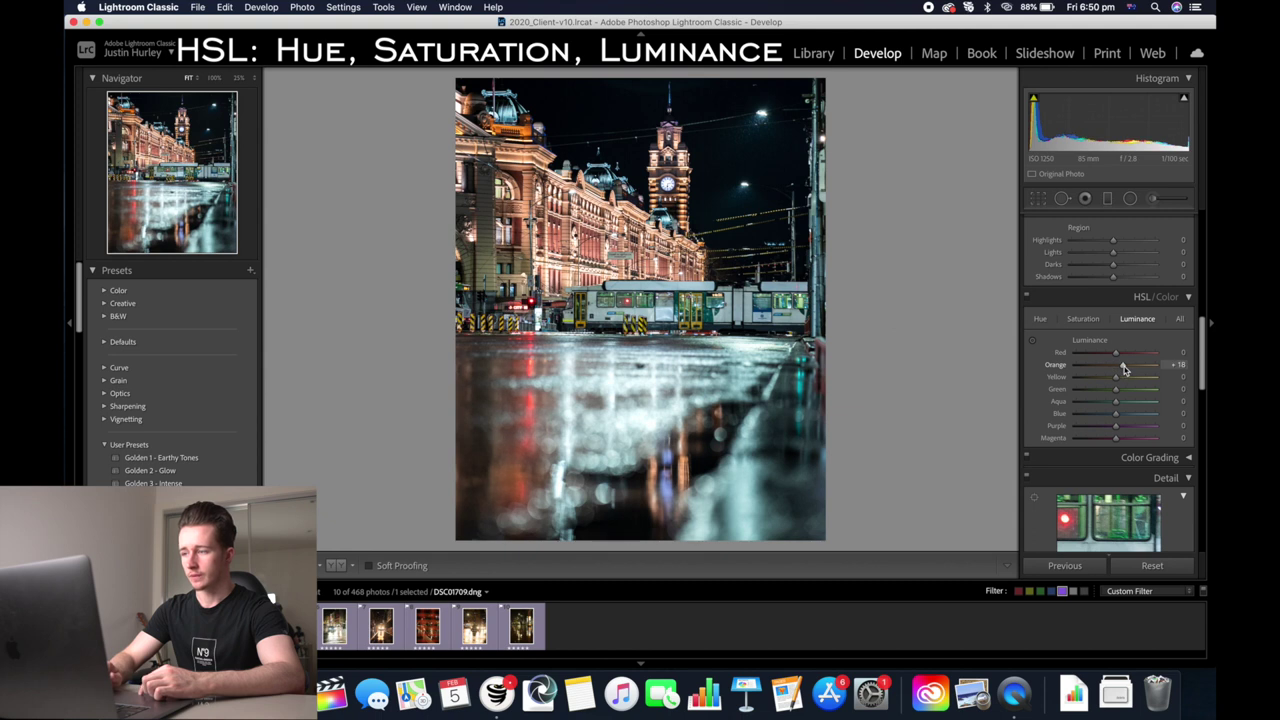
Set the HSL hue of Orange to -32, Yellow to -70 and Aqua to +33, and raise the luminance of the green tones.
click(1040, 319)
mouse_move(1117, 382)
mouse_down()
mouse_move(1091, 382)
mouse_move(1103, 366)
mouse_up()
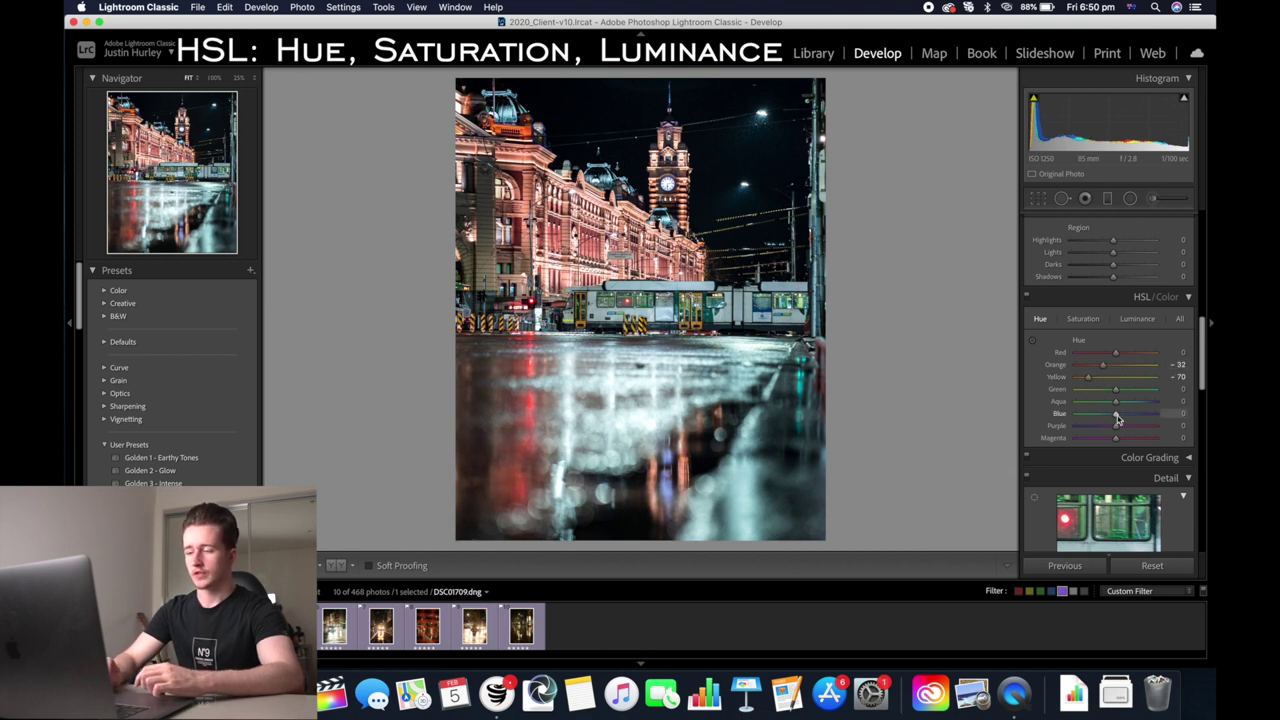
drag(1116, 401, 1128, 402)
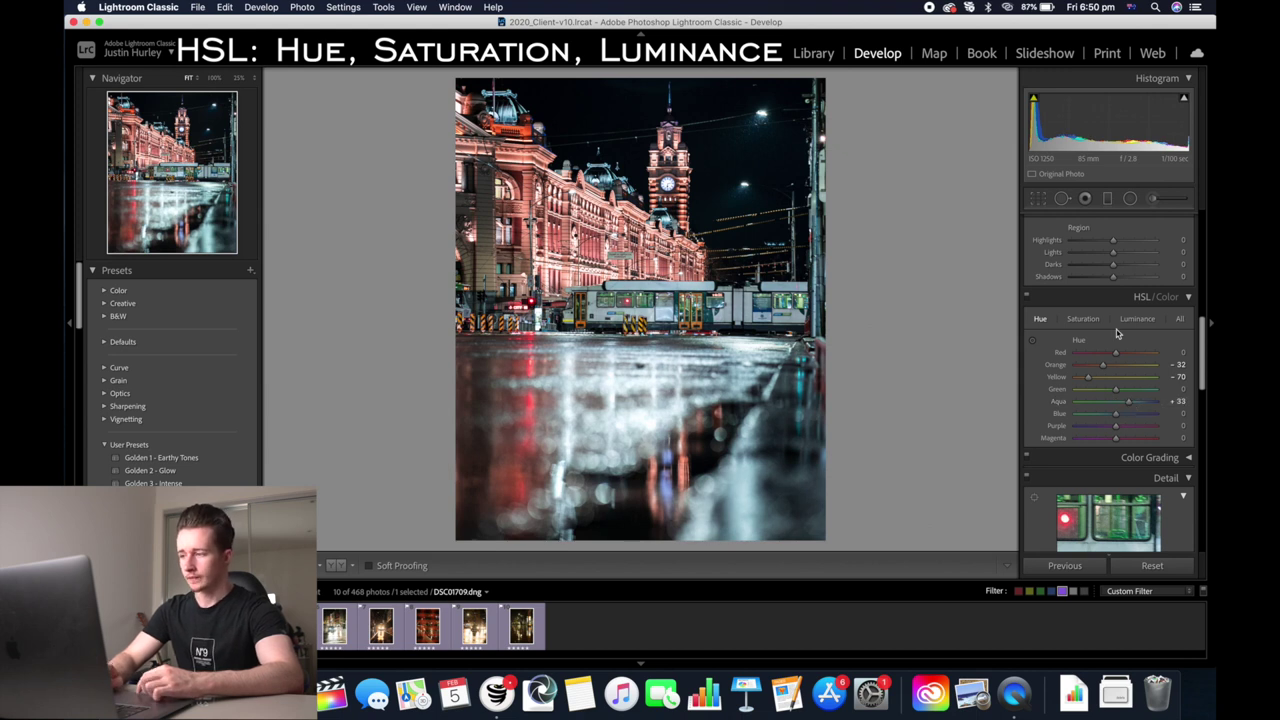
click(1136, 319)
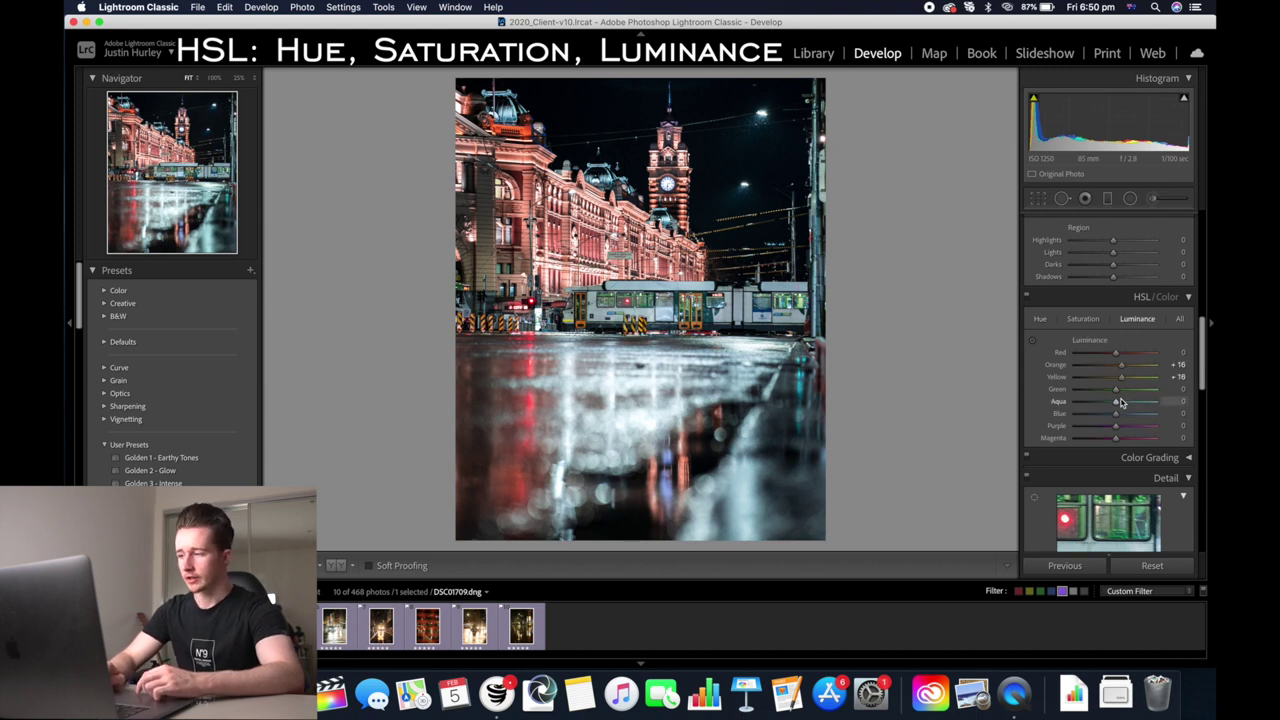
drag(1116, 389, 1124, 392)
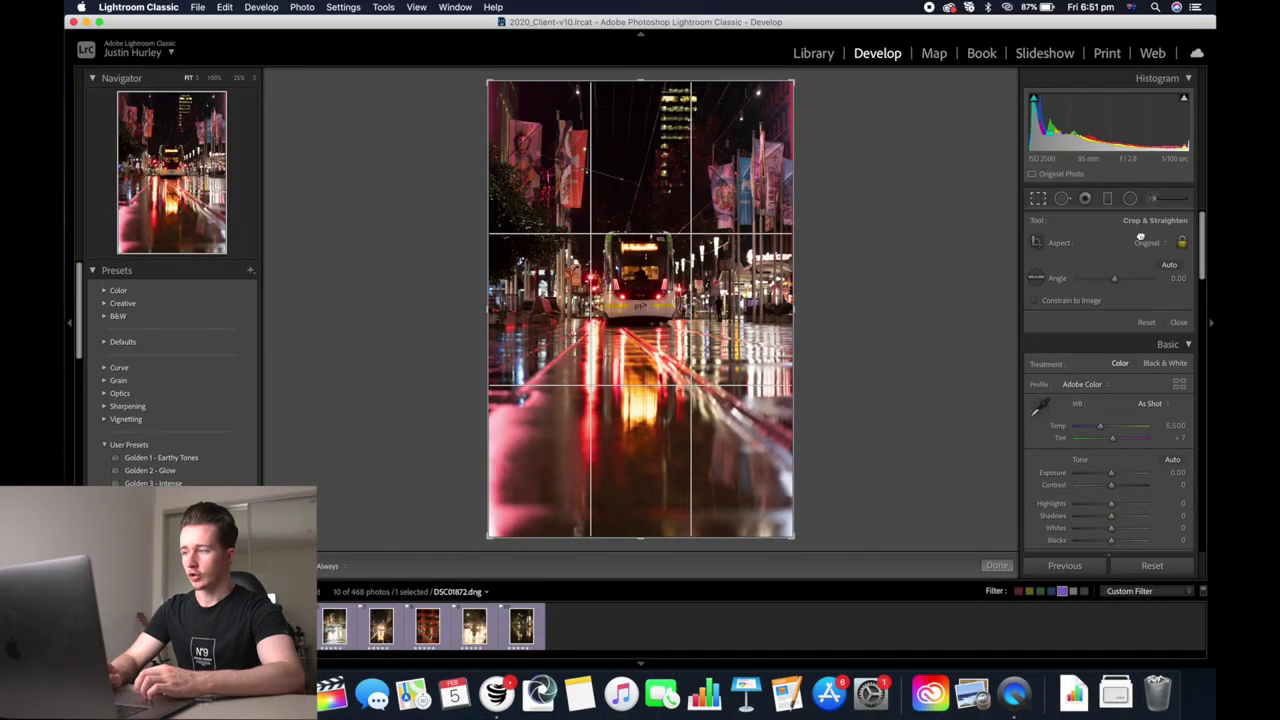
Crop the red-lit tram photo to the 4 x 5 / 8 x 10 aspect ratio.
click(1145, 244)
click(1143, 285)
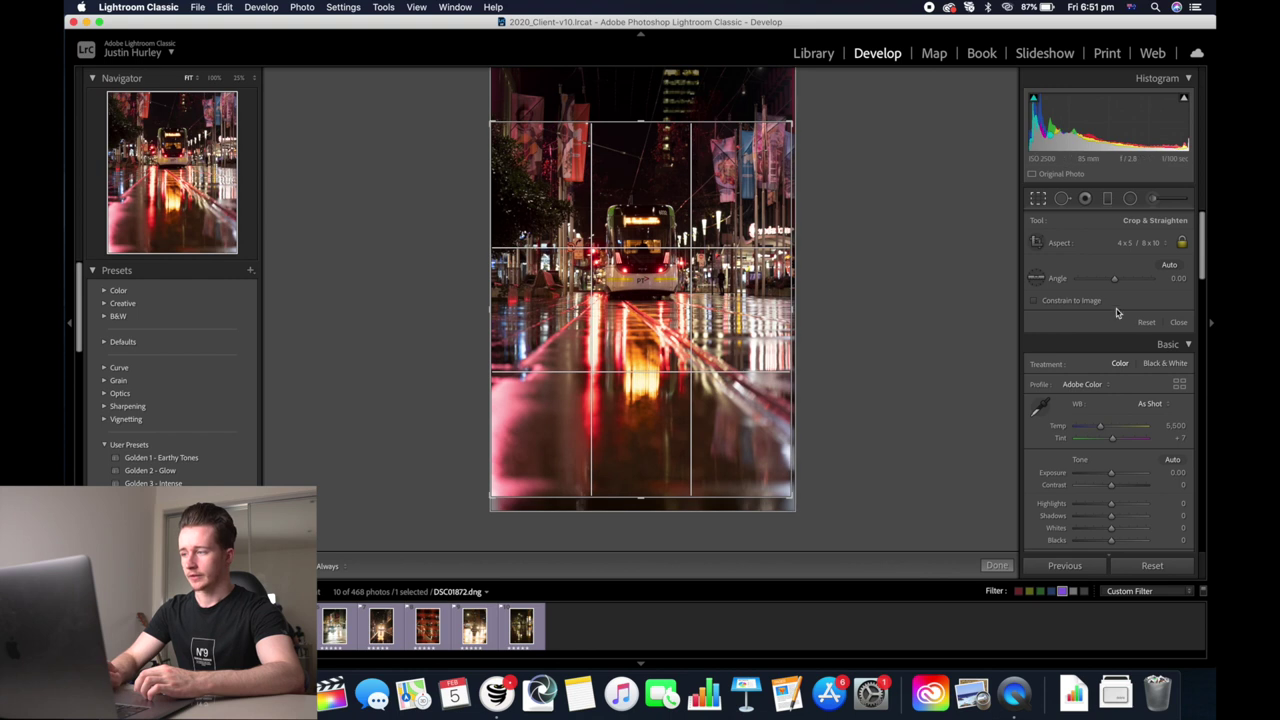
click(1178, 323)
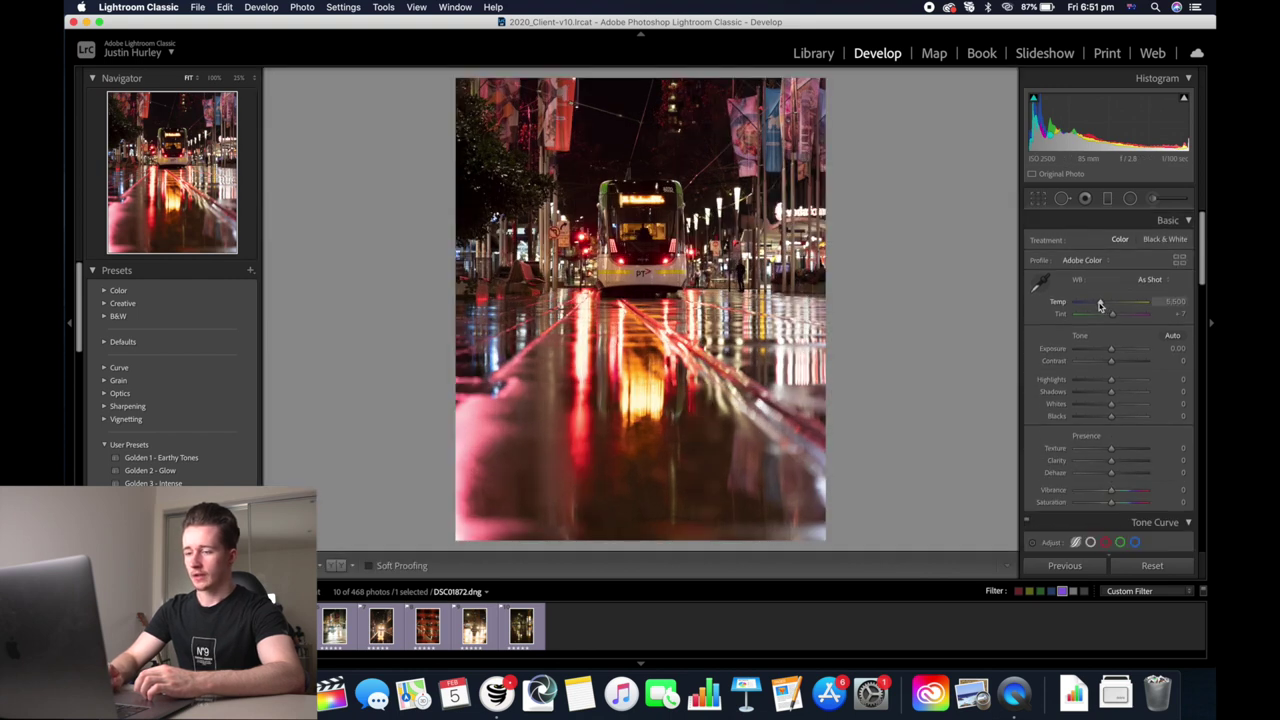
Set Temp to 3,856, Tint to +16, Exposure +0.90, Highlights -17, Shadows -20, Whites +11, Blacks -4 and Clarity +26.
mouse_move(1100, 304)
mouse_down()
mouse_move(1083, 305)
mouse_move(1117, 318)
mouse_up()
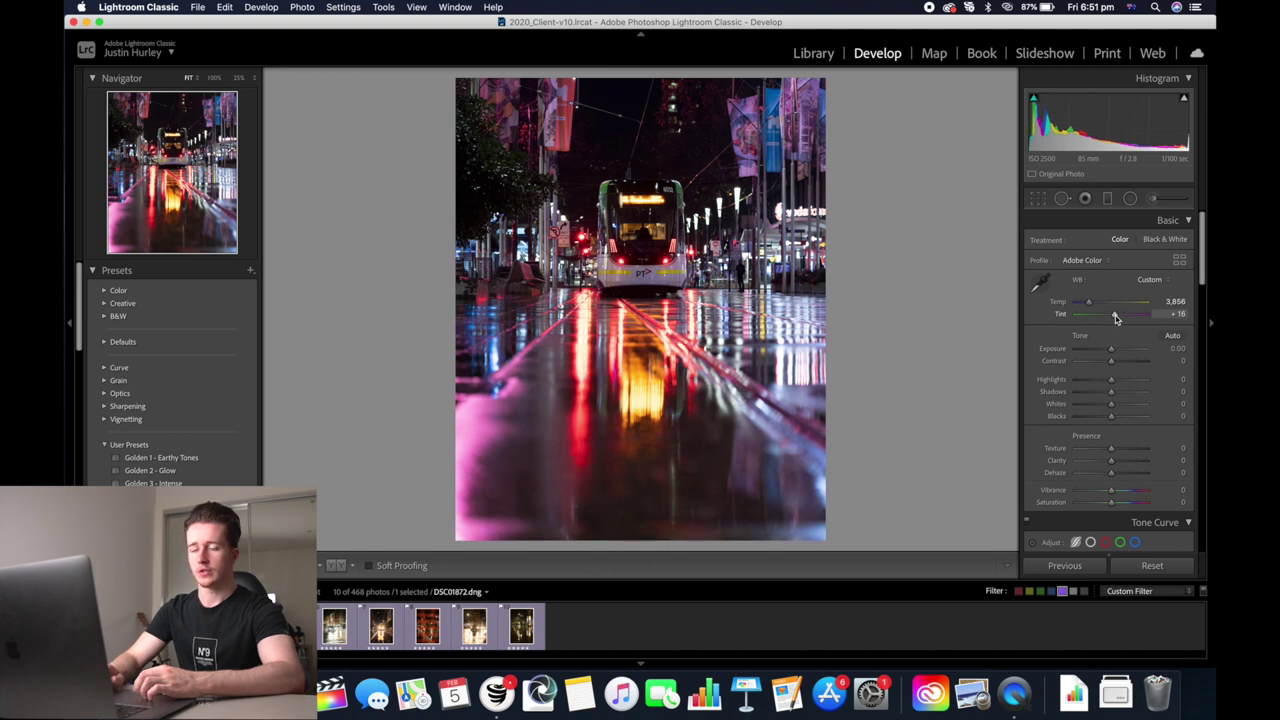
drag(1111, 348, 1109, 421)
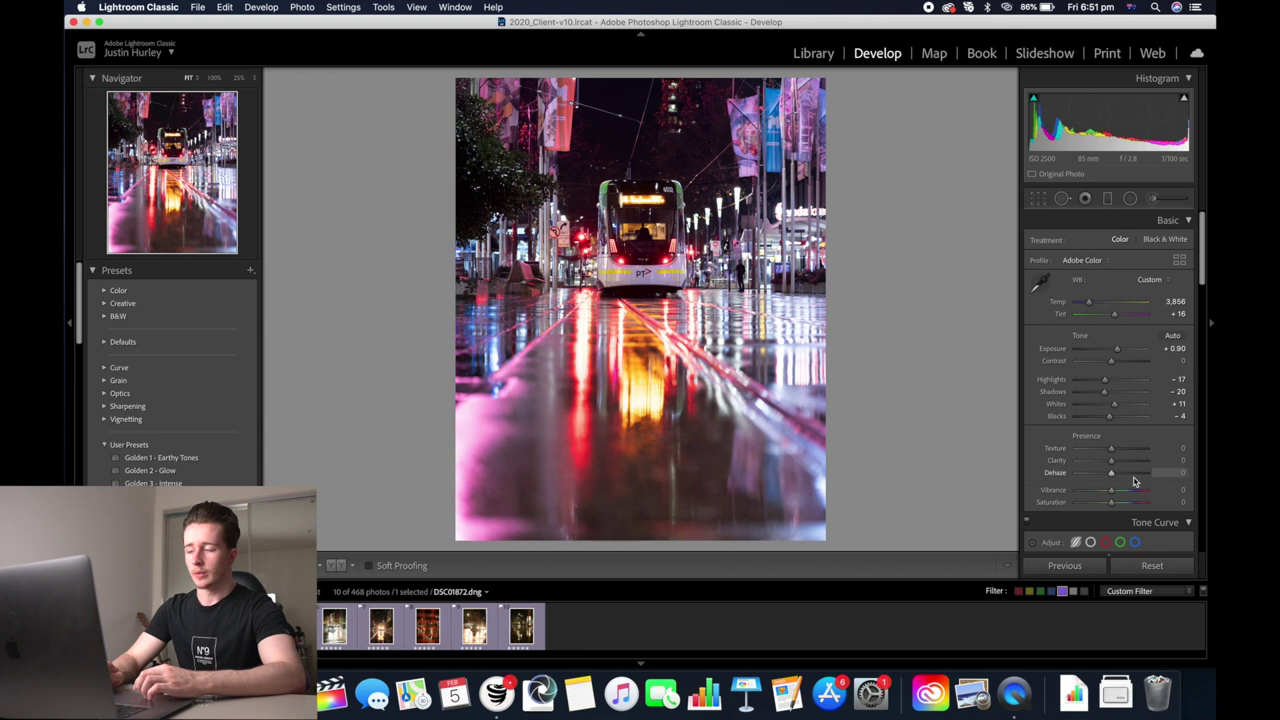
drag(1111, 461, 1120, 466)
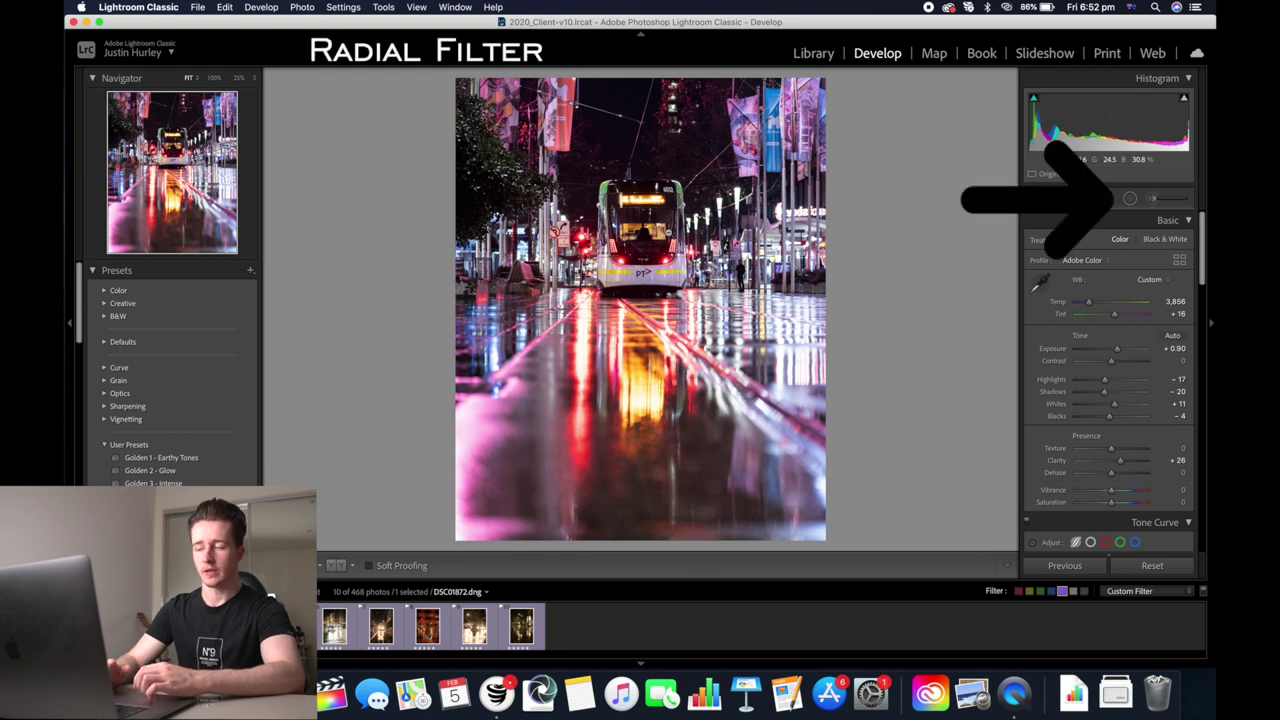
Add a radial filter around the tram with Exposure -0.34 and Highlights -35.
click(1132, 199)
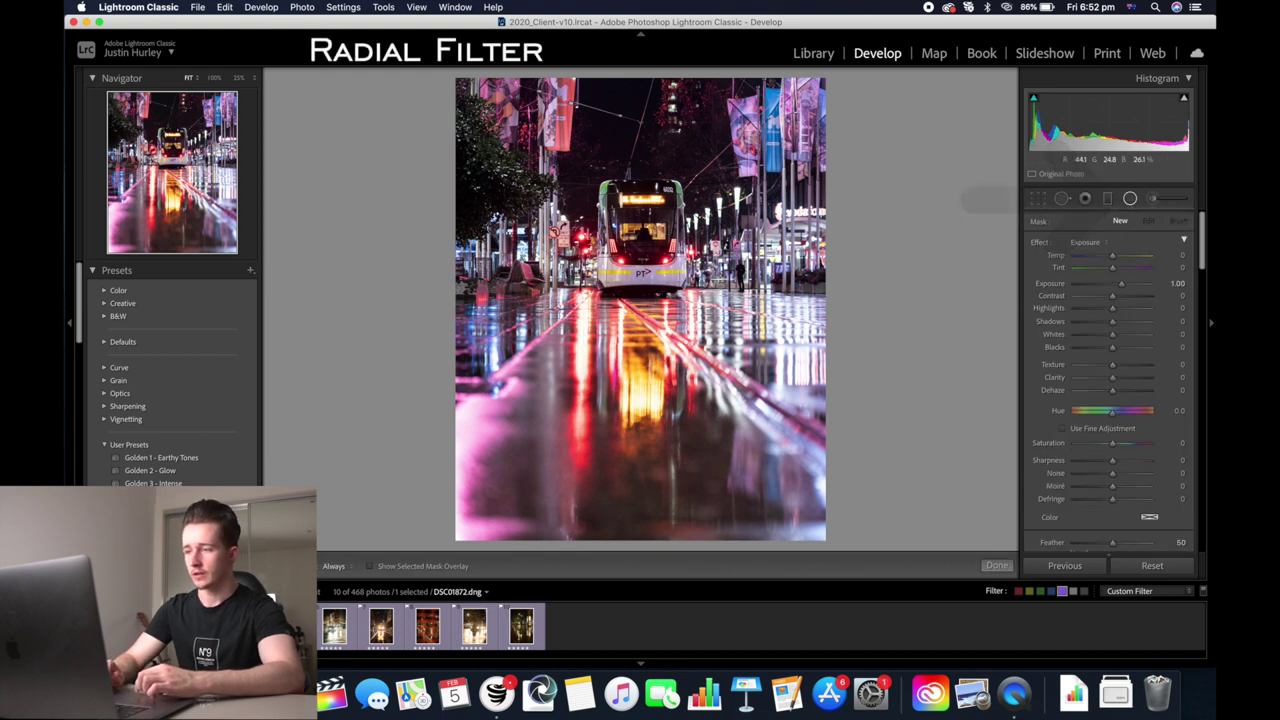
drag(641, 238, 573, 350)
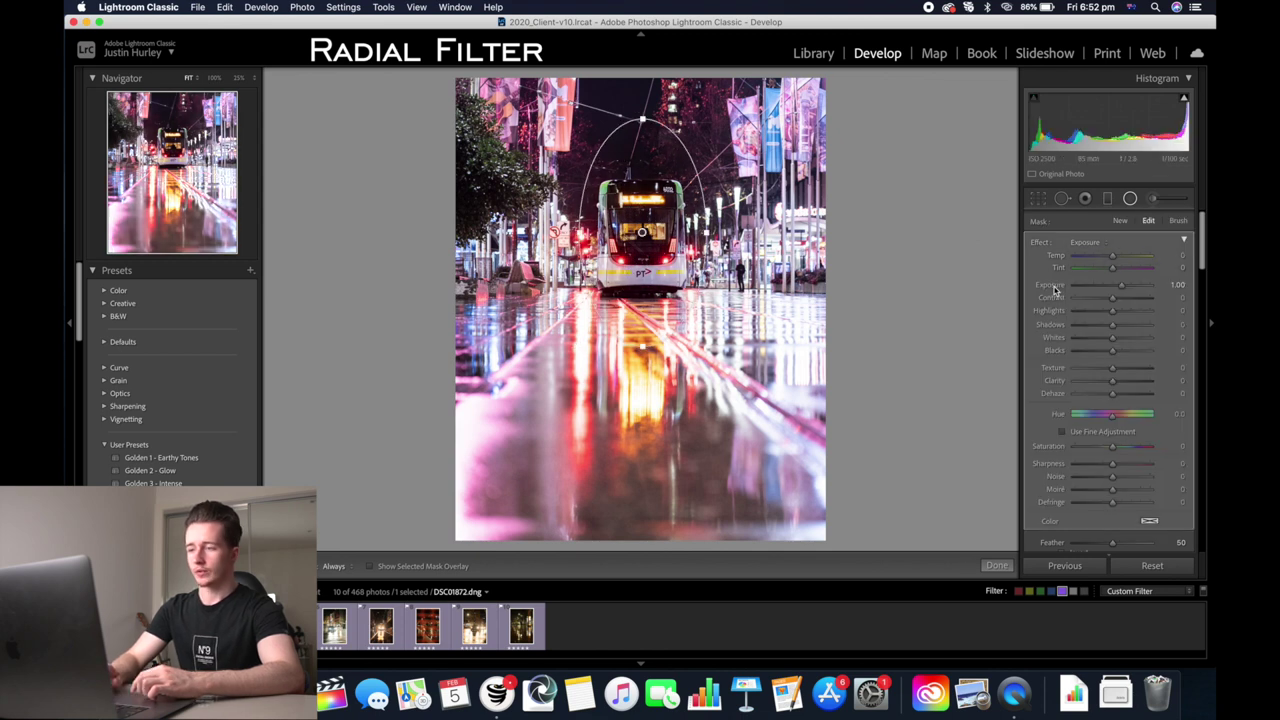
double_click(1052, 289)
drag(1107, 316, 1108, 288)
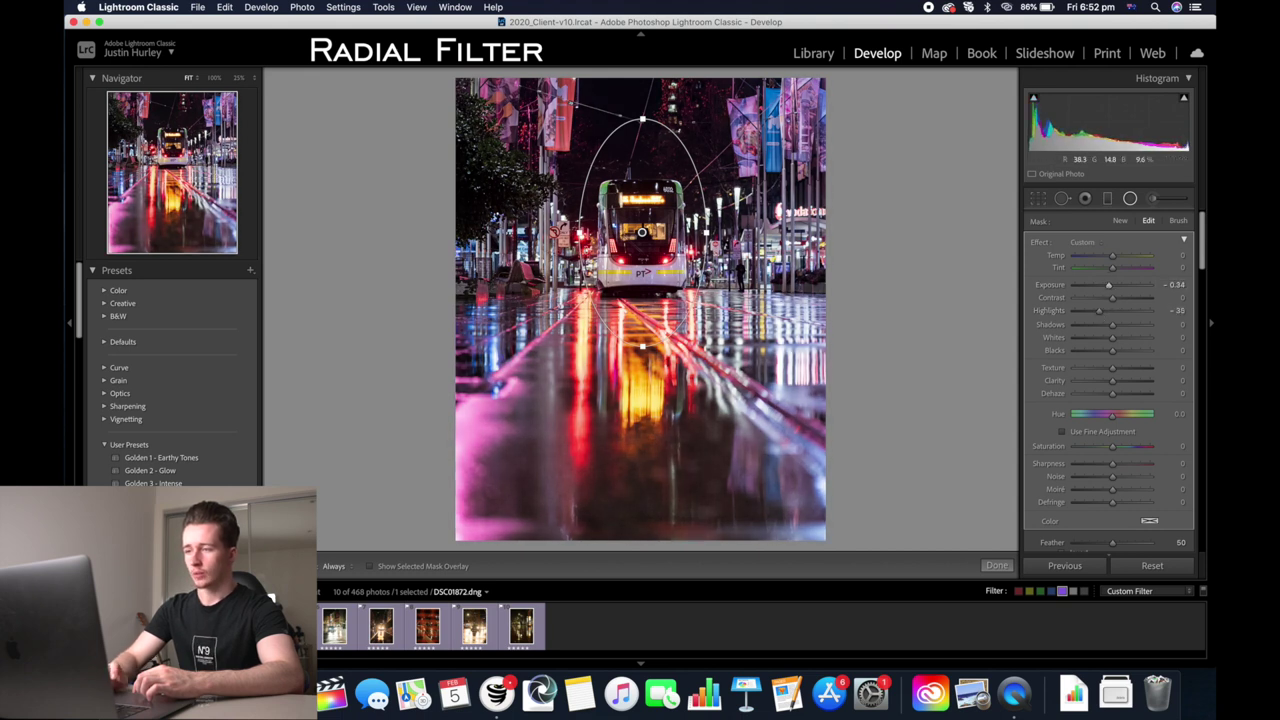
Tighten the radial filter around the tram with Clarity 11, and set the photo's overall Exposure to +1.20, Contrast +12 and Tint +8.
drag(642, 118, 642, 127)
drag(1115, 287, 1120, 288)
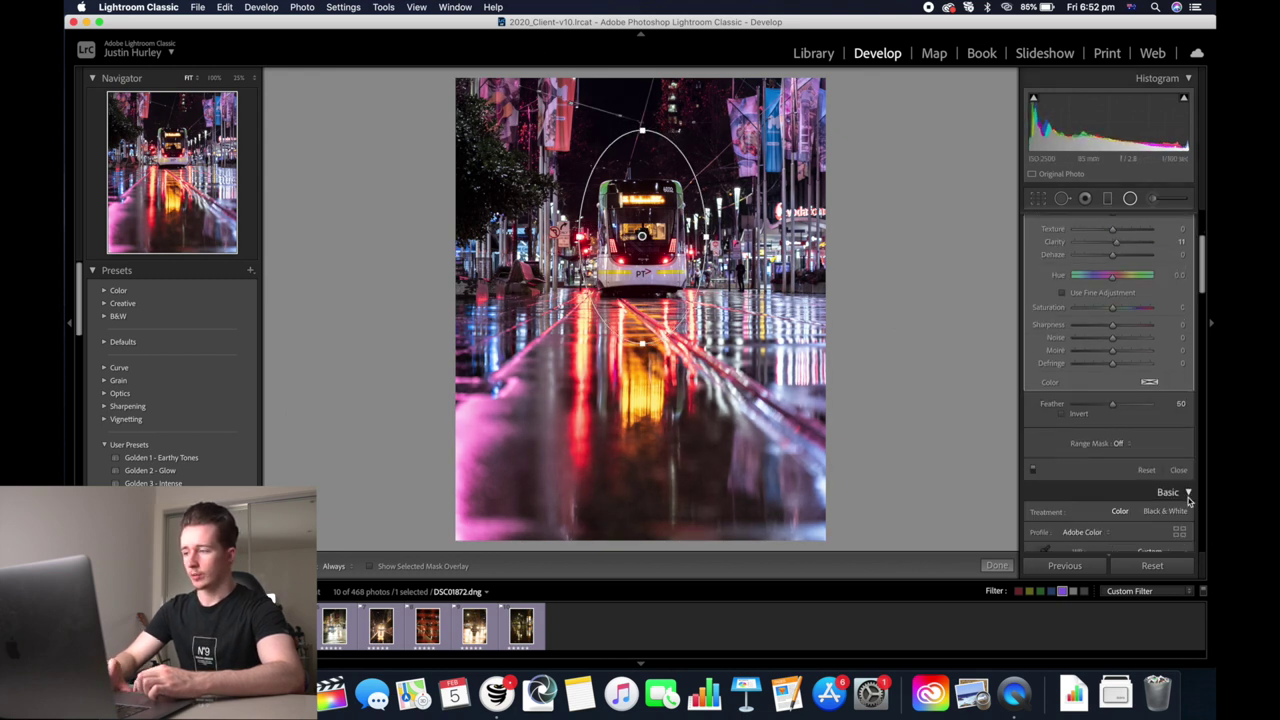
click(1176, 480)
drag(1118, 342, 1118, 353)
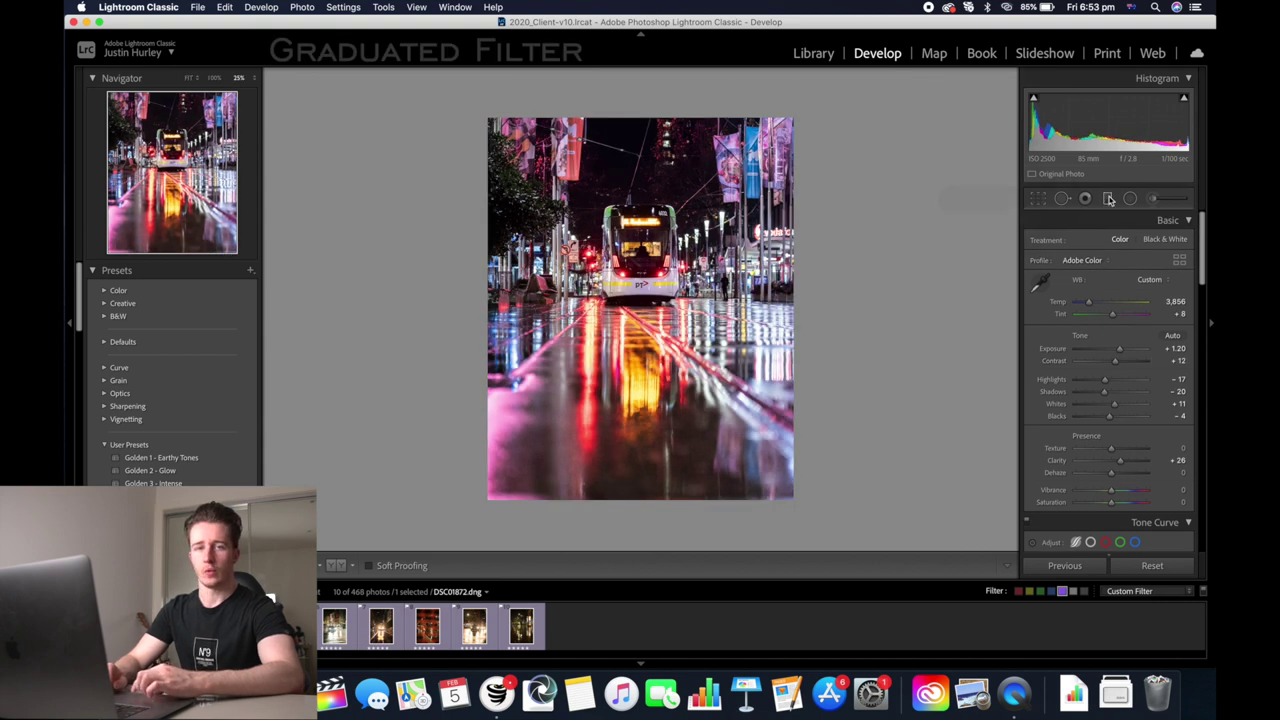
Add a graduated filter over the wet street in front of the tram with Highlights -10, Shadows -10 and slightly adjusted Exposure.
click(1108, 199)
drag(643, 327, 950, 276)
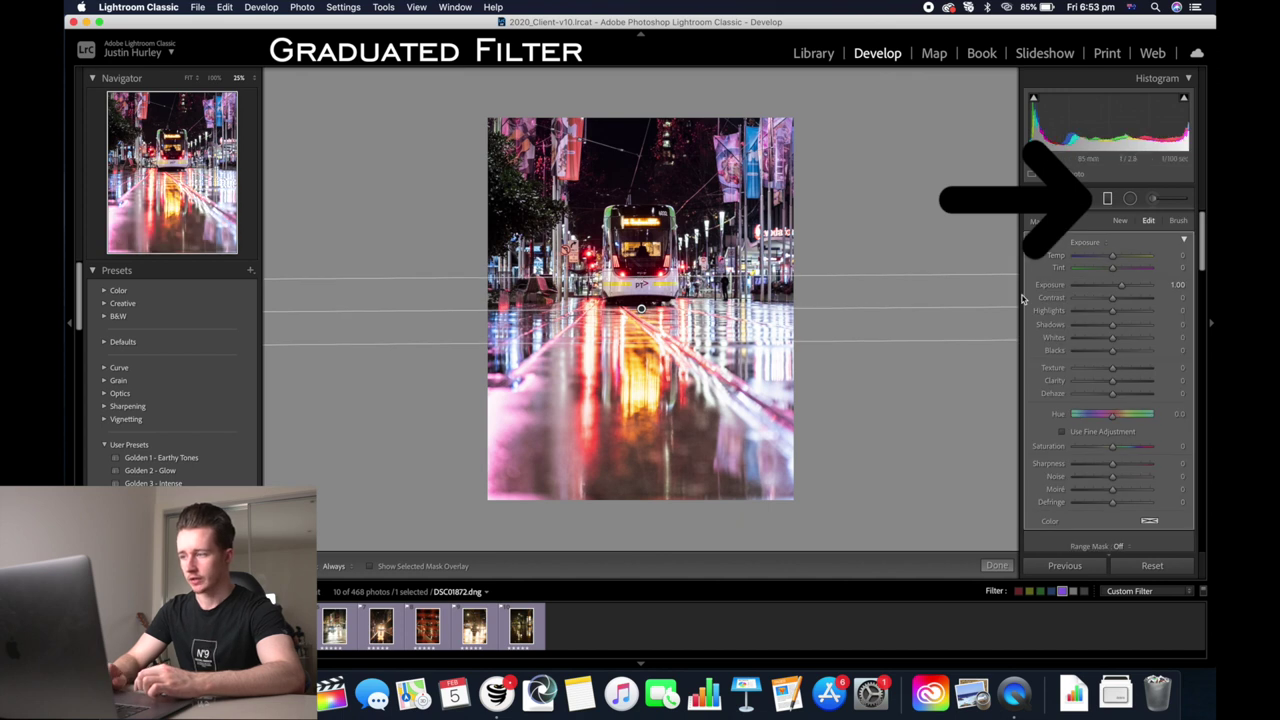
double_click(1050, 284)
drag(1112, 310, 1108, 311)
drag(1112, 325, 1114, 333)
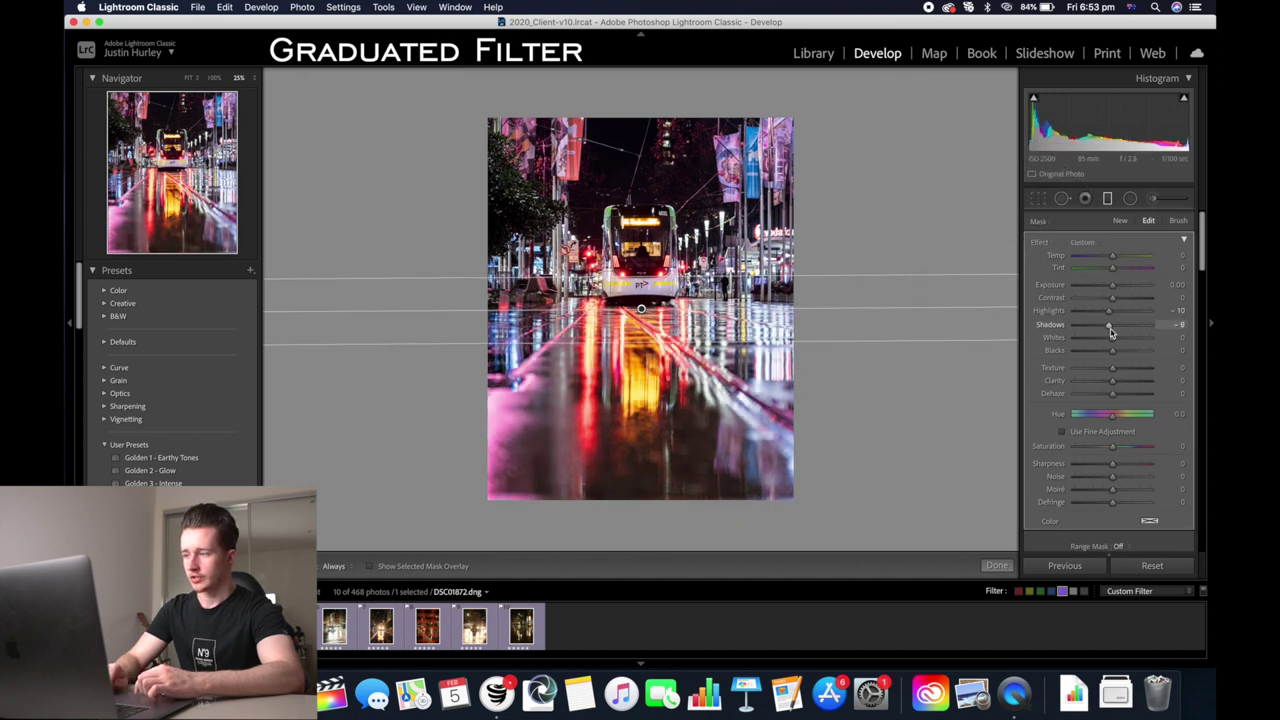
drag(1113, 286, 1110, 287)
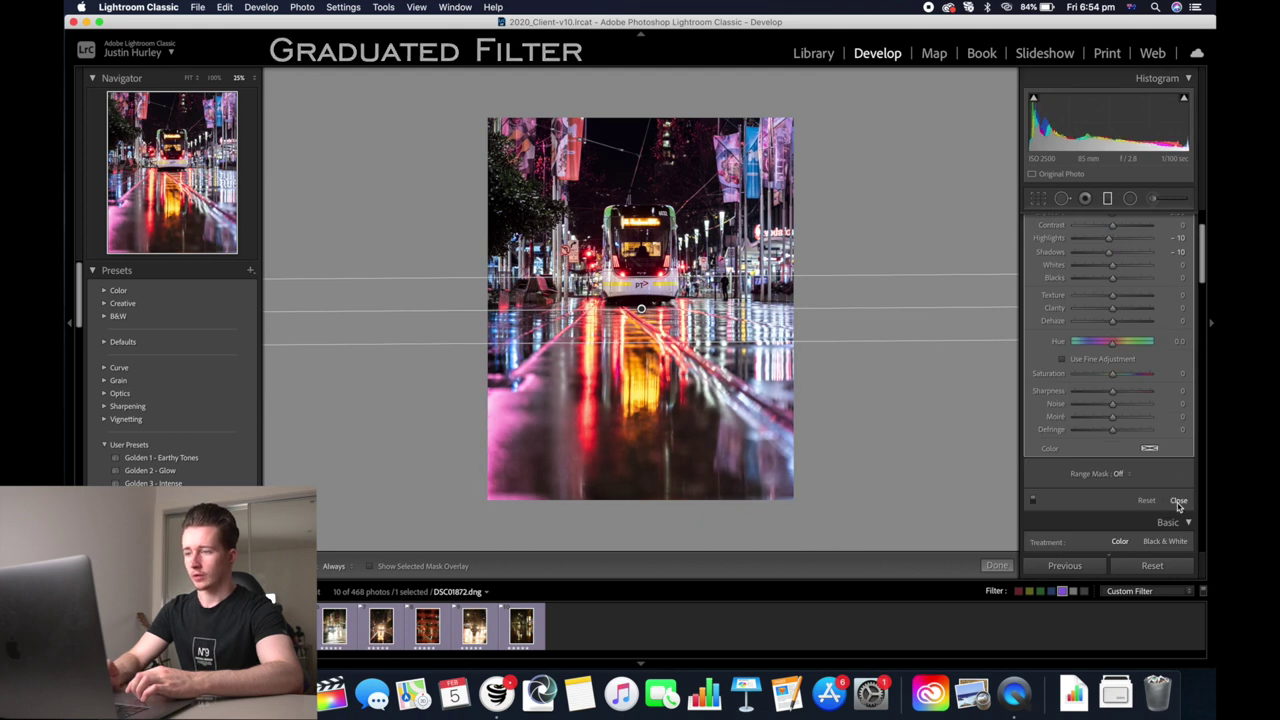
key(m)
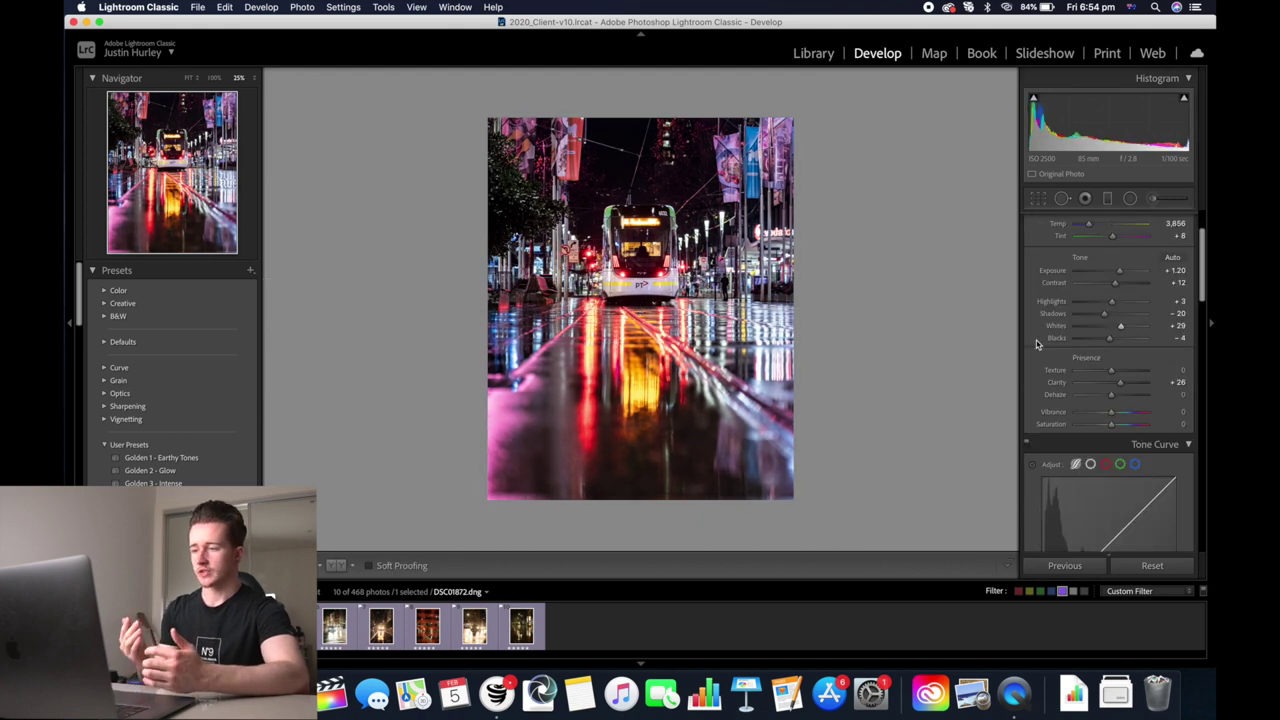
Set the HSL saturation of Yellow to -22 and Green to -100.
scroll(1036, 344, down, 1)
scroll(1100, 400, down, 10)
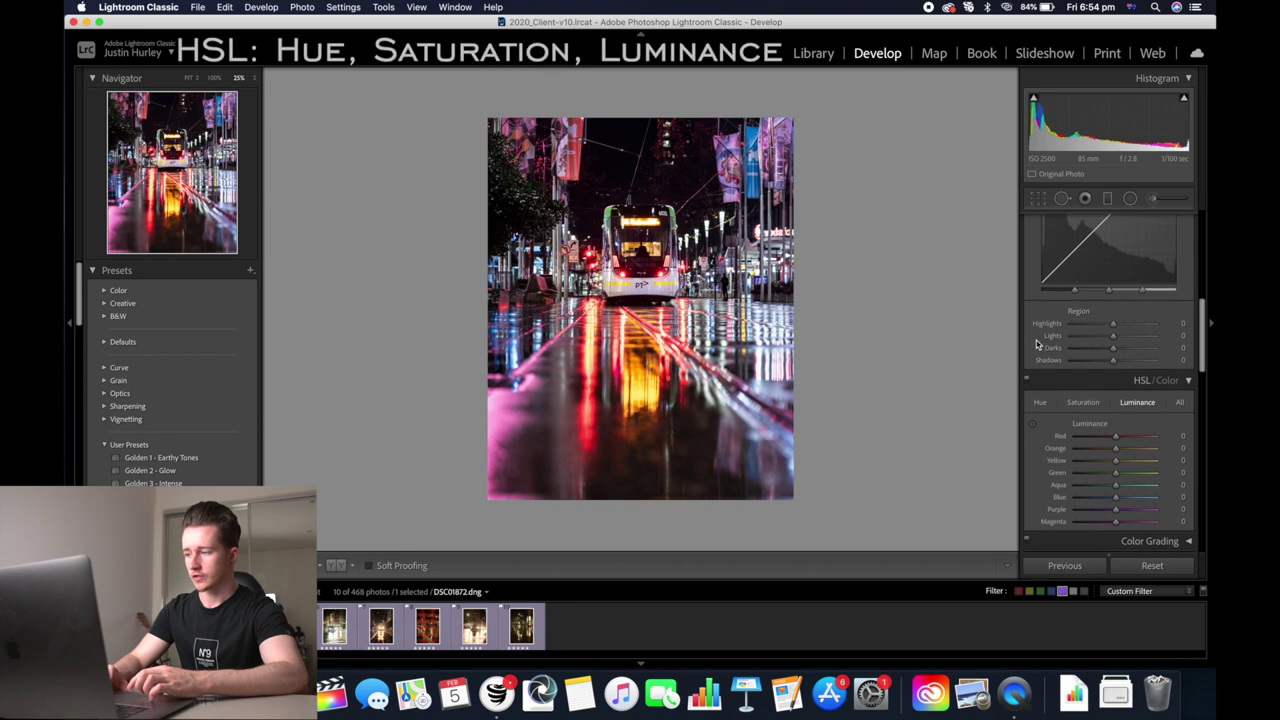
mouse_move(1108, 404)
mouse_down()
mouse_move(1072, 411)
mouse_move(1113, 413)
mouse_up()
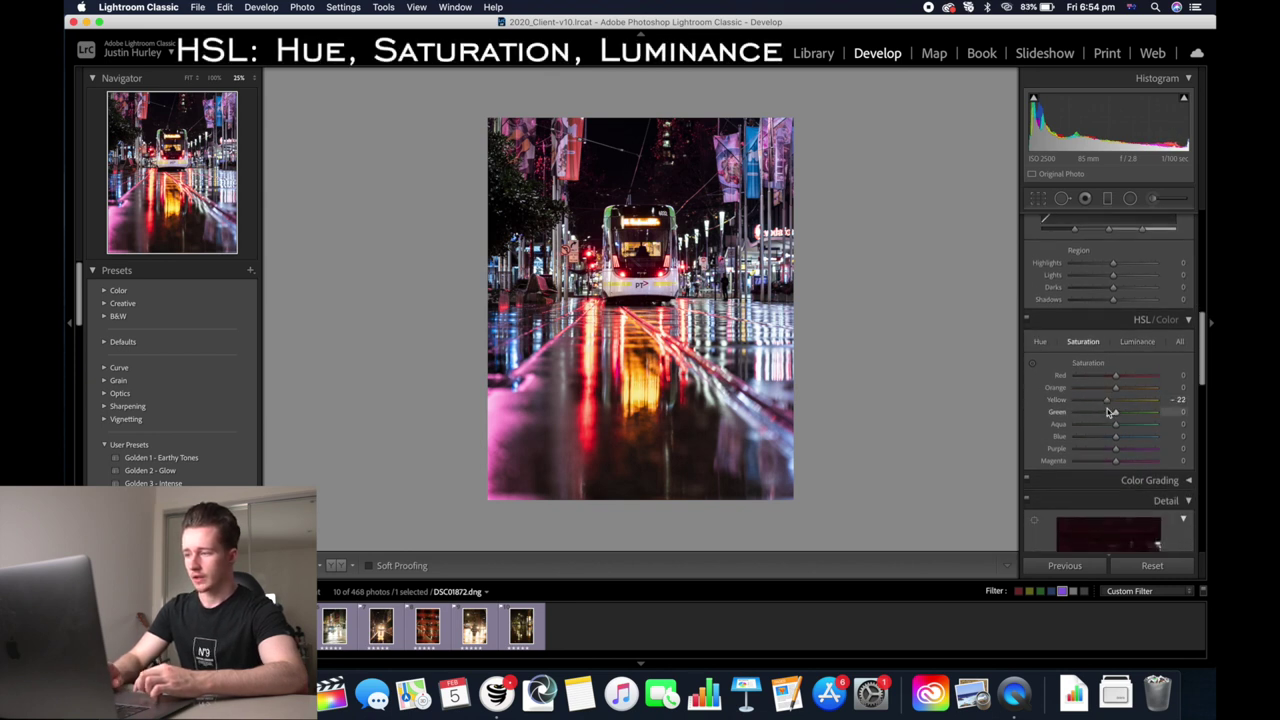
Set the HSL hue of Yellow to -74, lower the Red and Orange hues, and slightly raise the red saturation.
click(1039, 342)
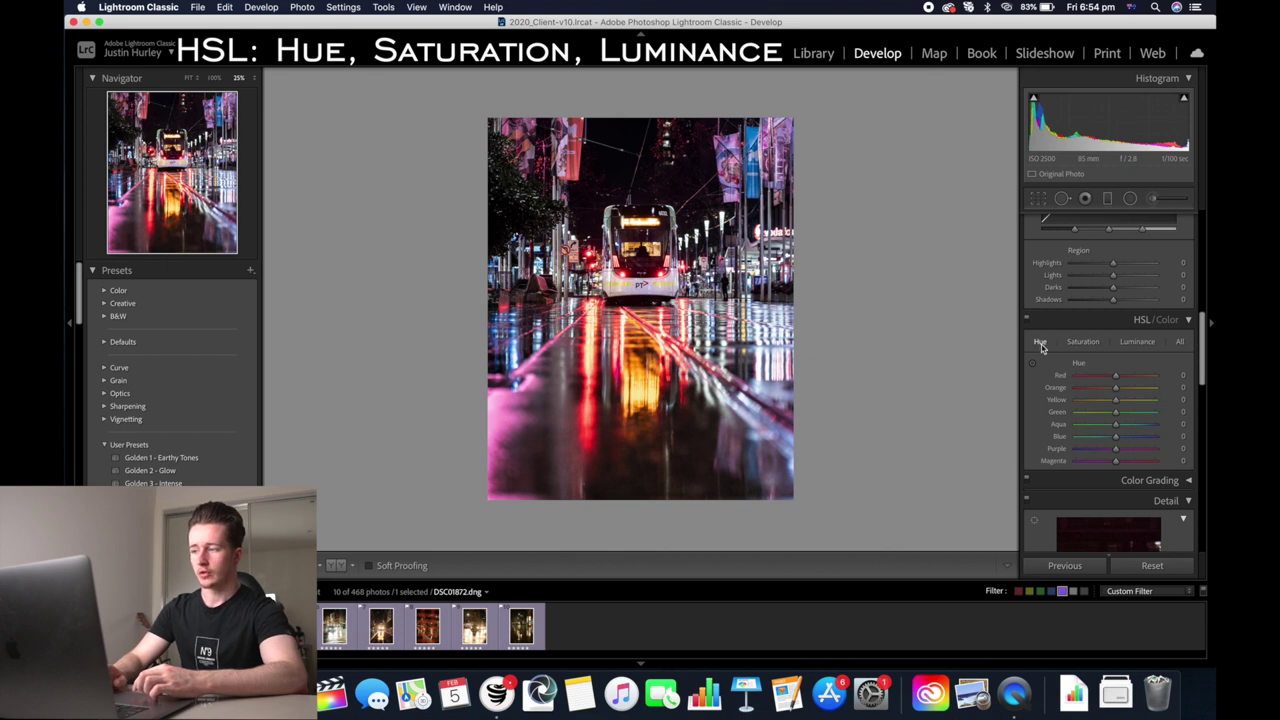
drag(1116, 403, 1086, 401)
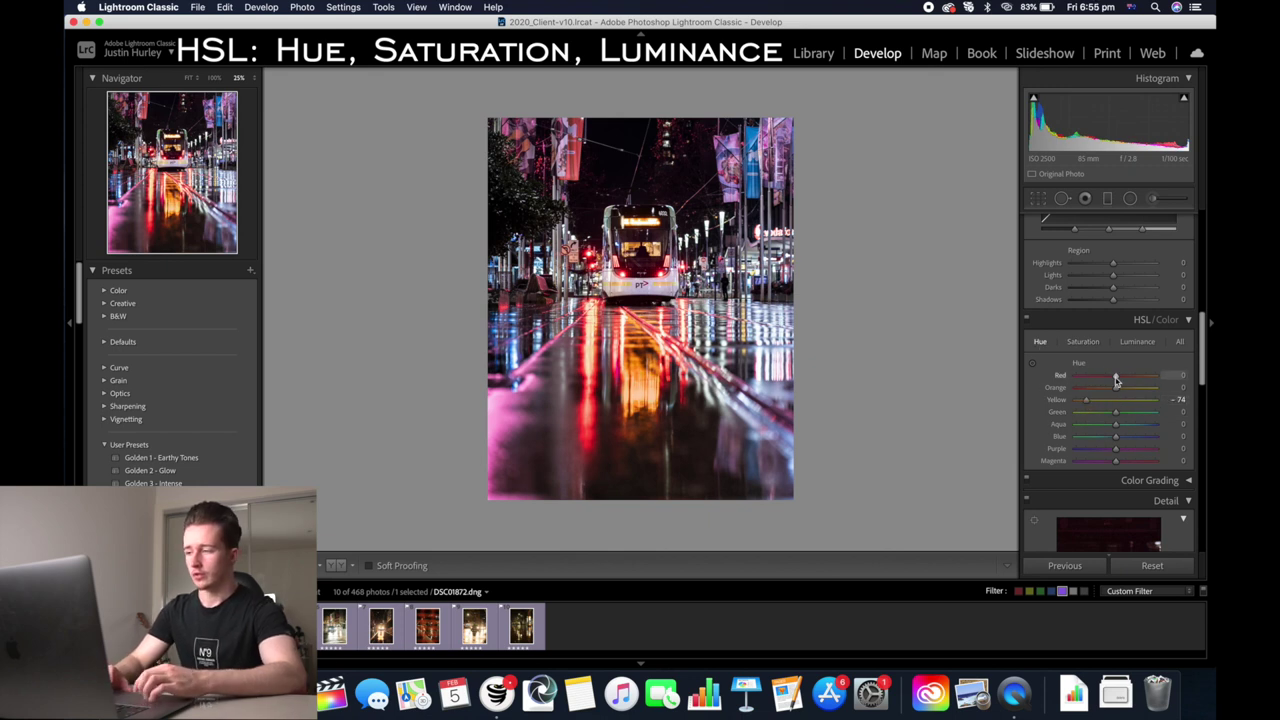
drag(1116, 377, 1099, 377)
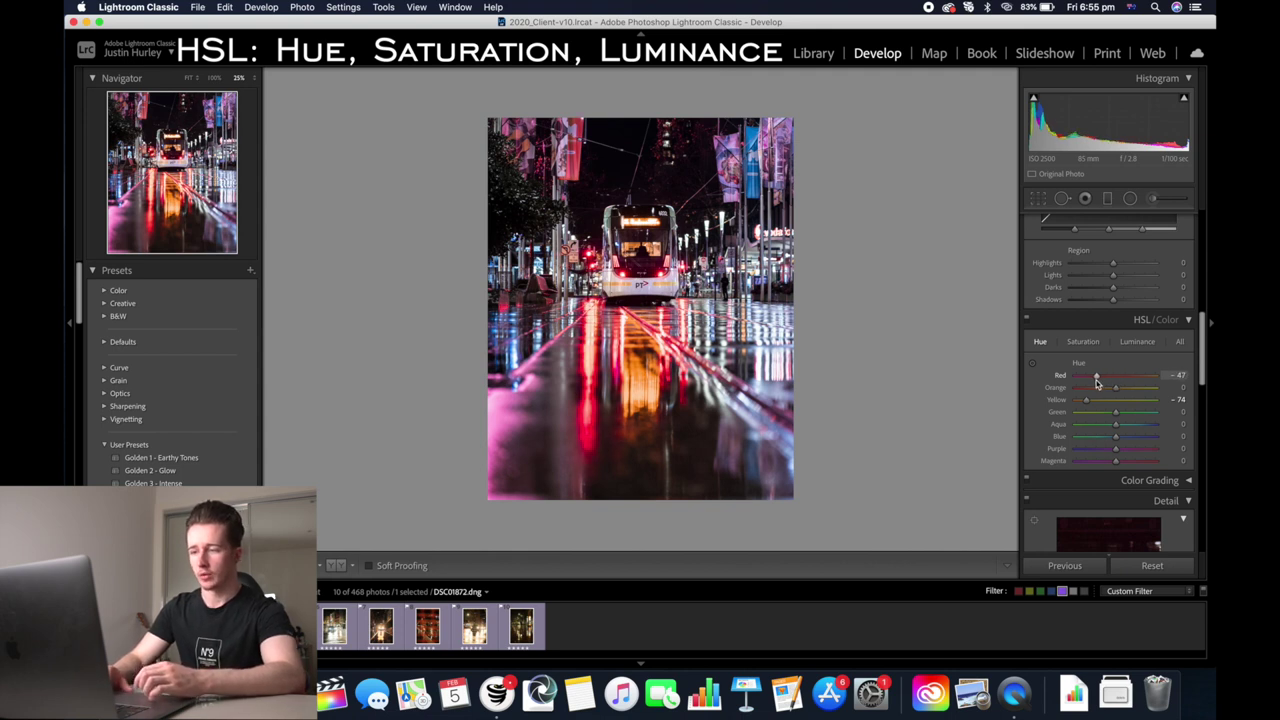
mouse_move(1096, 378)
mouse_down()
mouse_move(1114, 388)
mouse_move(1103, 389)
mouse_up()
click(1082, 341)
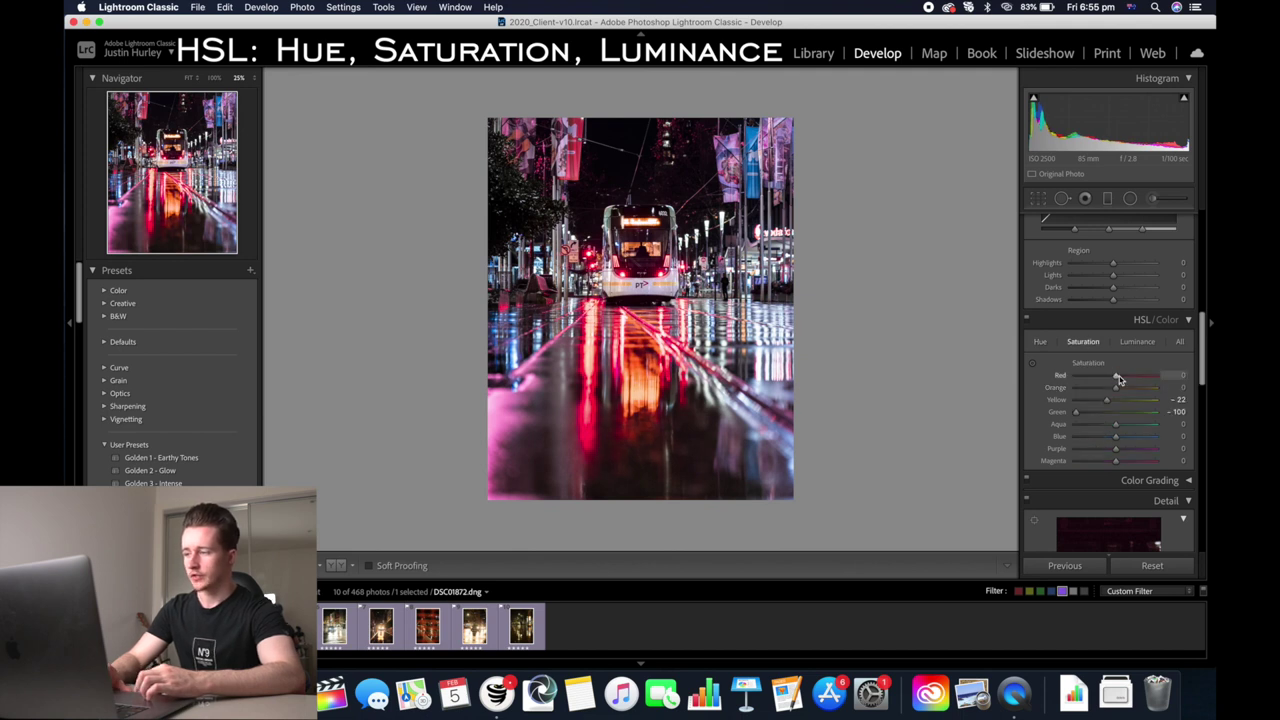
drag(1117, 378, 1123, 378)
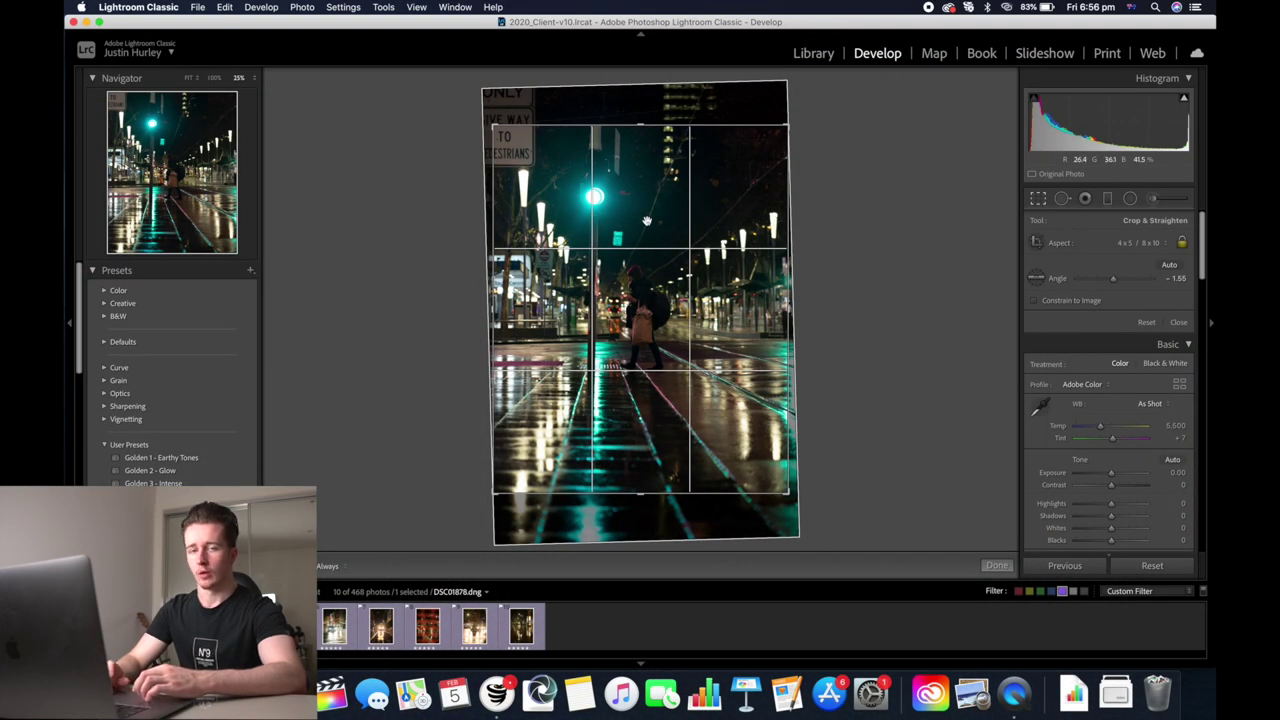
Apply the traffic-light photo's crop and set Temp 4,225, Tint +4, Exposure +1.10, Contrast +16, Highlights -24, Shadows -15, Whites +17 and Clarity +16.
key(r)
drag(1100, 302, 1097, 306)
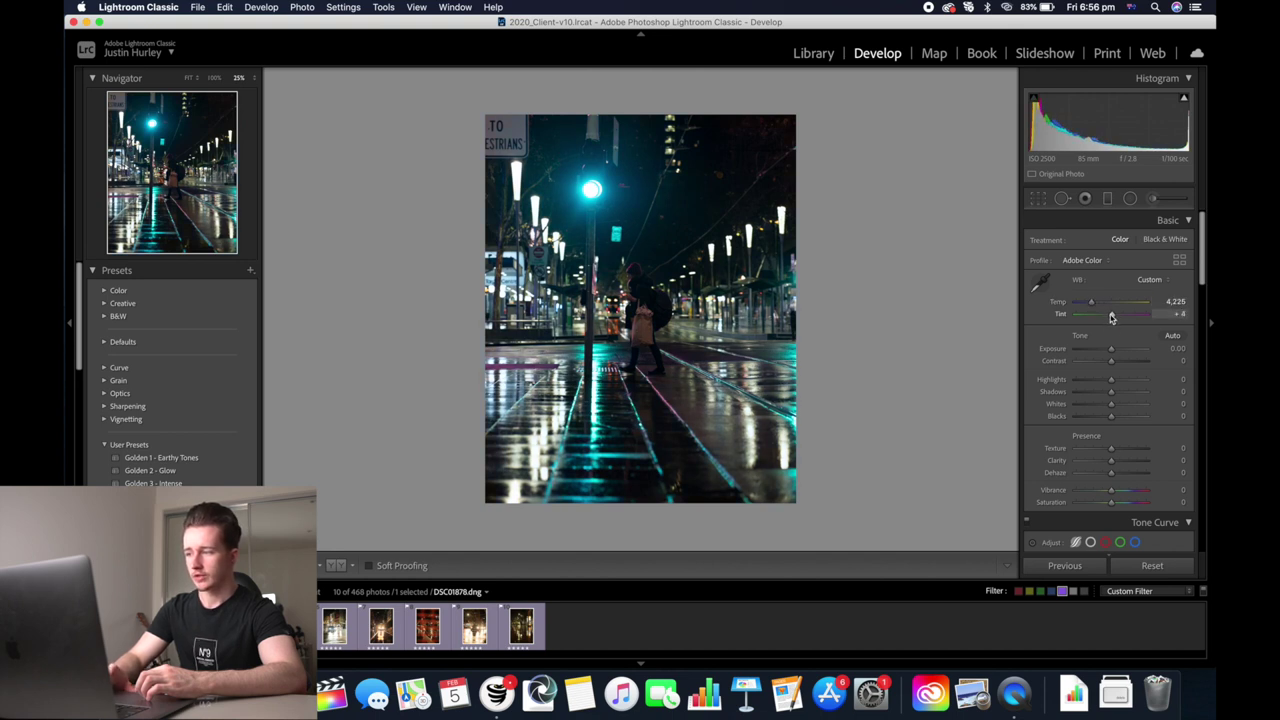
drag(1111, 349, 1116, 362)
drag(1112, 461, 1116, 461)
drag(1110, 384, 1115, 409)
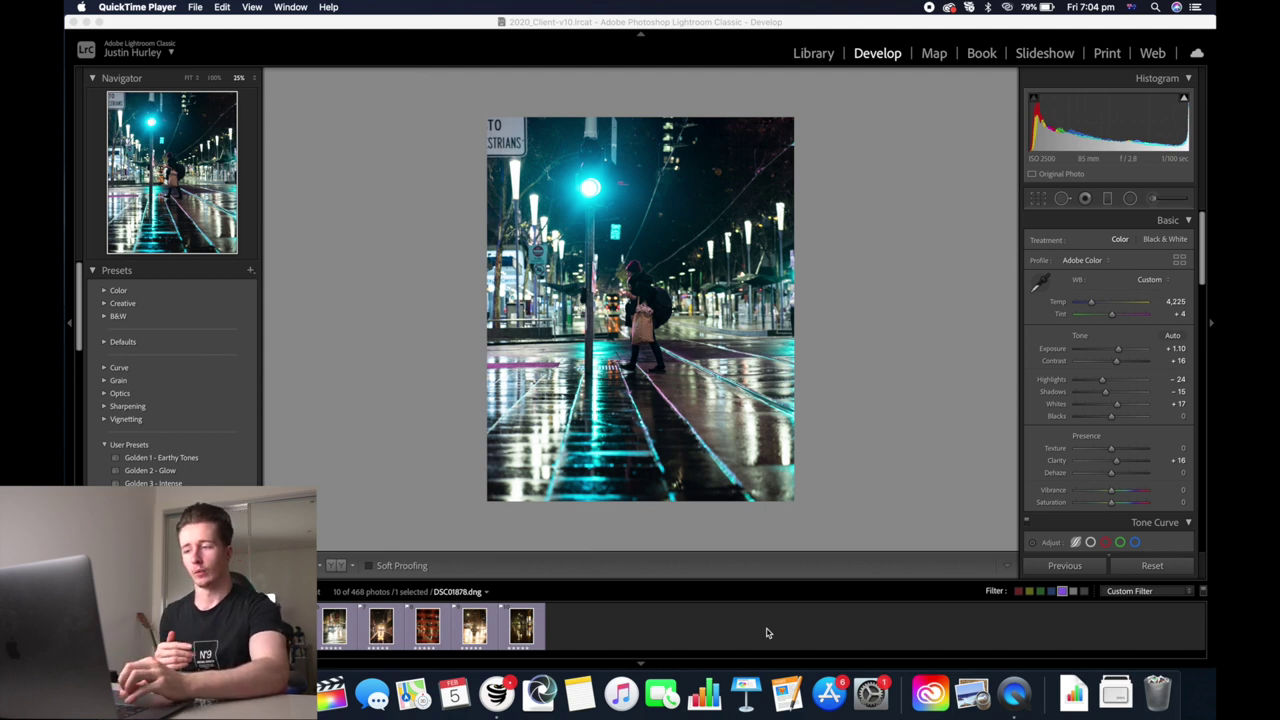
Add an inverted radial filter around the crossing pedestrian with Exposure 0.87, Contrast 12 and Highlights 15.
click(782, 148)
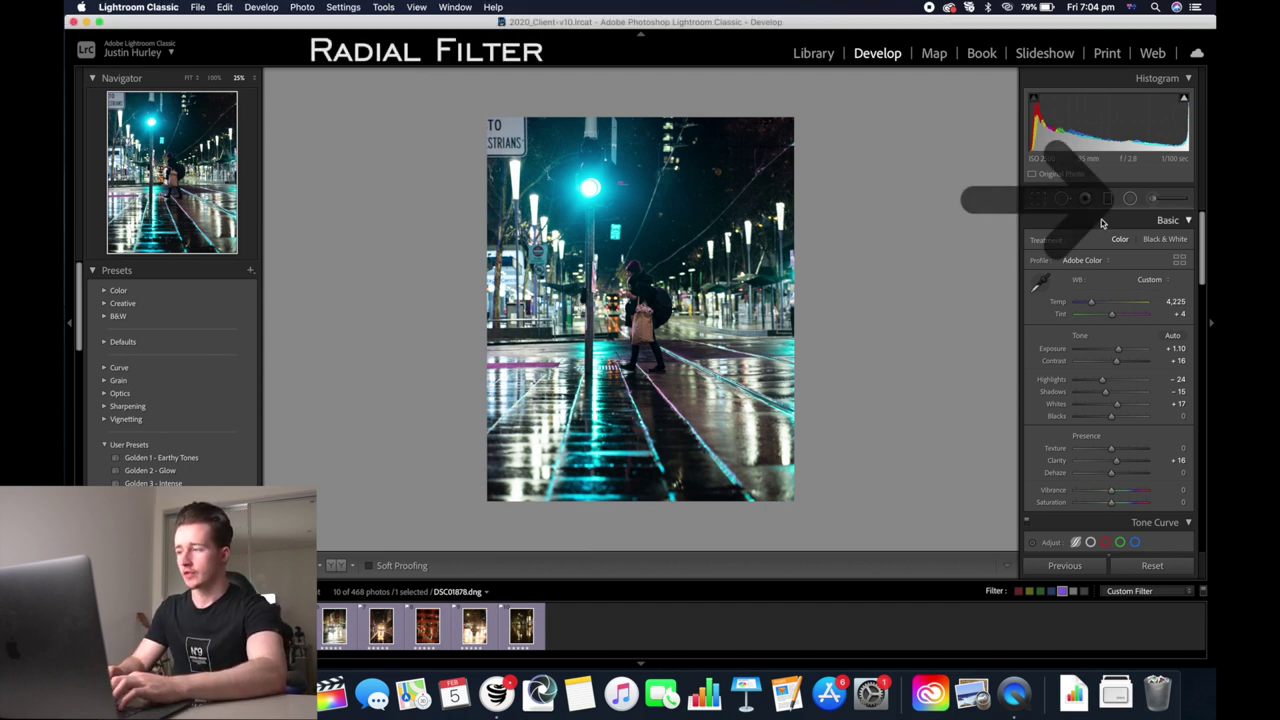
click(1130, 201)
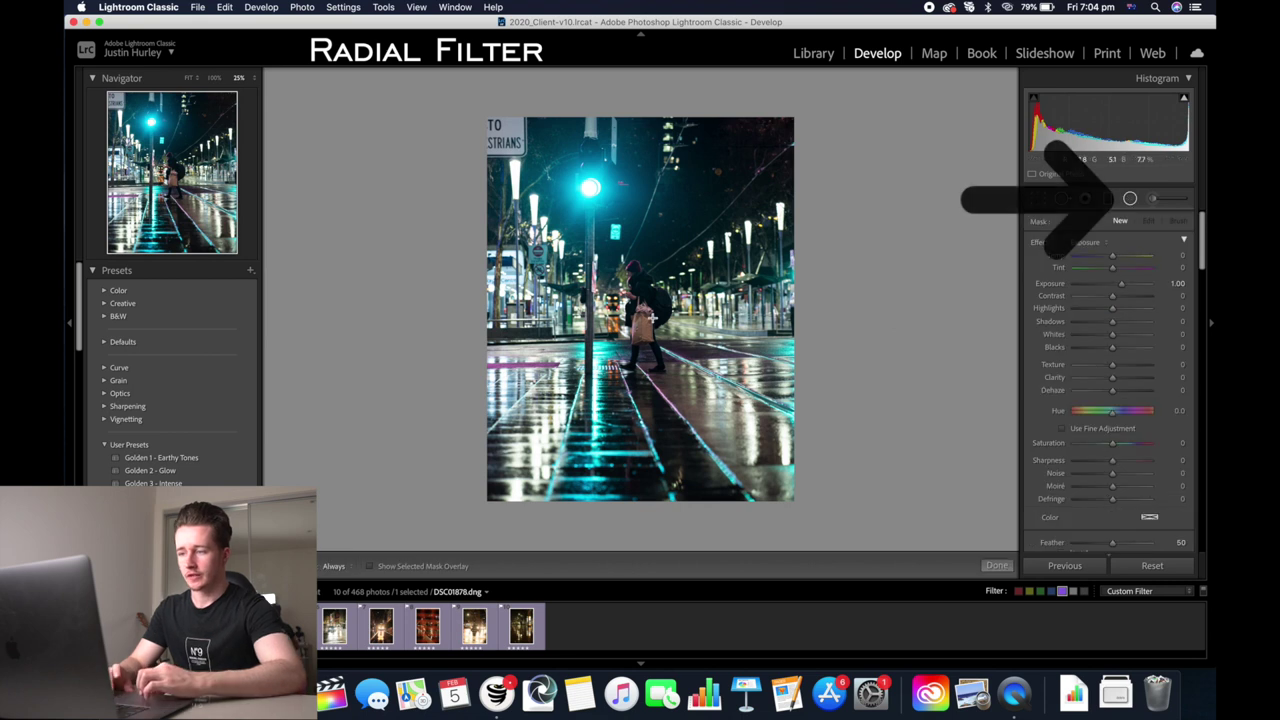
drag(653, 318, 608, 428)
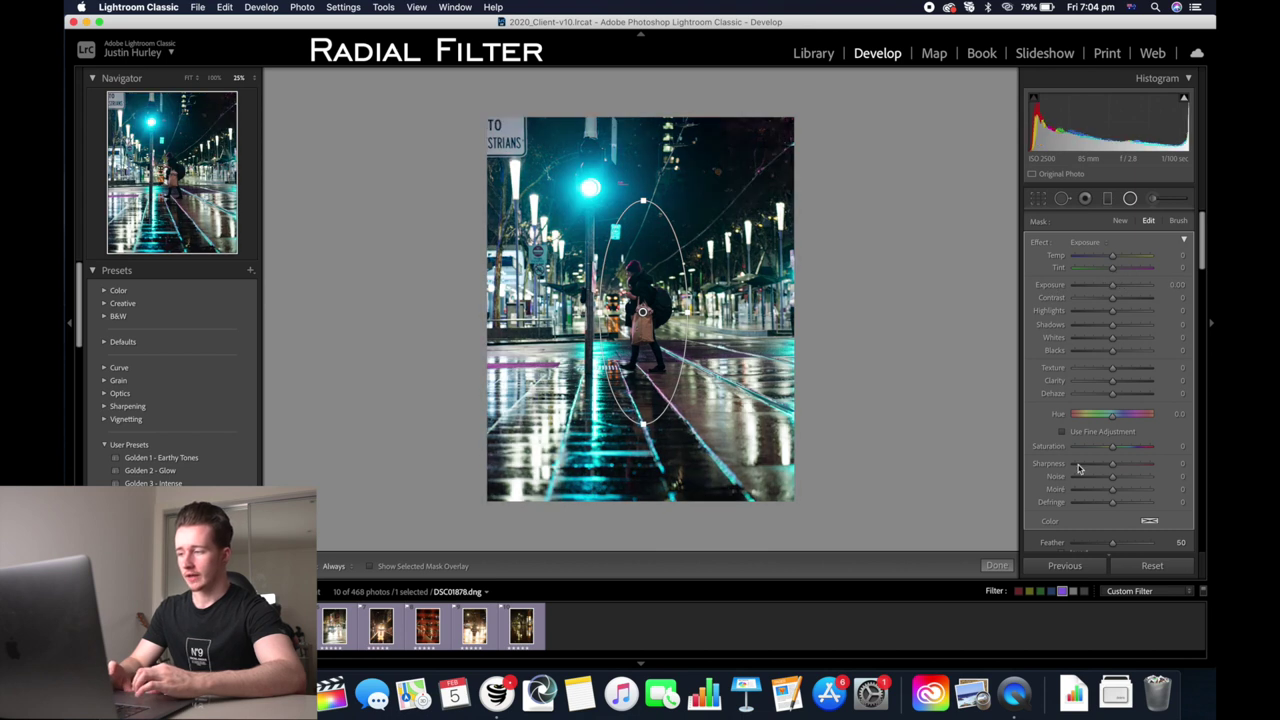
scroll(1075, 465, down, 3)
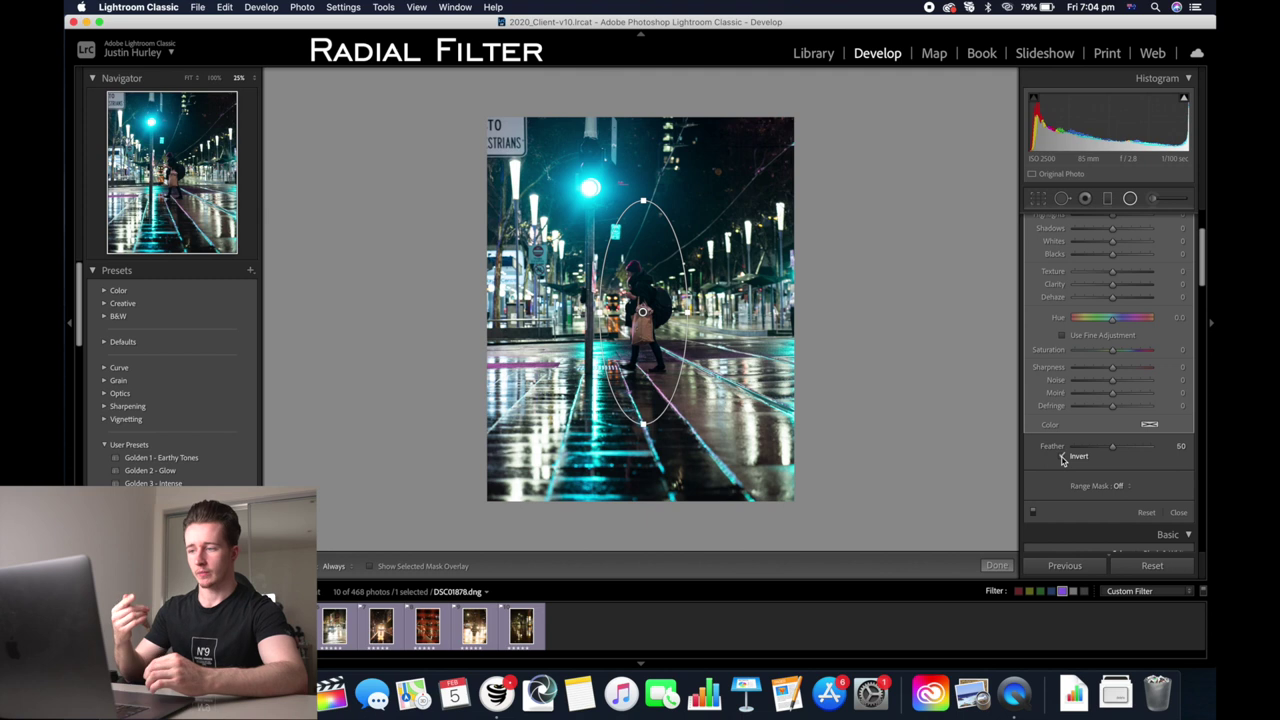
scroll(1070, 450, up, 3)
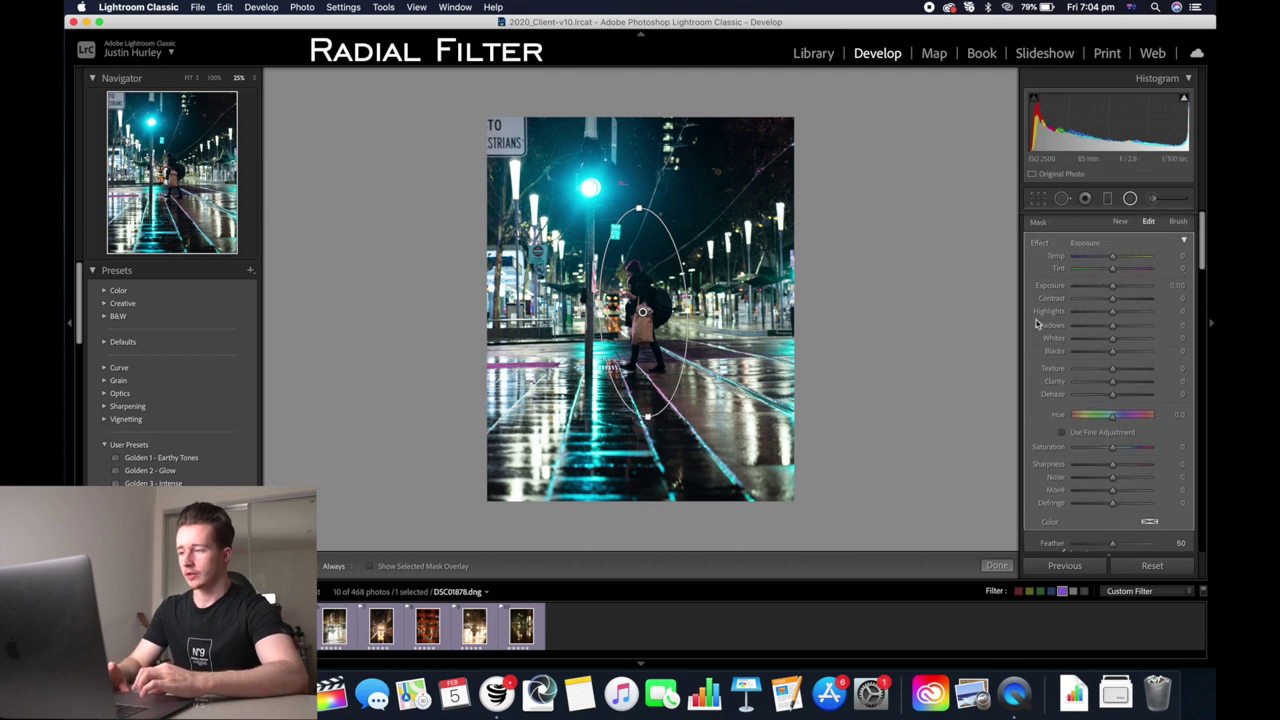
drag(1114, 286, 1124, 295)
drag(1113, 310, 1117, 298)
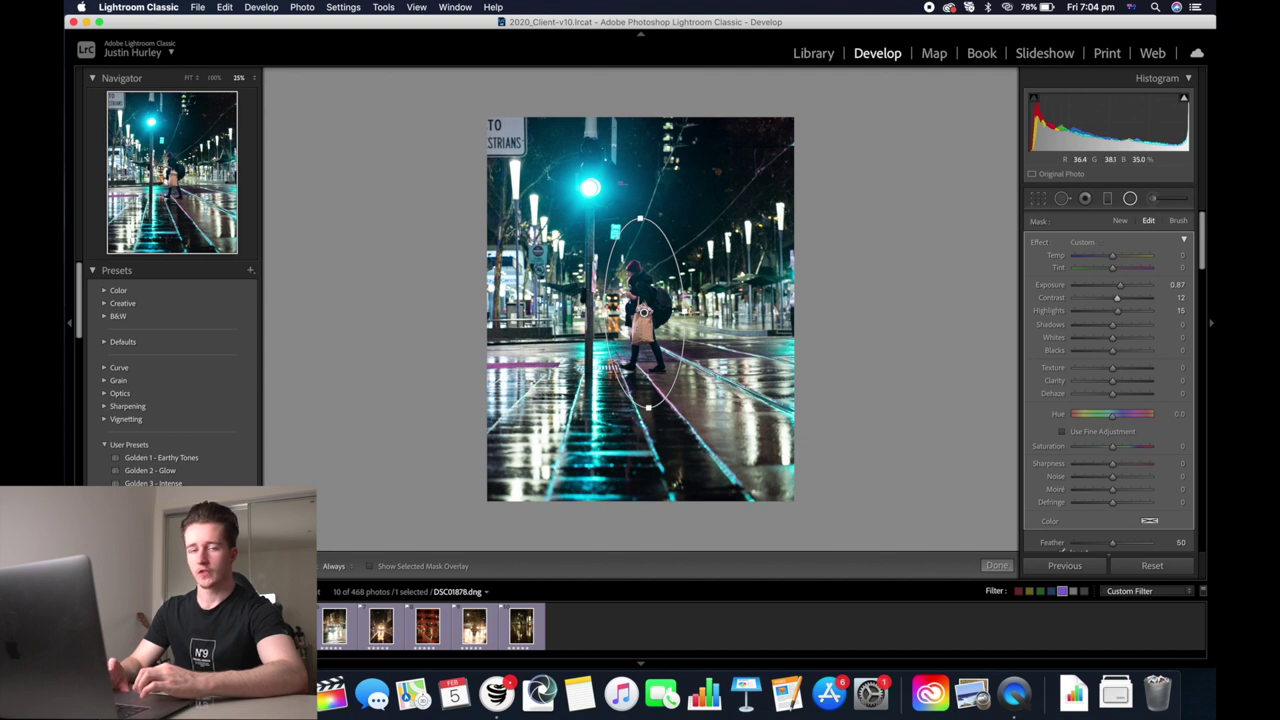
Fit the radial filter more tightly over the pedestrian, set its Clarity to 11 and close the filter.
drag(644, 312, 641, 310)
scroll(1122, 352, down, 2)
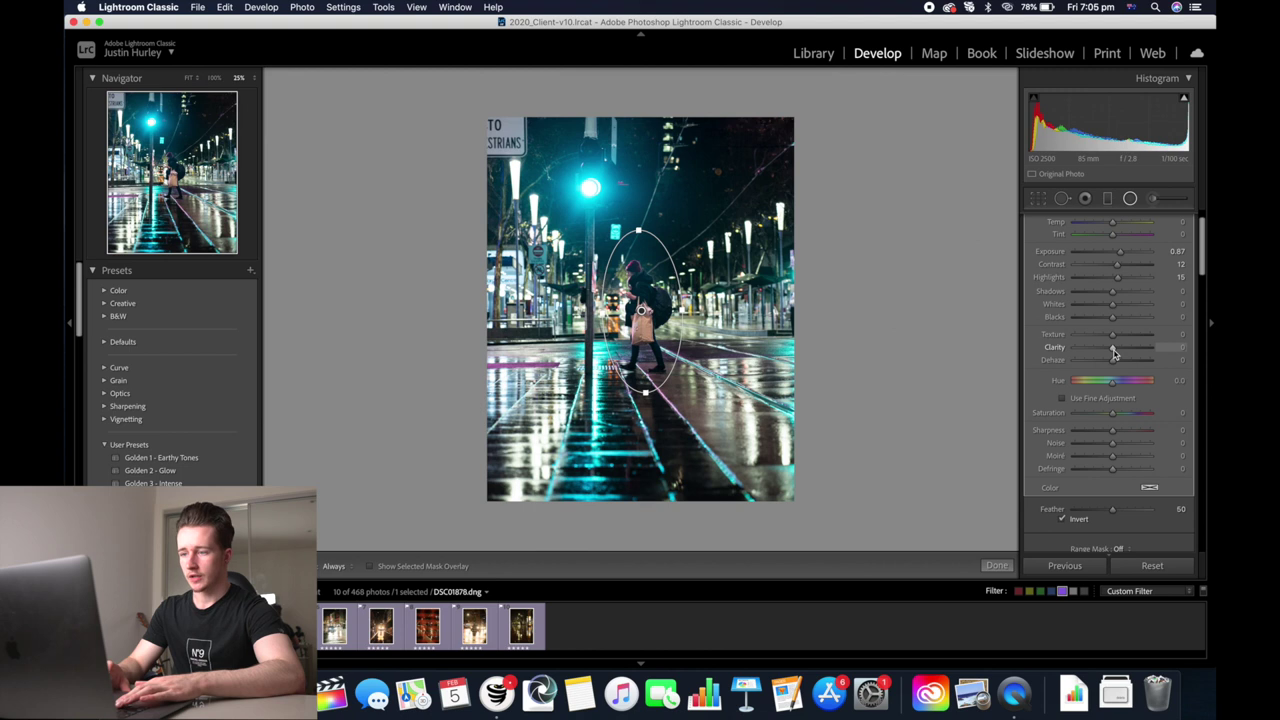
scroll(1165, 518, down, 3)
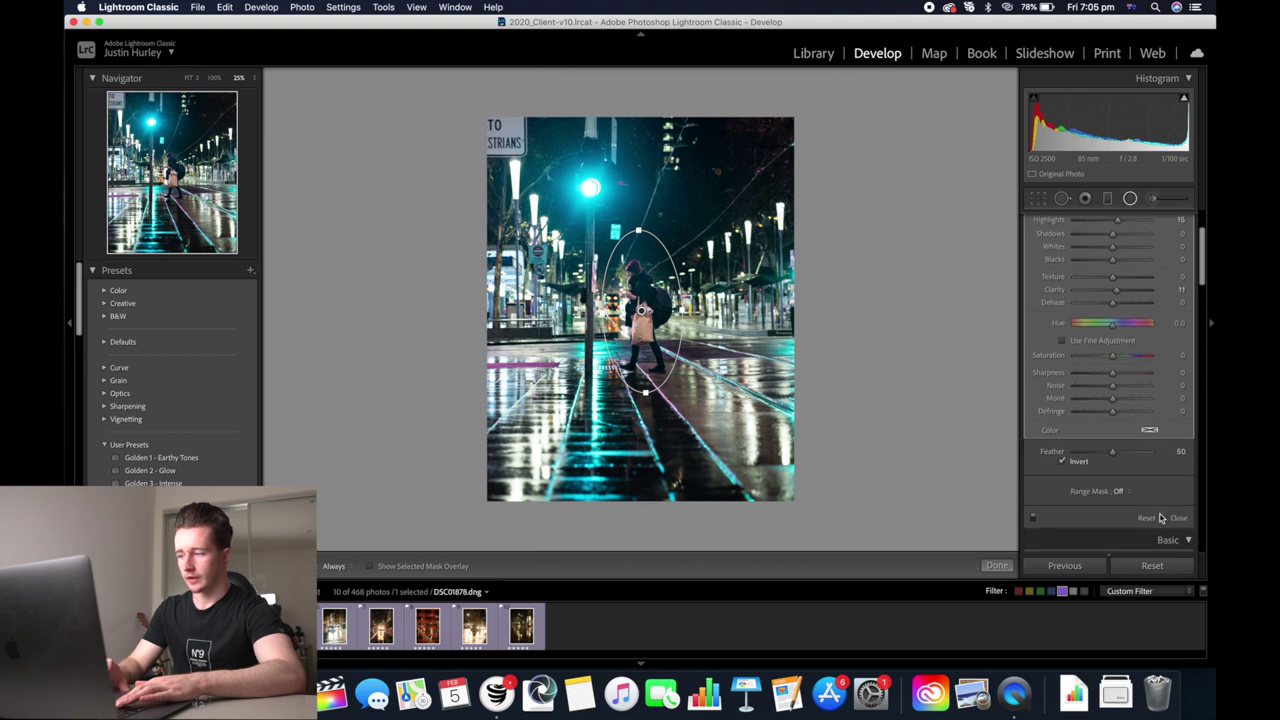
key(shift+m)
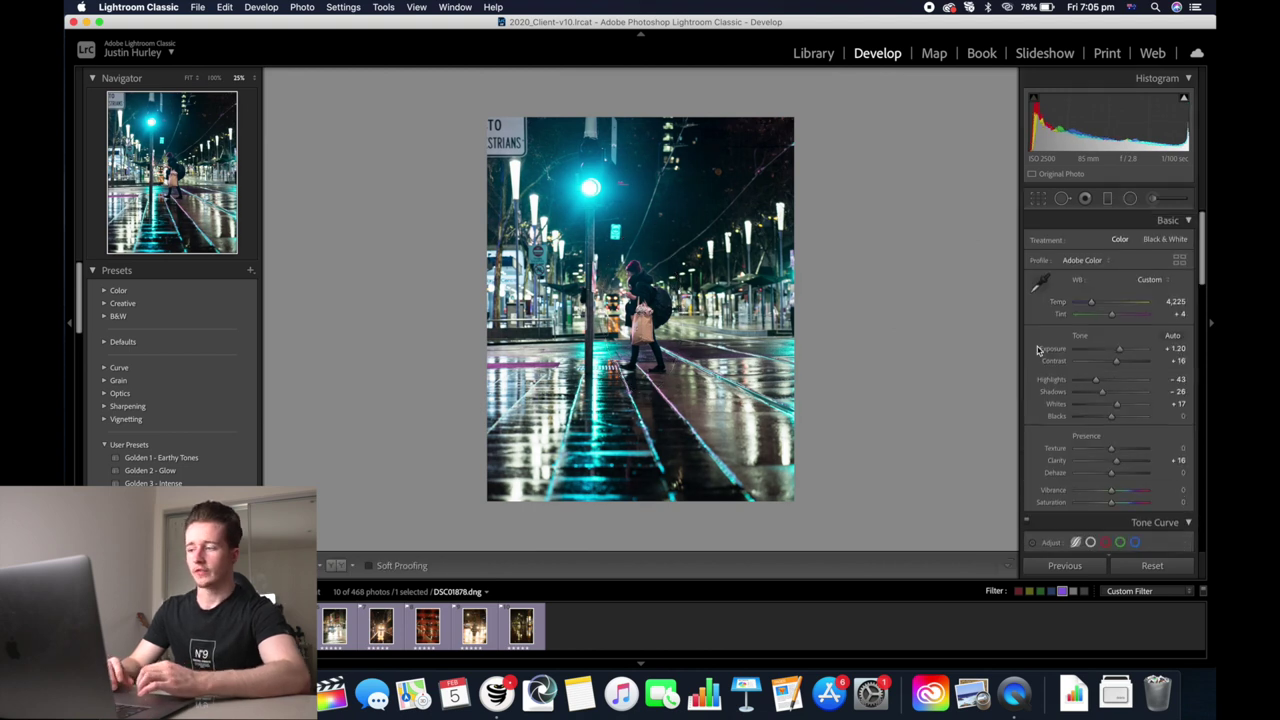
Set the HSL saturation of Green to -100 and shift the hue of the aqua tones toward blue.
scroll(1039, 368, down, 10)
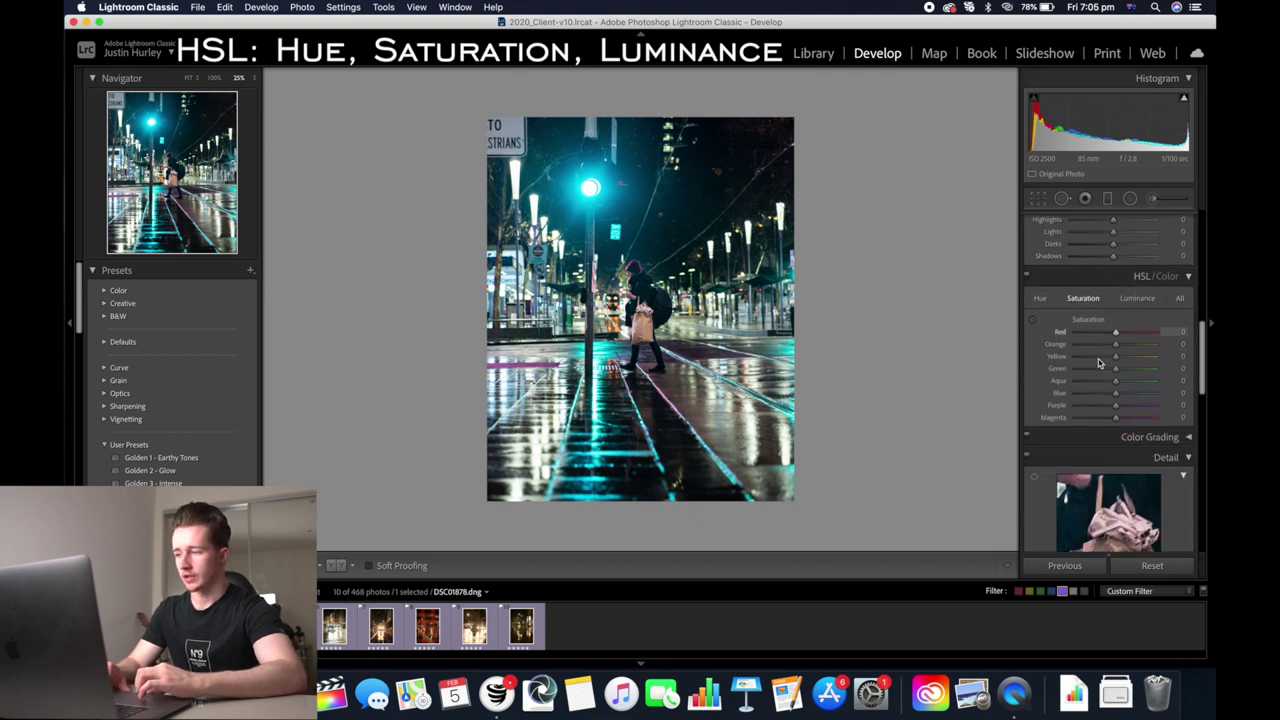
drag(1100, 371, 1035, 376)
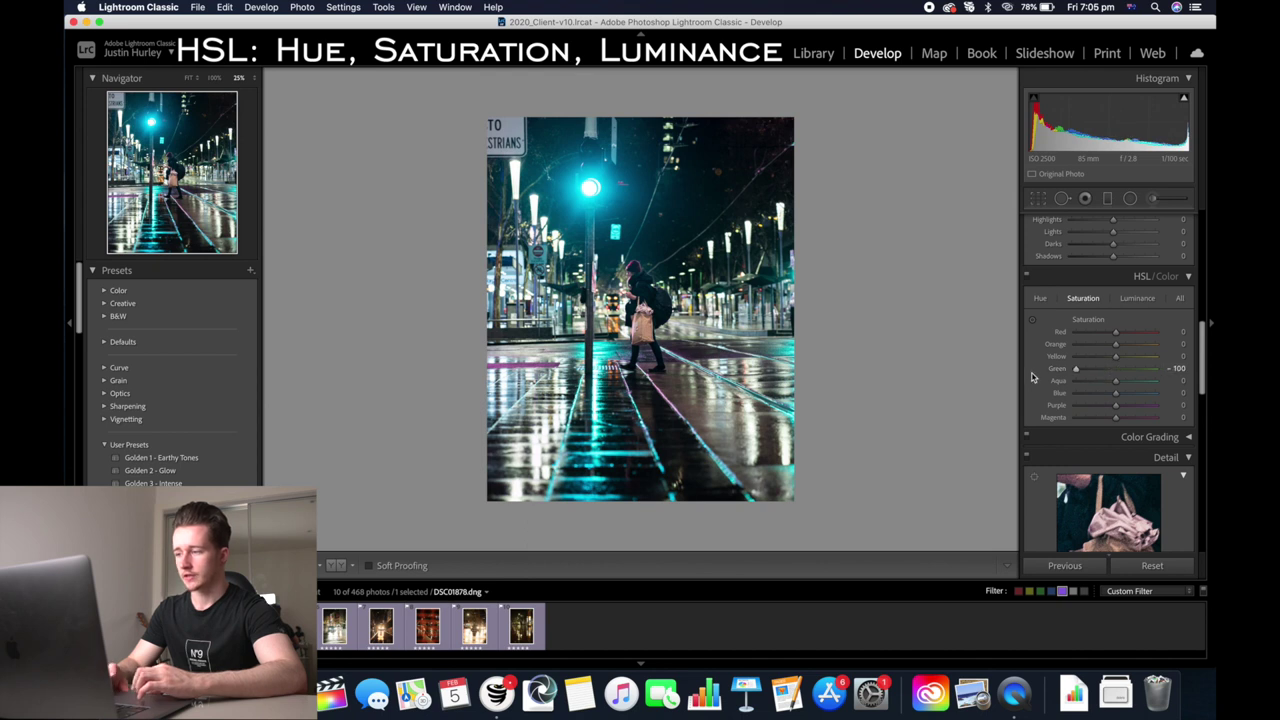
click(1041, 300)
mouse_move(1116, 382)
mouse_down()
mouse_move(1080, 389)
mouse_move(1135, 396)
mouse_up()
click(1128, 299)
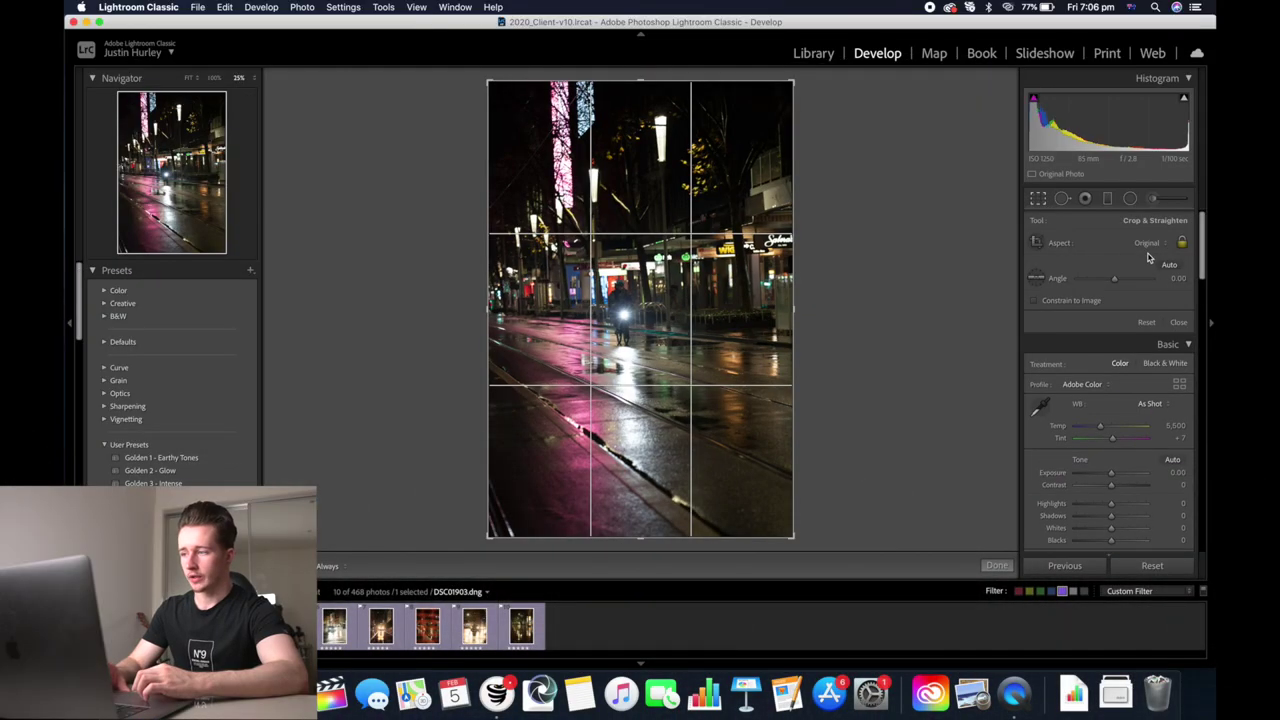
Crop the cyclist photo to the 4 x 5 / 8 x 10 aspect ratio.
click(1147, 243)
click(1090, 286)
click(1179, 323)
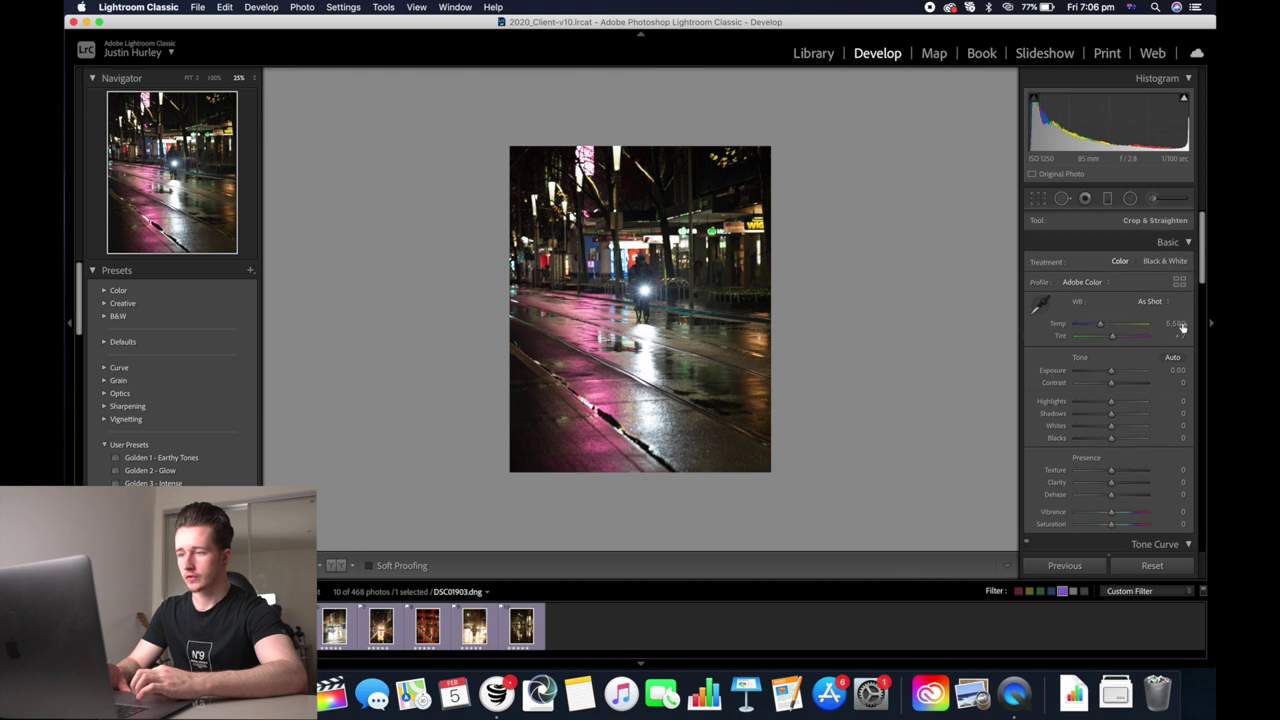
Set the cyclist photo's Exposure to +1.00, Highlights to -57 and Temp to 4,024, checking the cyclist up close.
scroll(1111, 350, down, 2)
drag(1111, 349, 1118, 355)
key(super+equal)
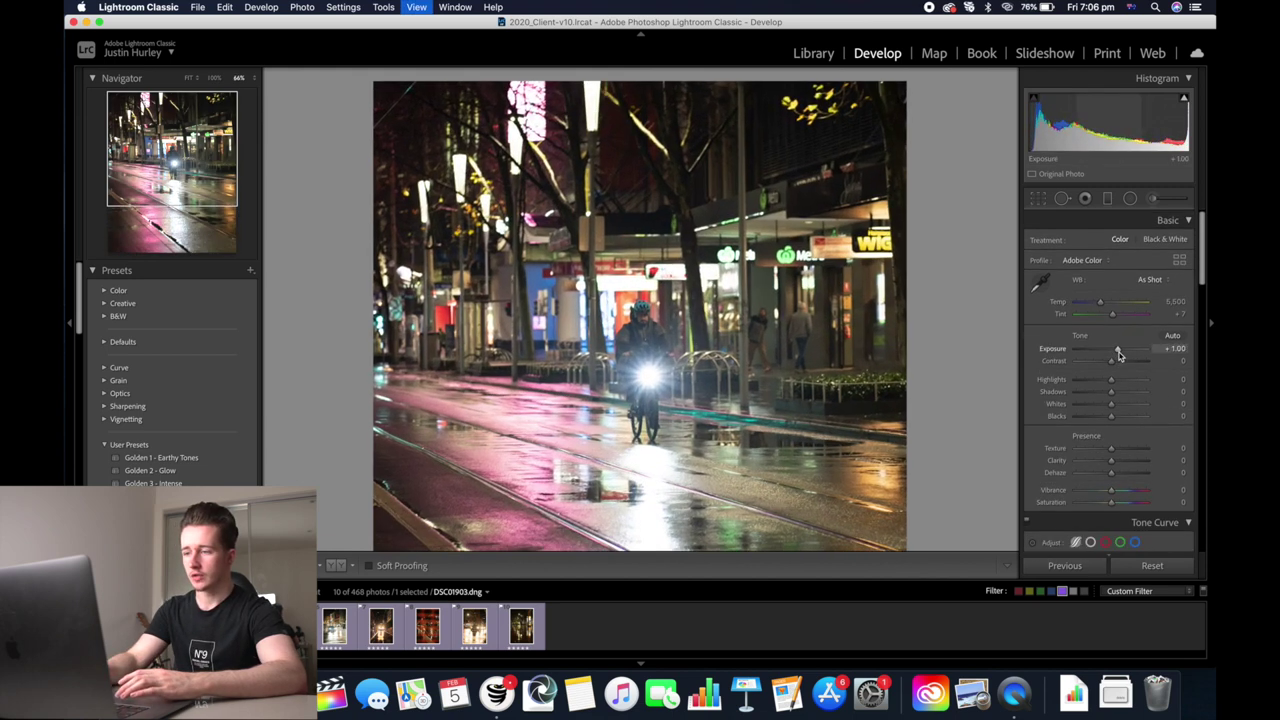
key(super+equal)
drag(635, 427, 640, 297)
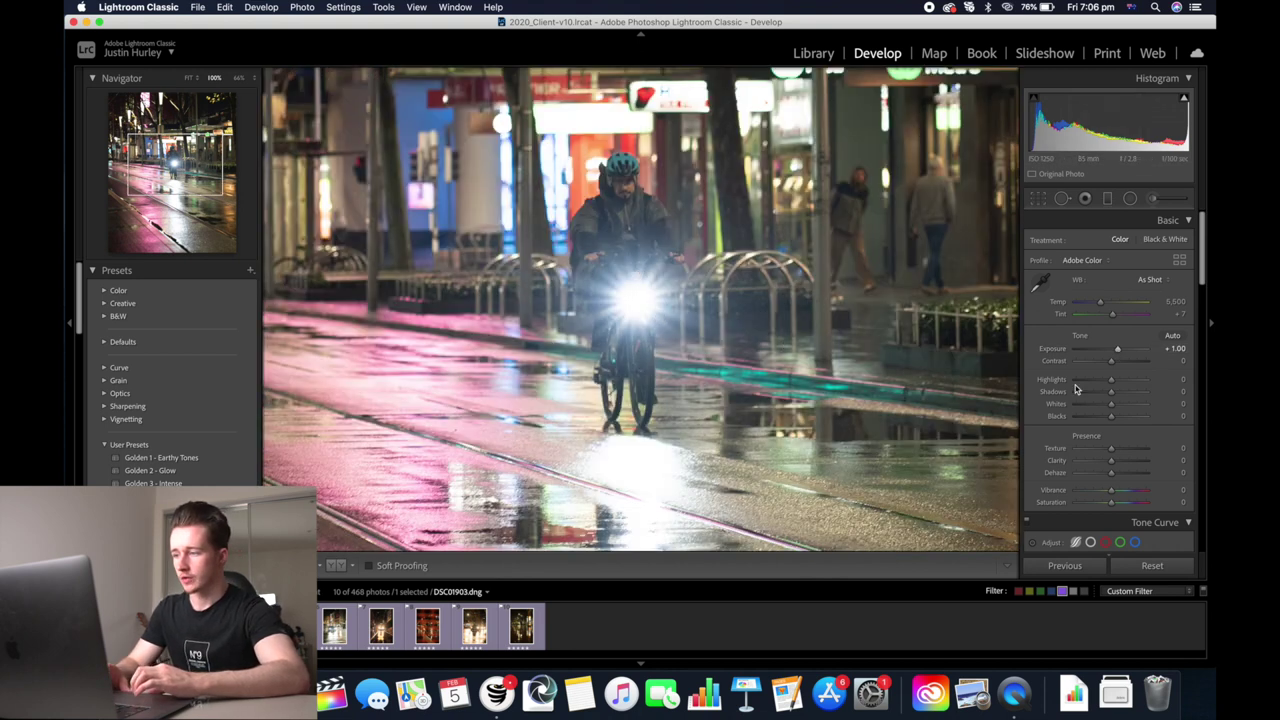
drag(1111, 380, 1092, 382)
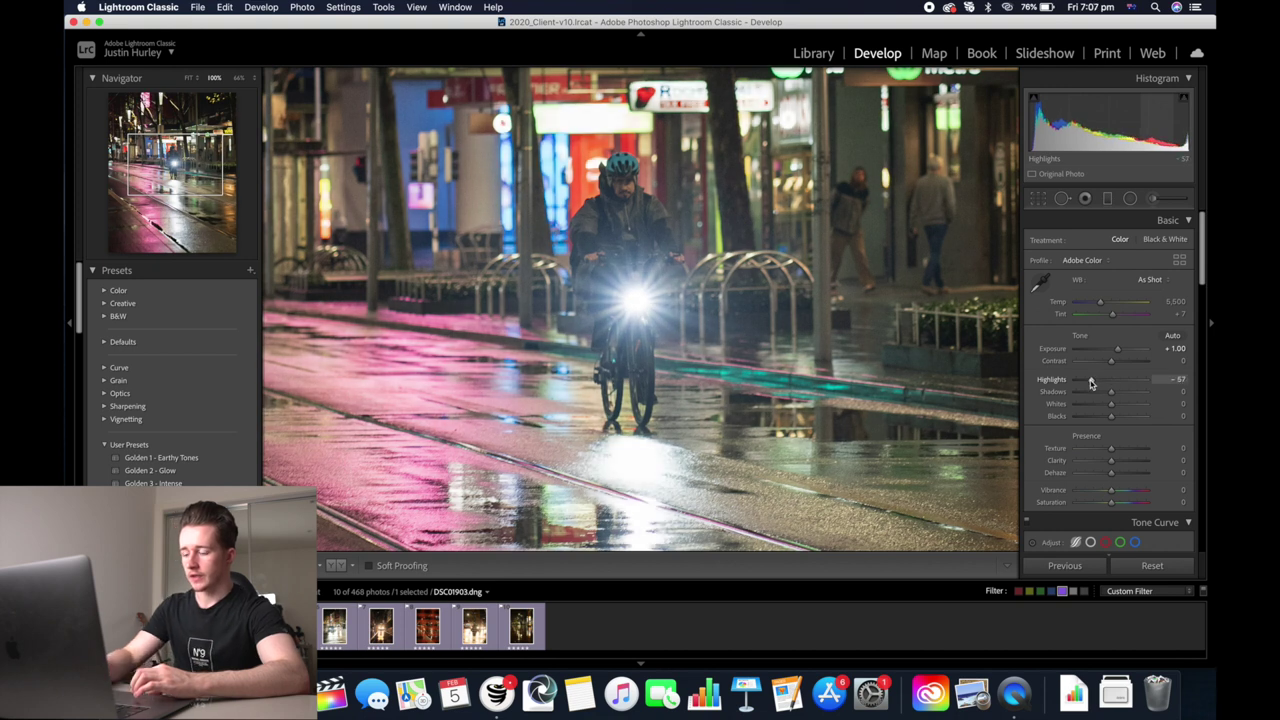
key(z)
drag(1099, 302, 1090, 303)
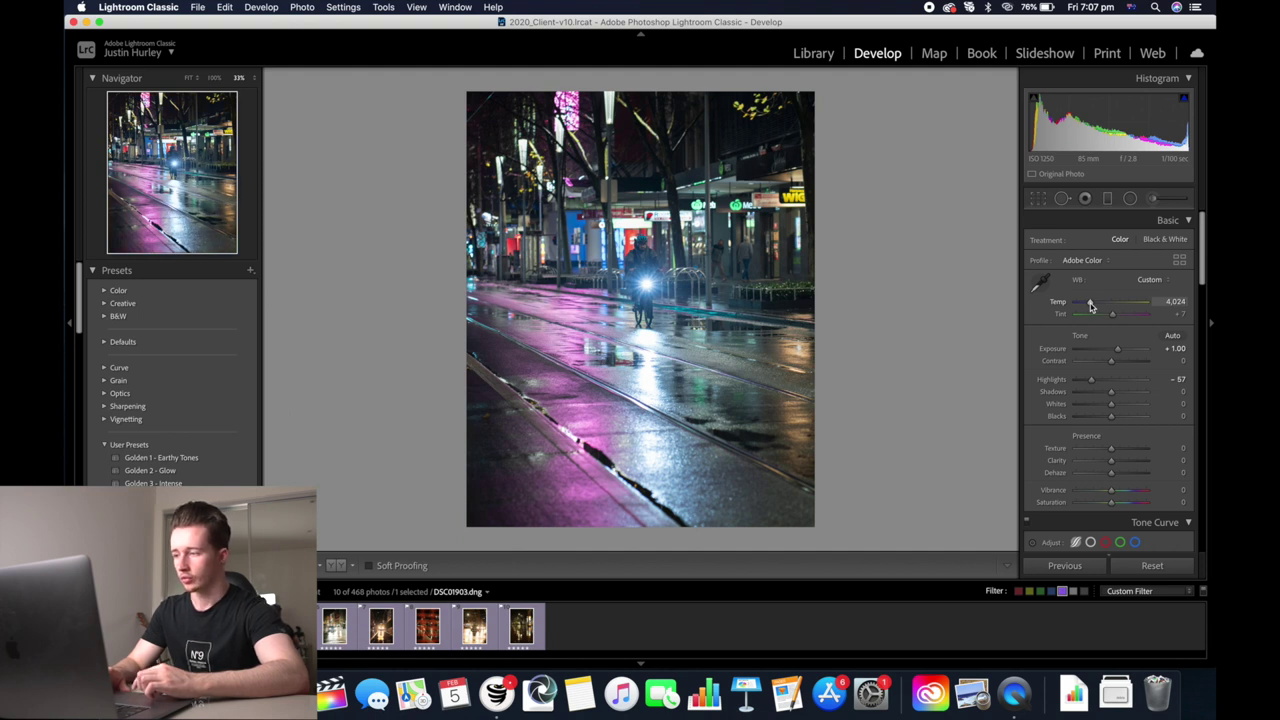
Set the cyclist photo's Tint to +19, Contrast to +14, Shadows to -11, Whites to +24 and Blacks to +14.
drag(1113, 317, 1117, 318)
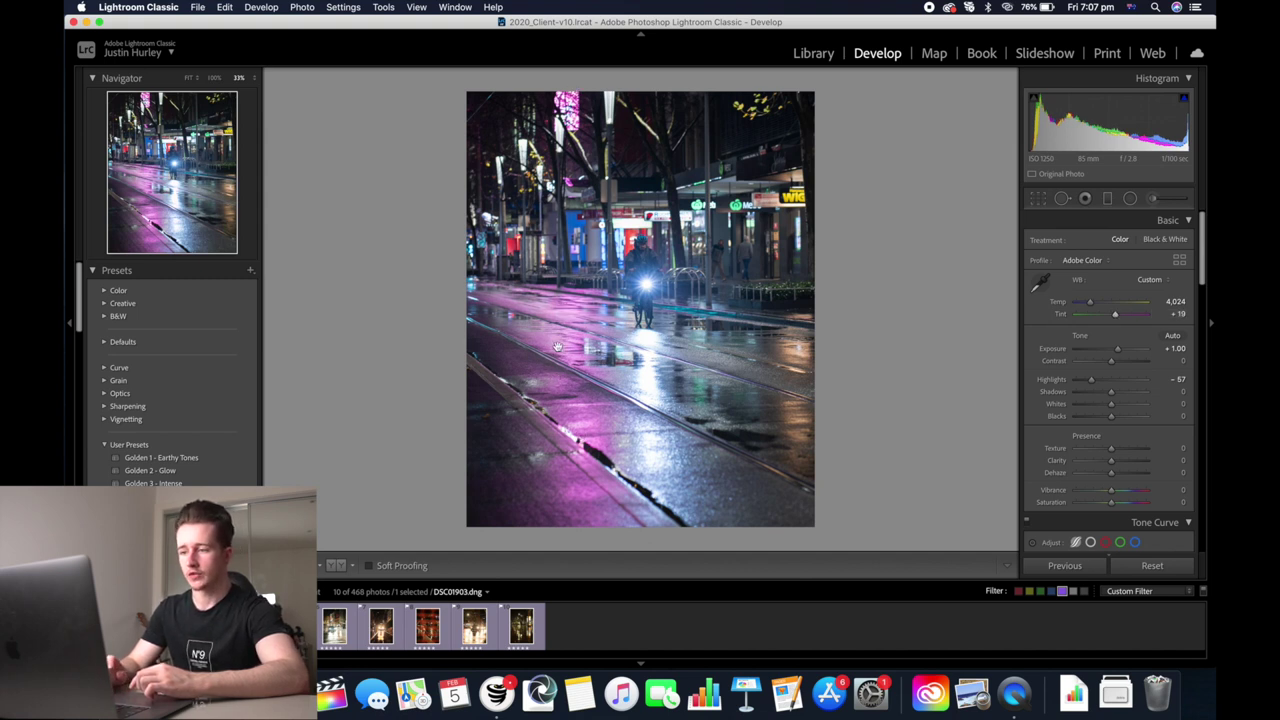
drag(1115, 363, 1118, 366)
drag(1110, 392, 1115, 421)
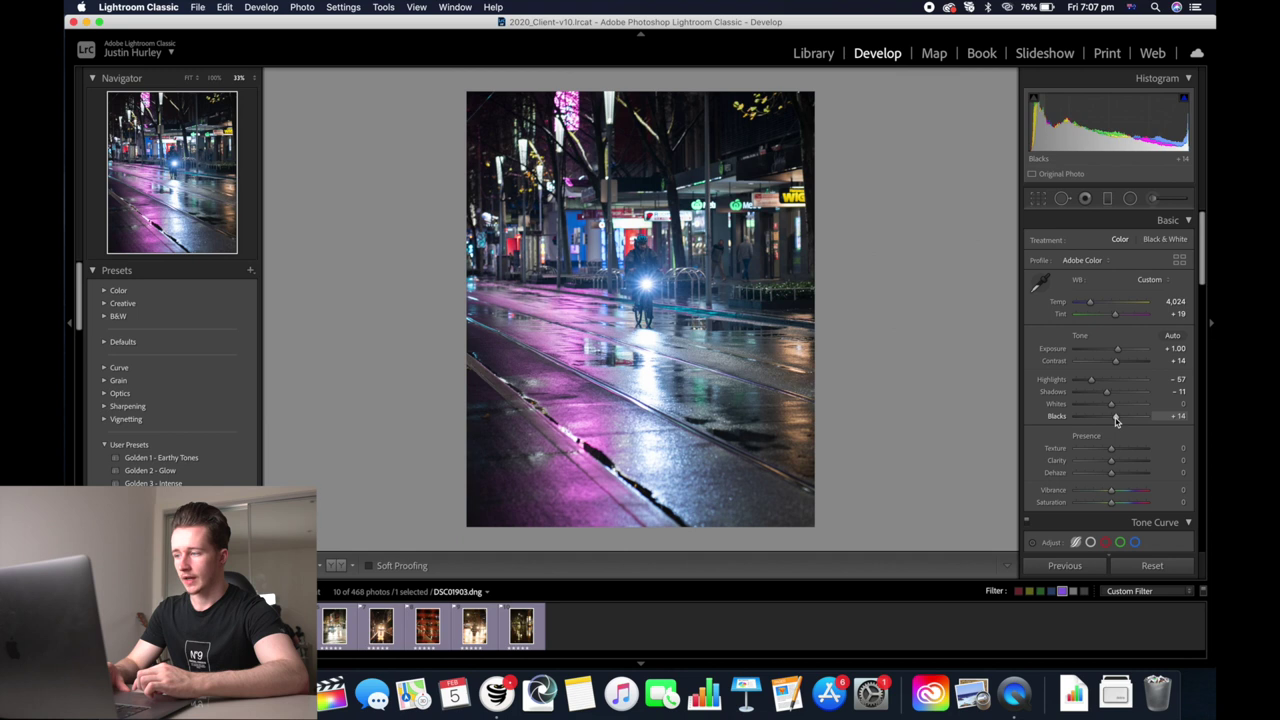
drag(1115, 410, 1121, 410)
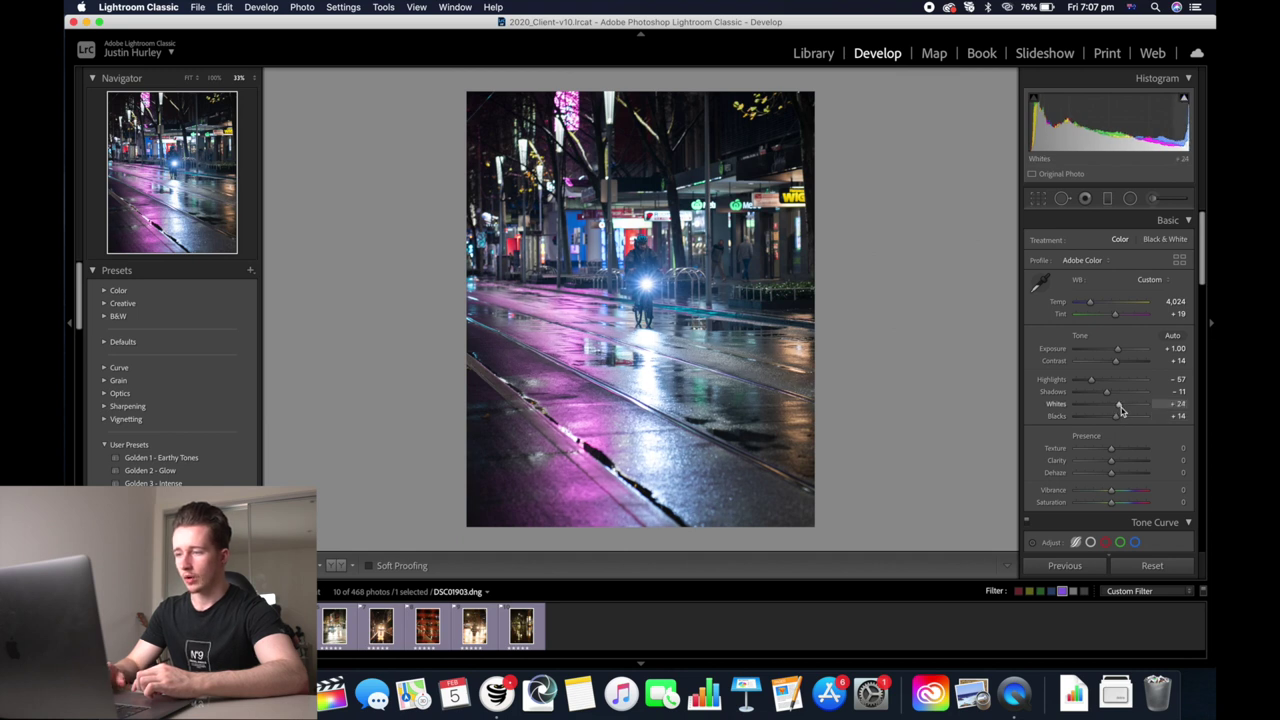
Add a graduated filter over the wet road below the cyclist with Highlights -40 and Exposure -0.61, and close the filter.
click(1107, 203)
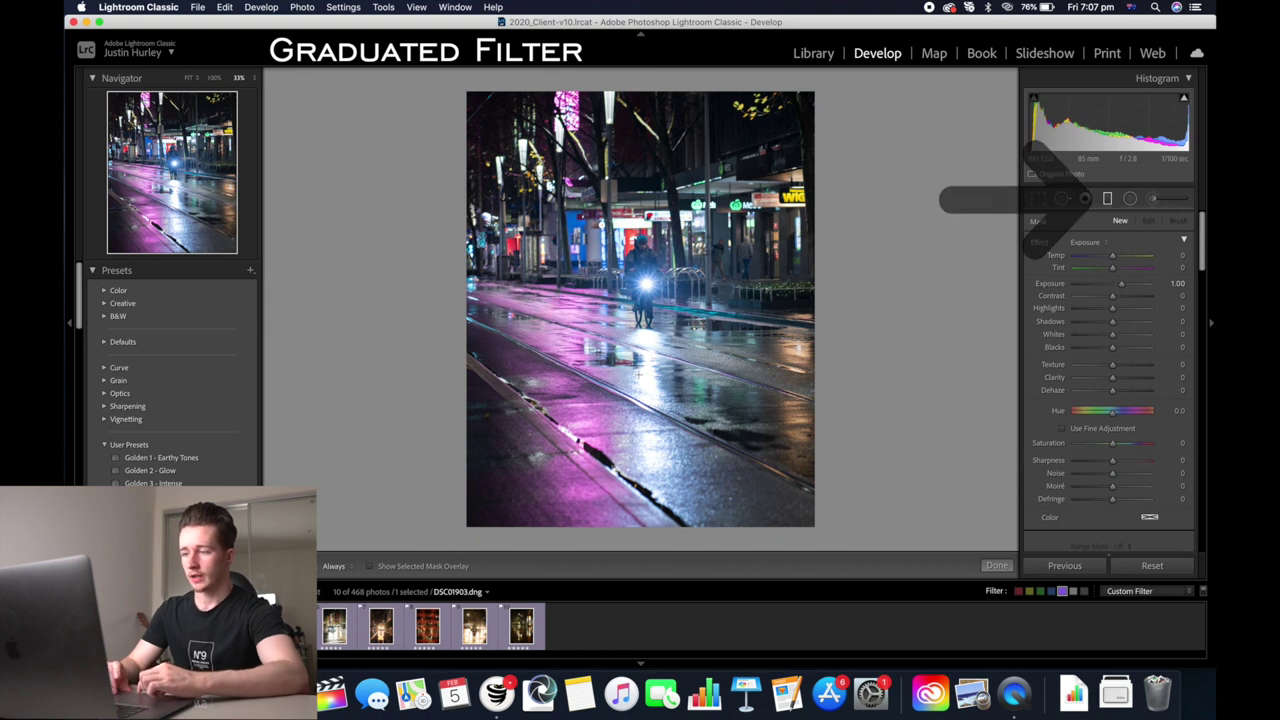
drag(643, 378, 641, 285)
double_click(1052, 285)
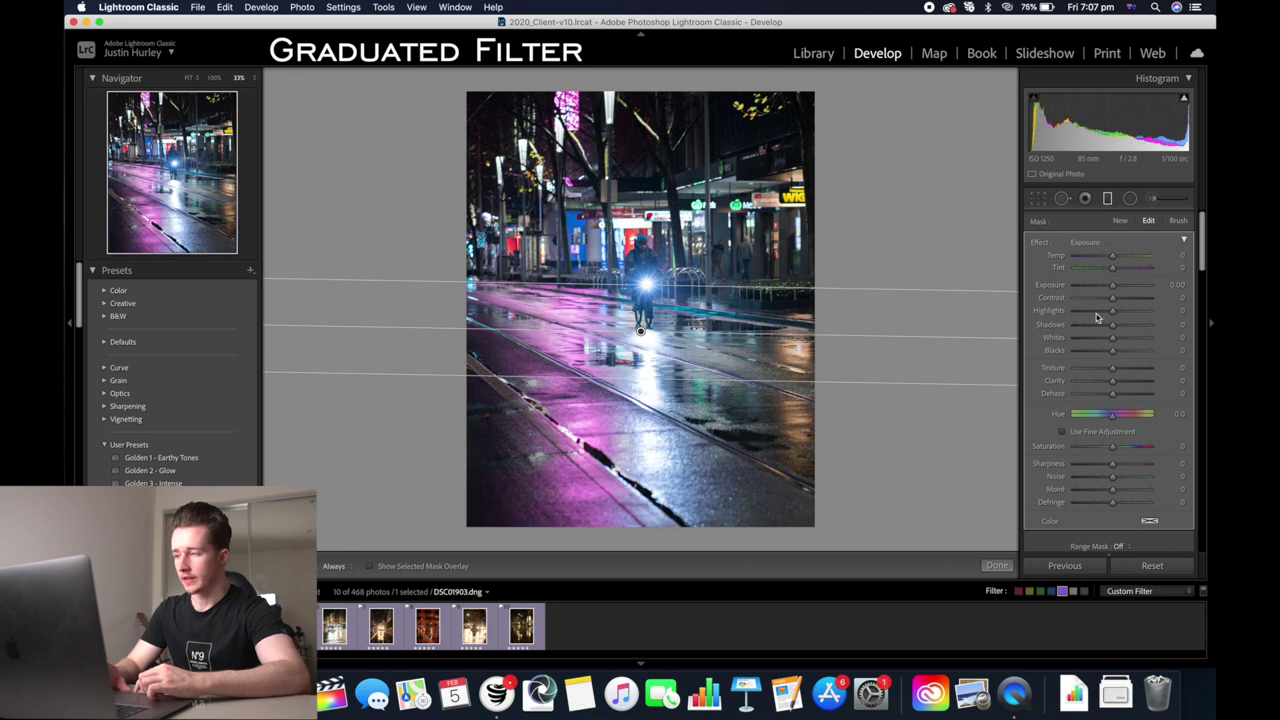
click(1100, 314)
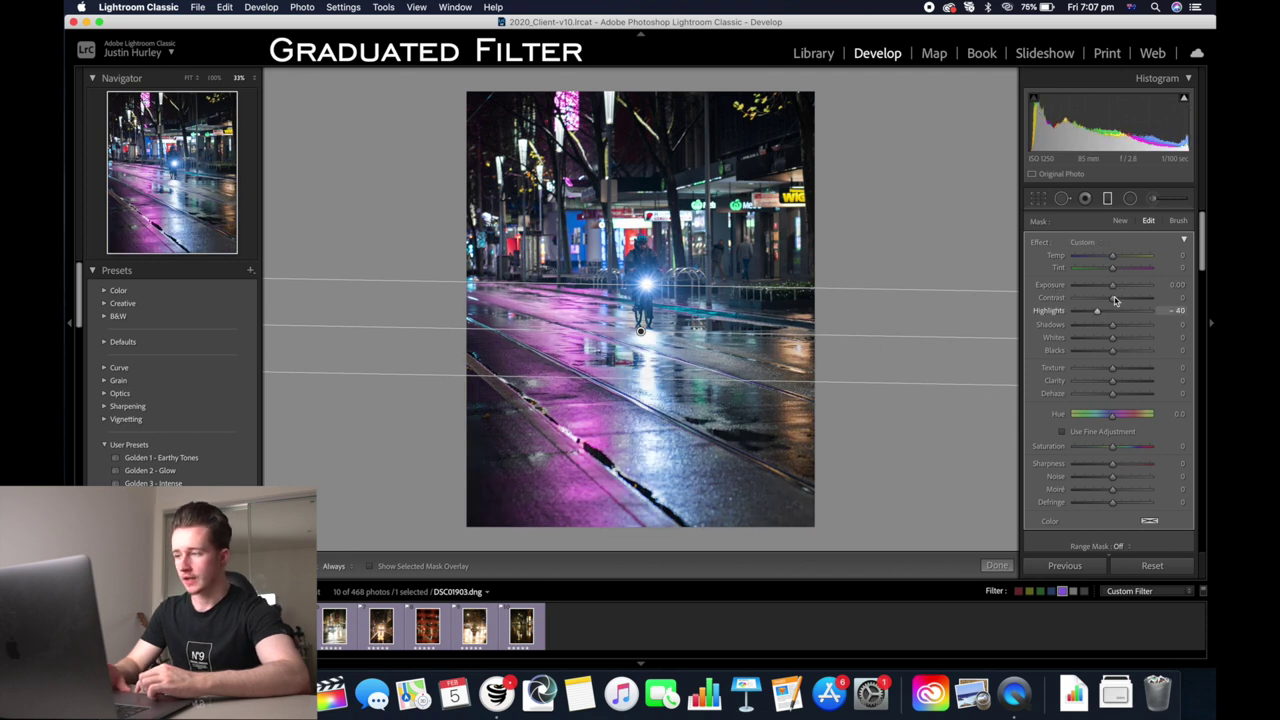
drag(1113, 290, 1106, 291)
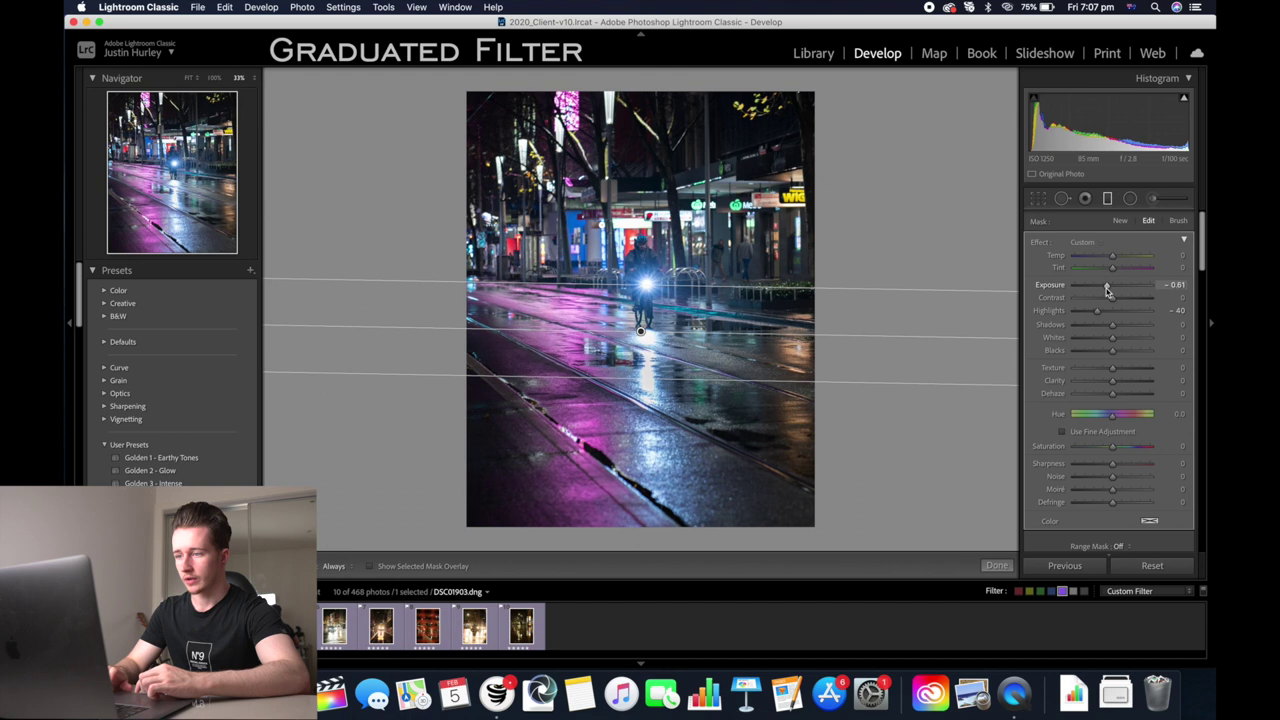
scroll(1065, 362, down, 2)
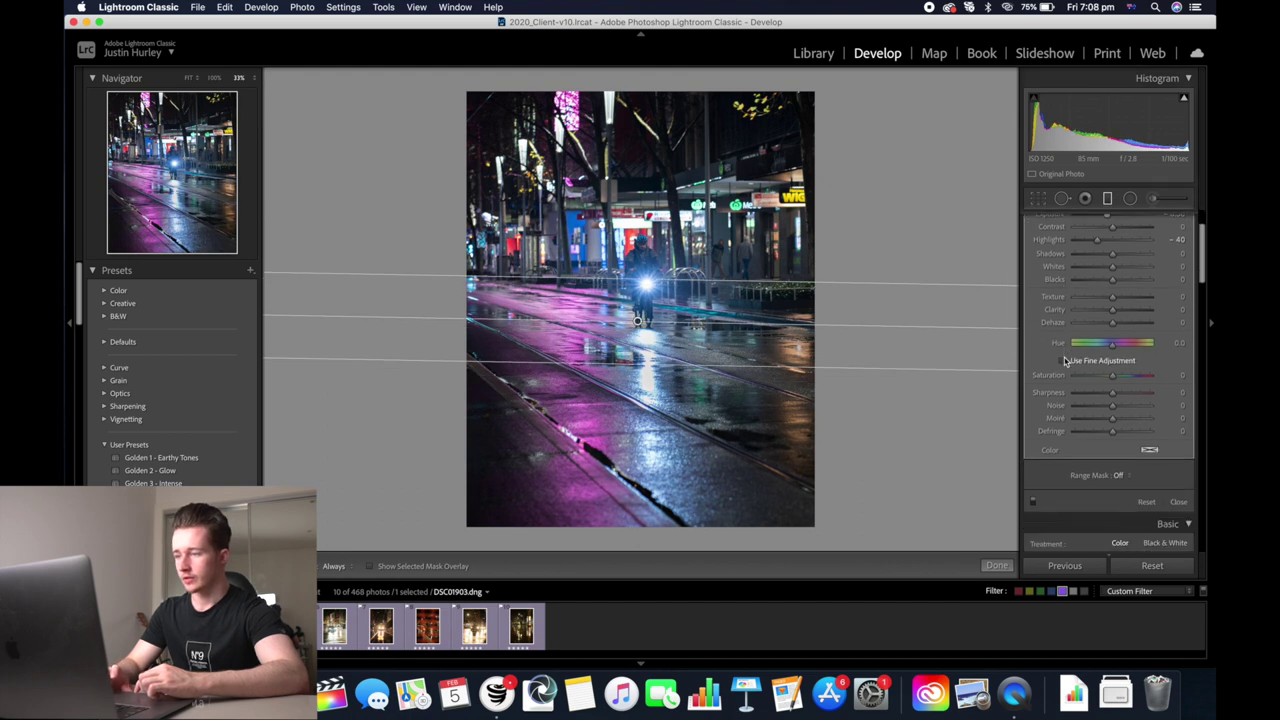
click(1179, 492)
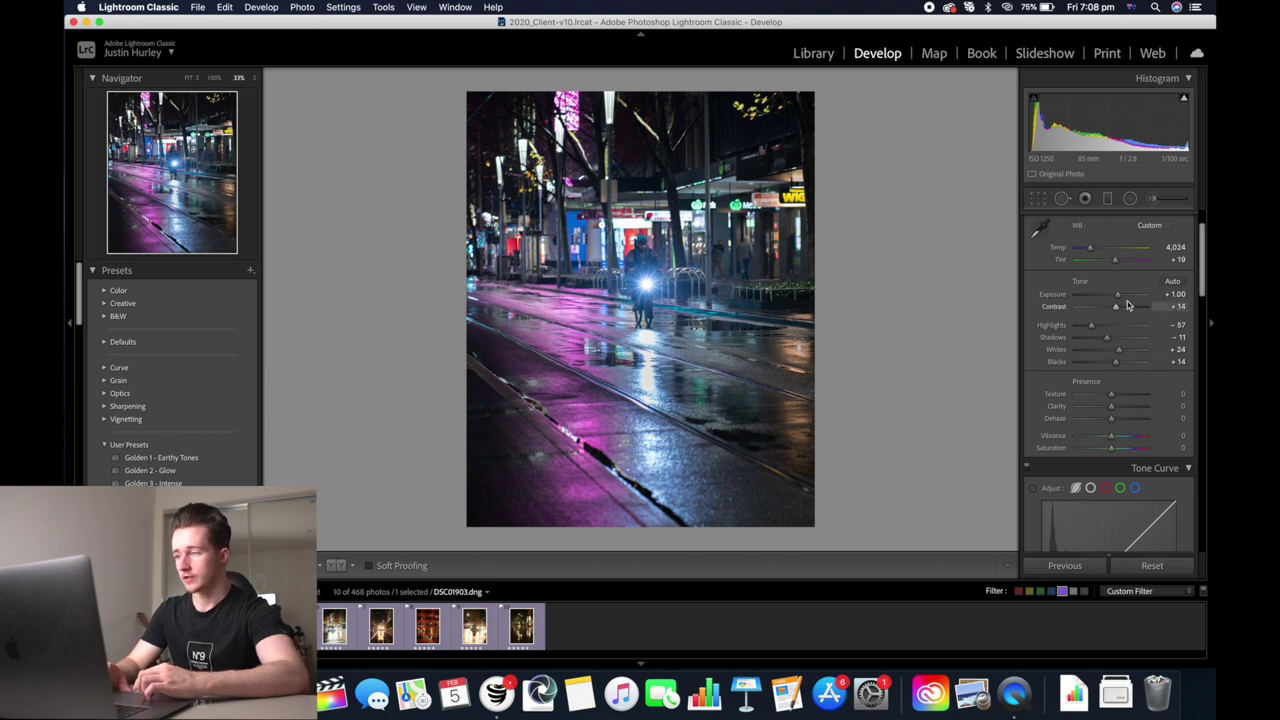
Raise the cyclist photo's overall Exposure and Clarity slightly.
drag(1118, 298, 1121, 300)
drag(1112, 408, 1118, 410)
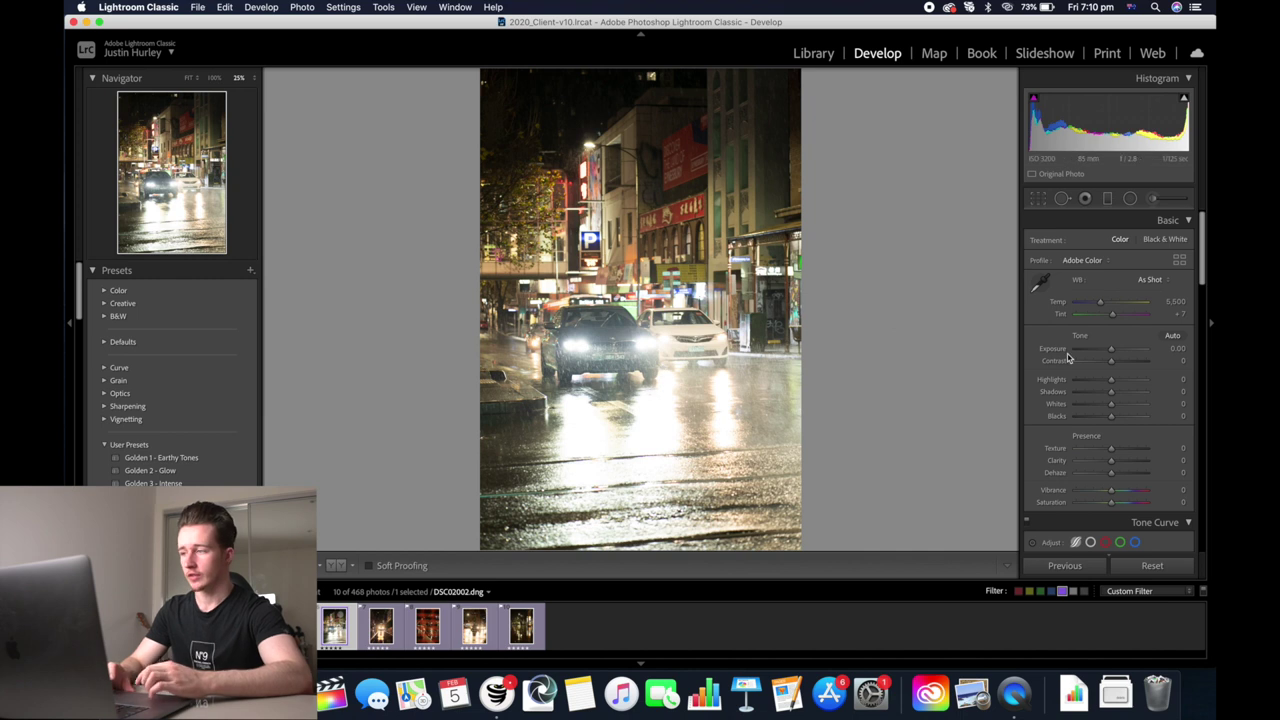
Crop the photo of the cars in the rain to the 4 x 5 / 8 x 10 aspect ratio and straighten it by 0.27.
click(1038, 198)
click(1142, 243)
click(1130, 285)
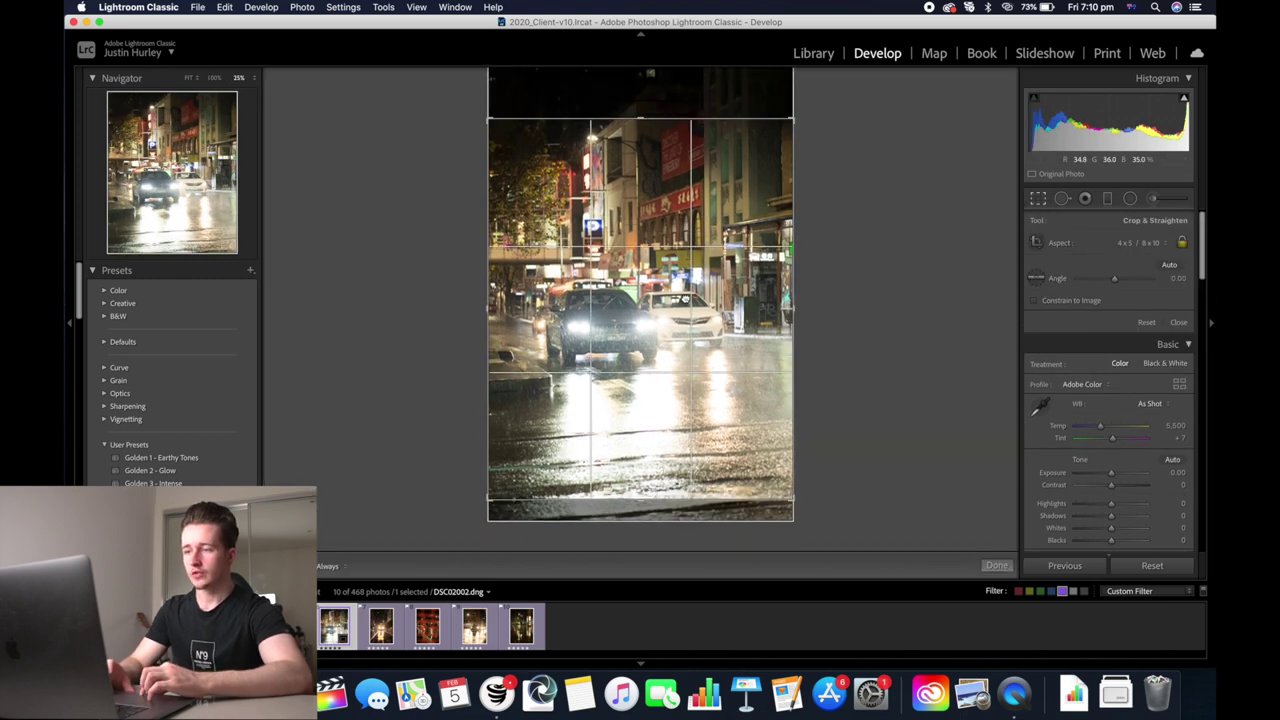
drag(808, 255, 809, 256)
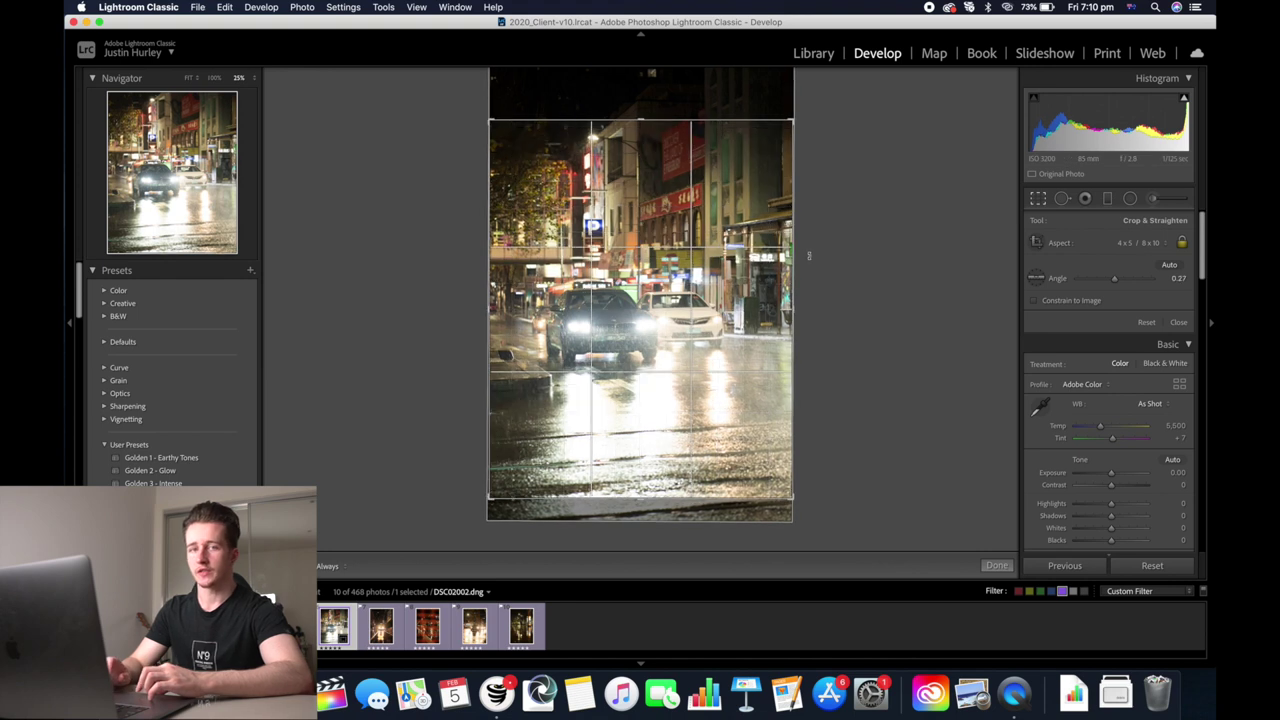
click(1180, 323)
Set the car photo's Temp to 3,469, Exposure -0.35, Highlights -62, Shadows -31, Whites +19, Blacks -5 and Clarity +18.
drag(1104, 301, 1087, 306)
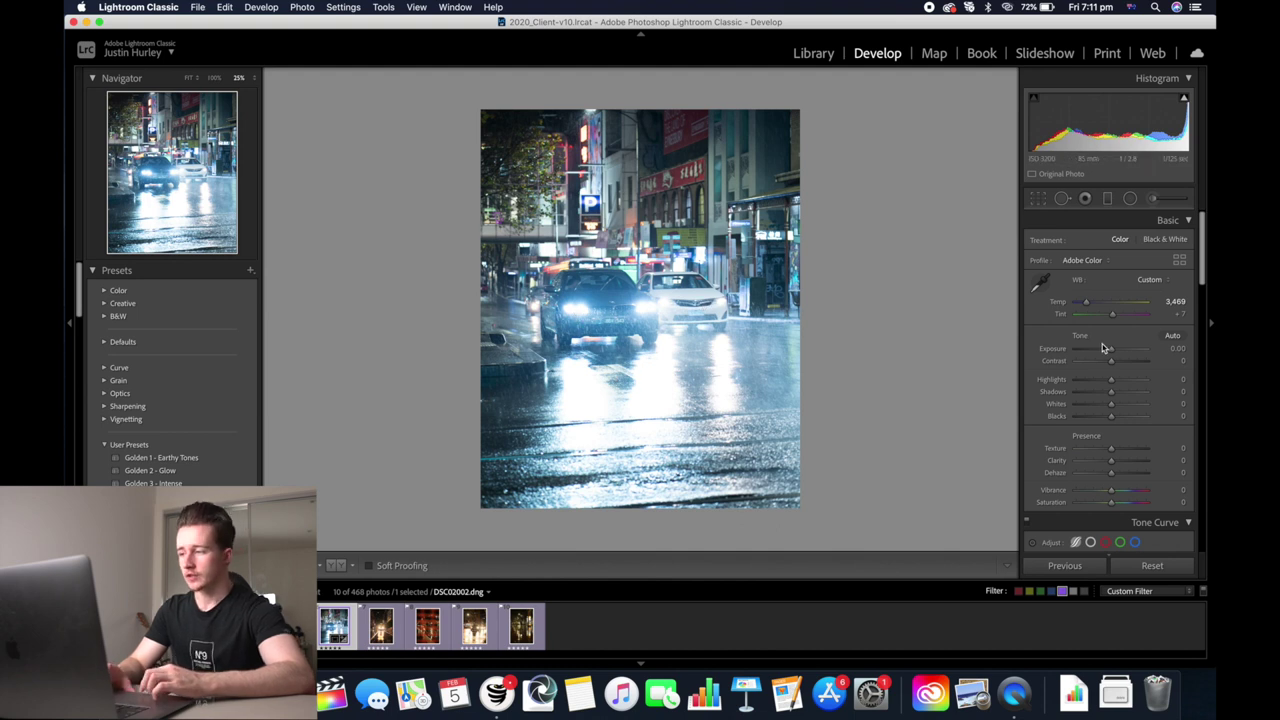
drag(1110, 381, 1088, 388)
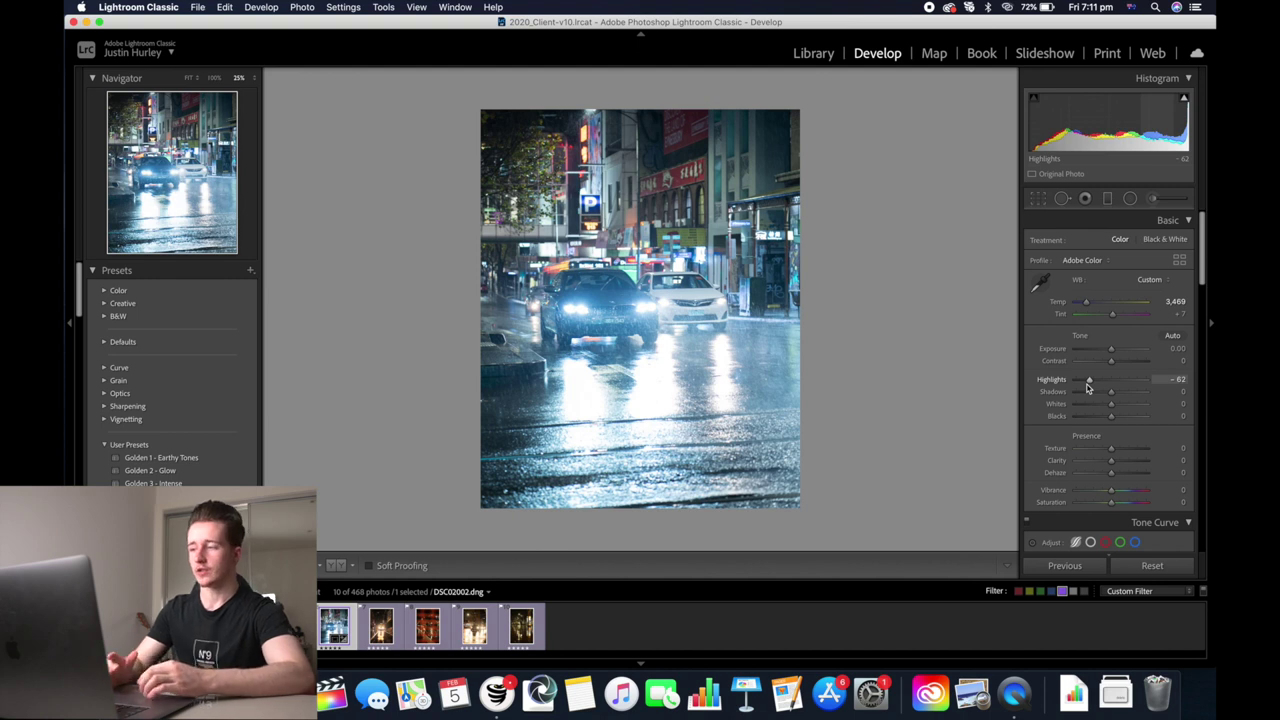
drag(1111, 354, 1109, 353)
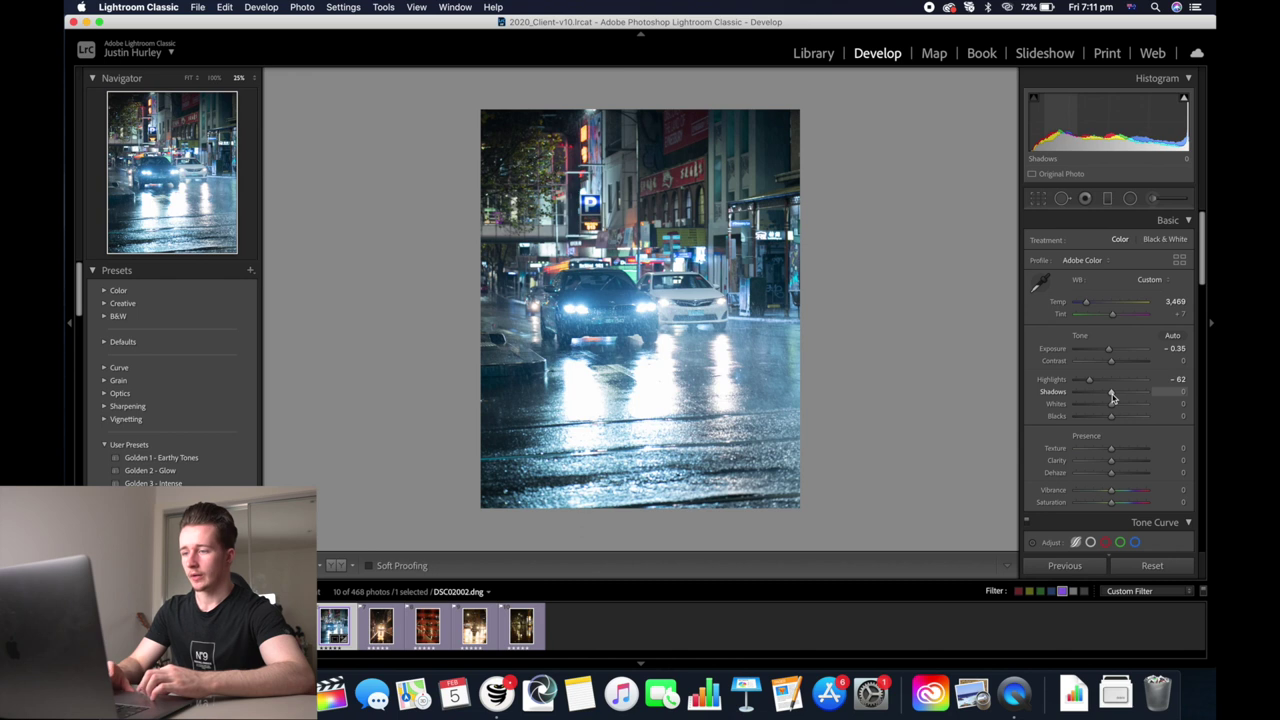
drag(1112, 397, 1118, 408)
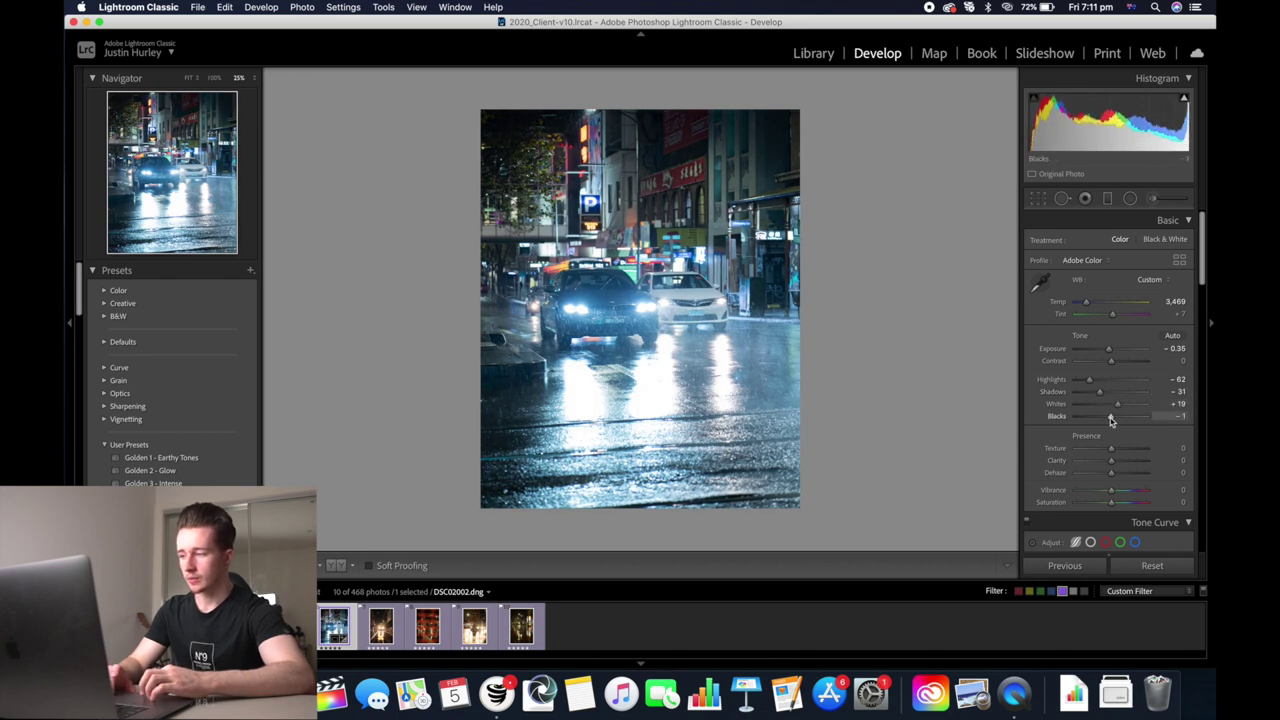
drag(1110, 461, 1118, 466)
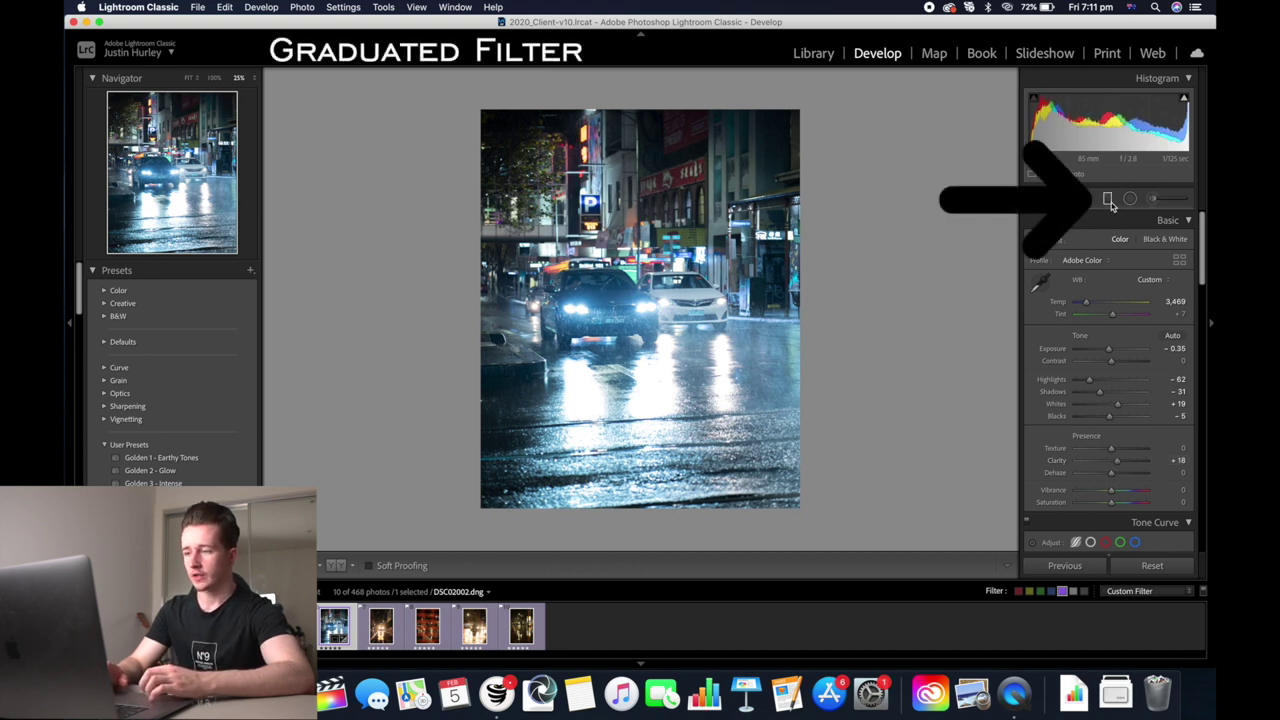
Add a graduated filter over the wet road with Highlights -43 and Exposure -0.47, and set the car photo's overall Exposure to -0.20.
click(1109, 202)
drag(645, 408, 643, 311)
double_click(1057, 289)
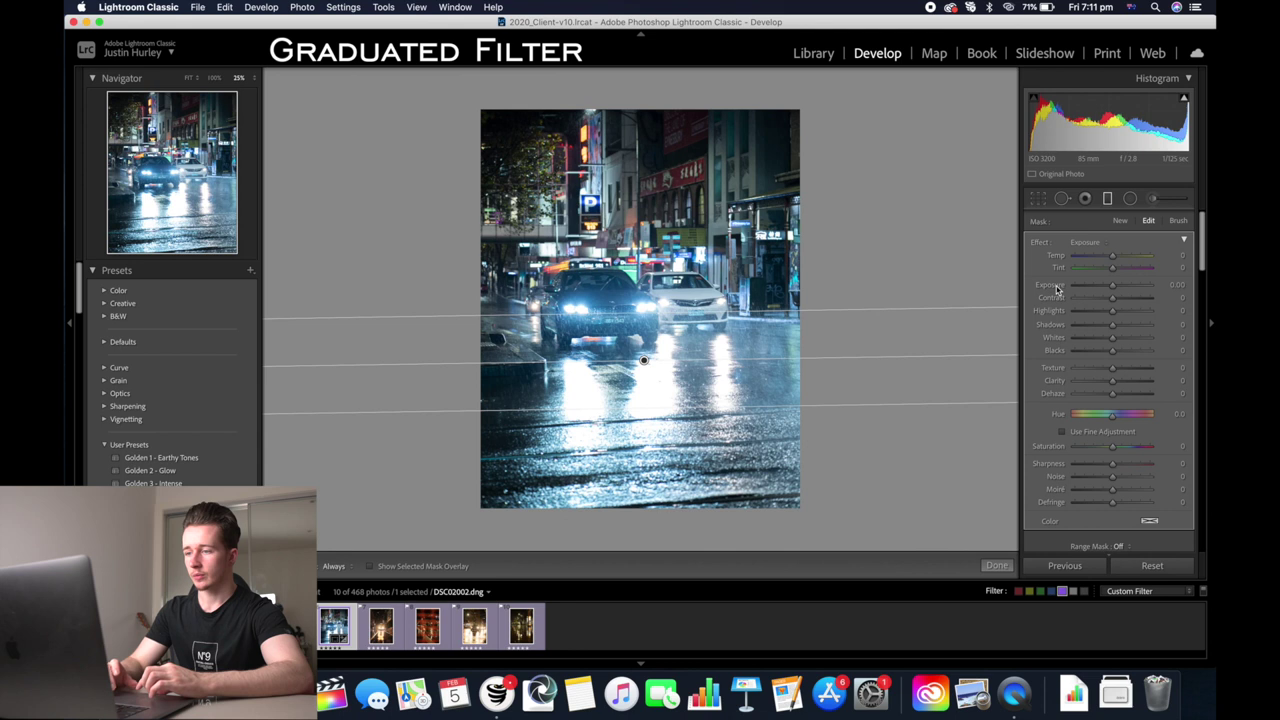
mouse_move(1112, 311)
mouse_down()
mouse_move(1097, 315)
mouse_move(1108, 289)
mouse_up()
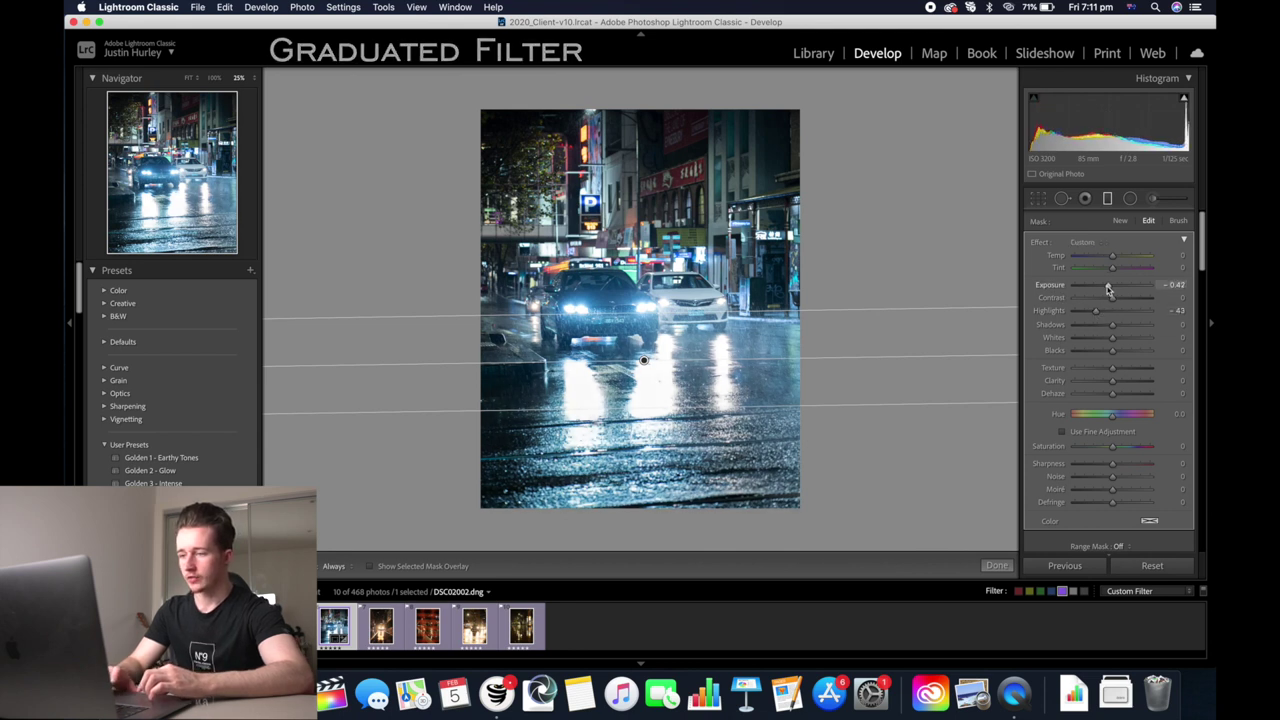
key(m)
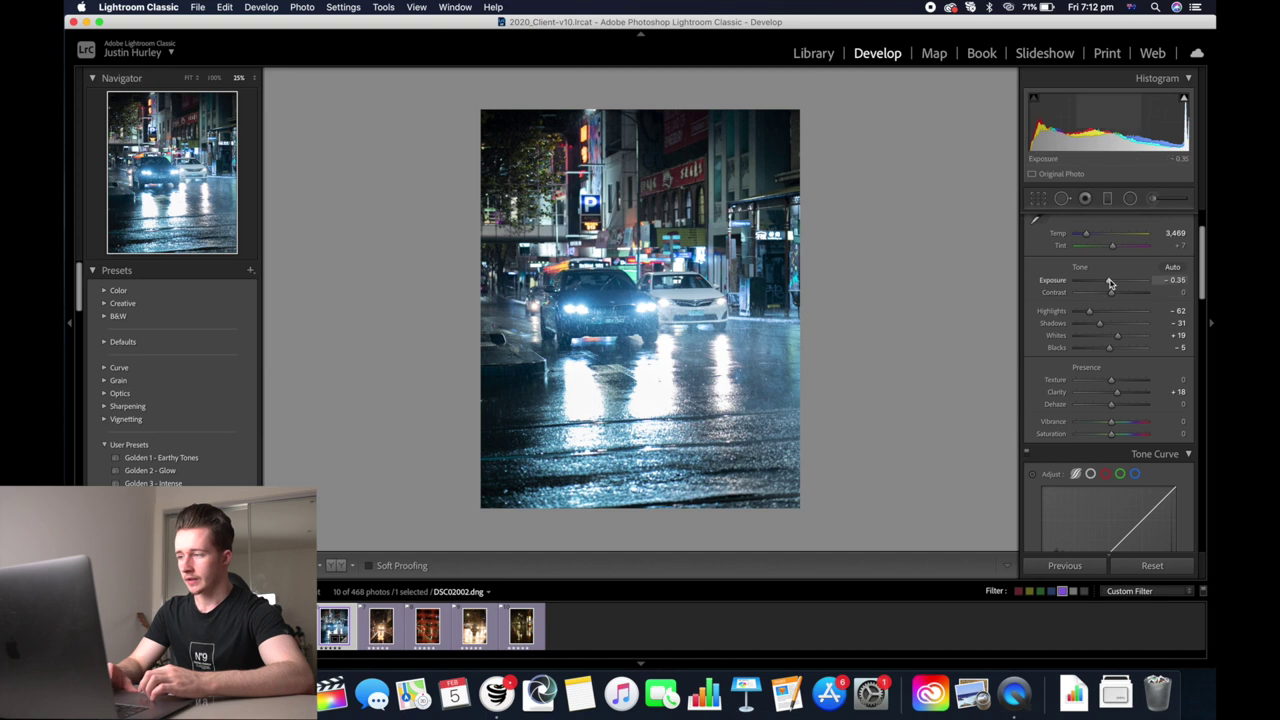
drag(1109, 284, 1110, 285)
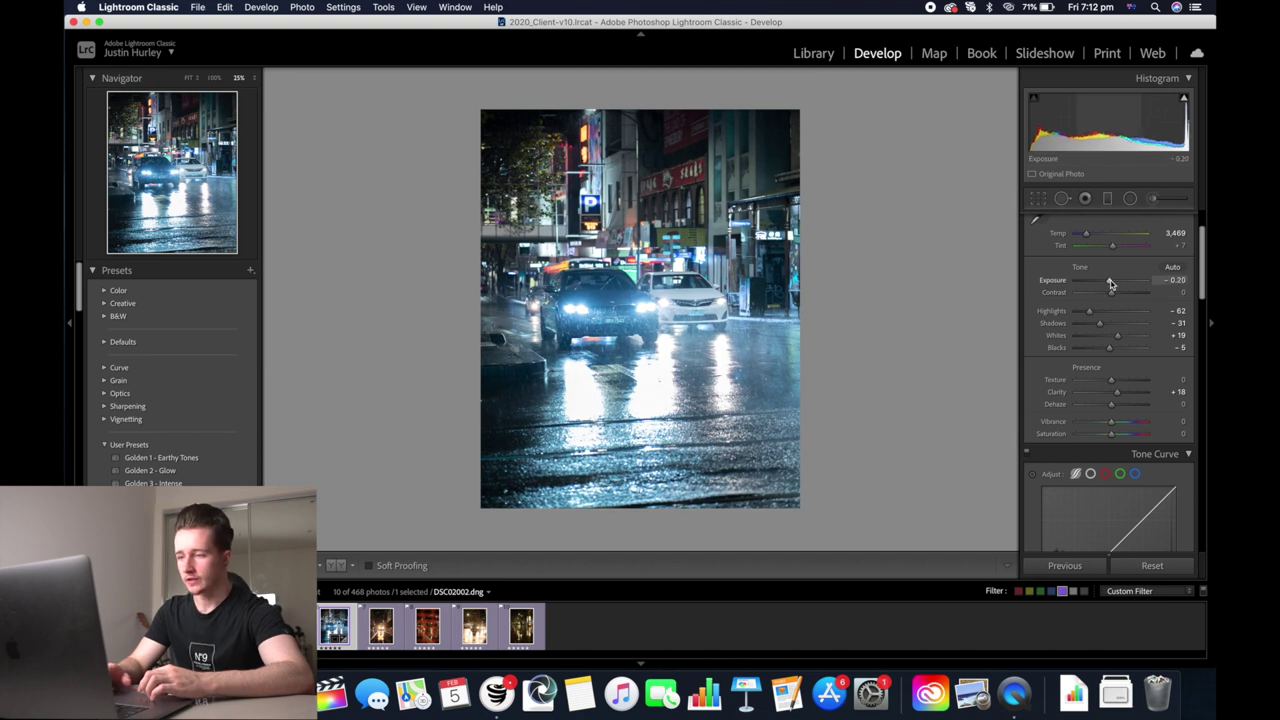
scroll(1100, 300, up, 2)
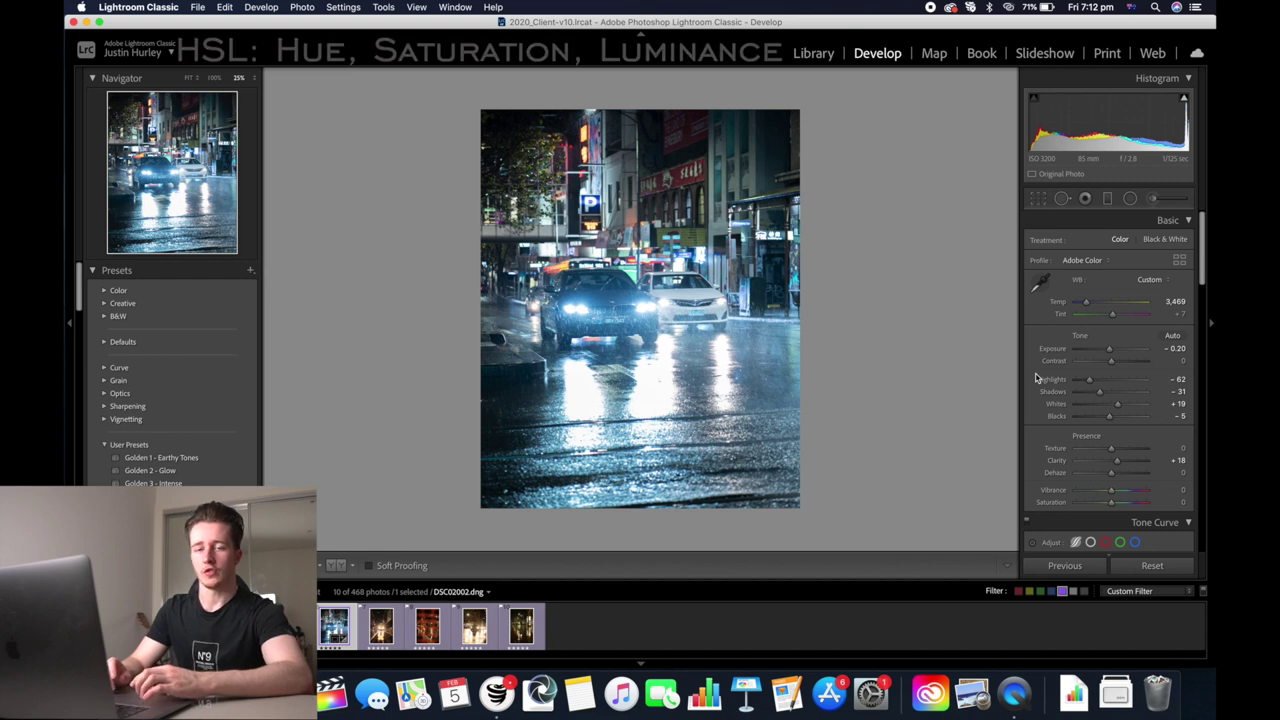
Set the car photo's HSL saturation to -53 for Yellow, -100 for Green and Aqua, and -10 for Blue.
scroll(1036, 377, down, 1)
scroll(1036, 377, down, 10)
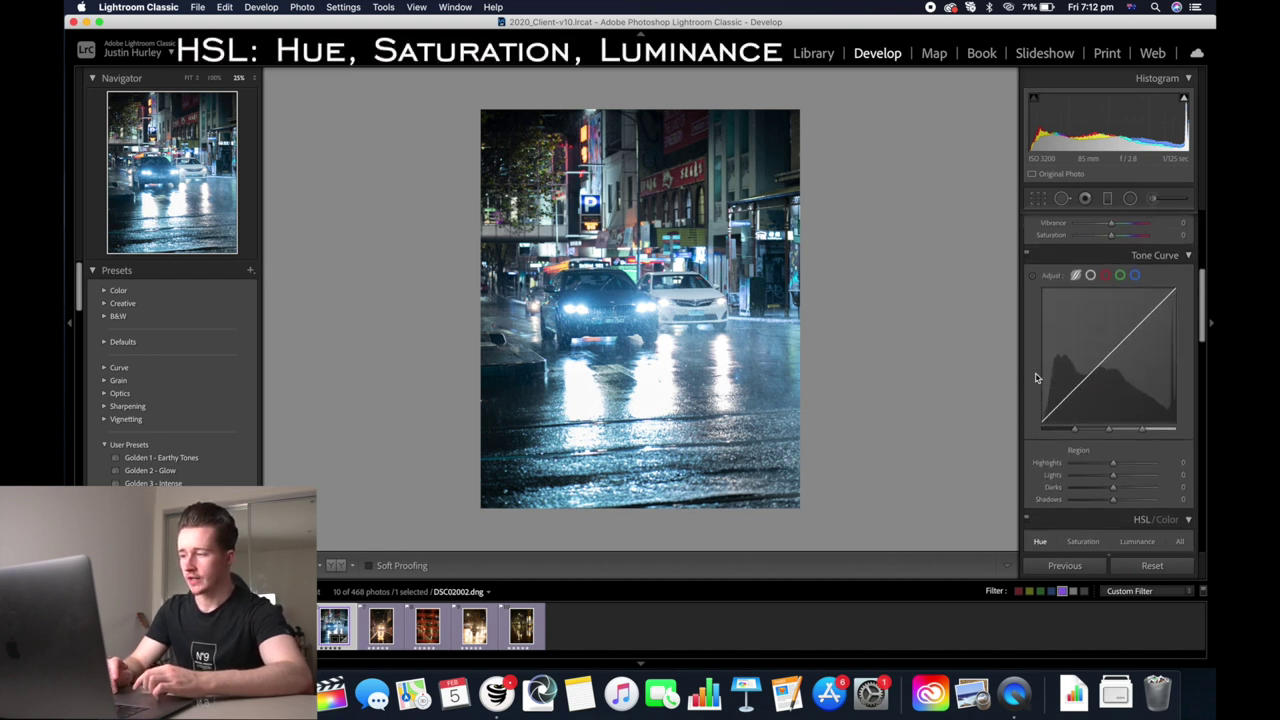
click(1088, 338)
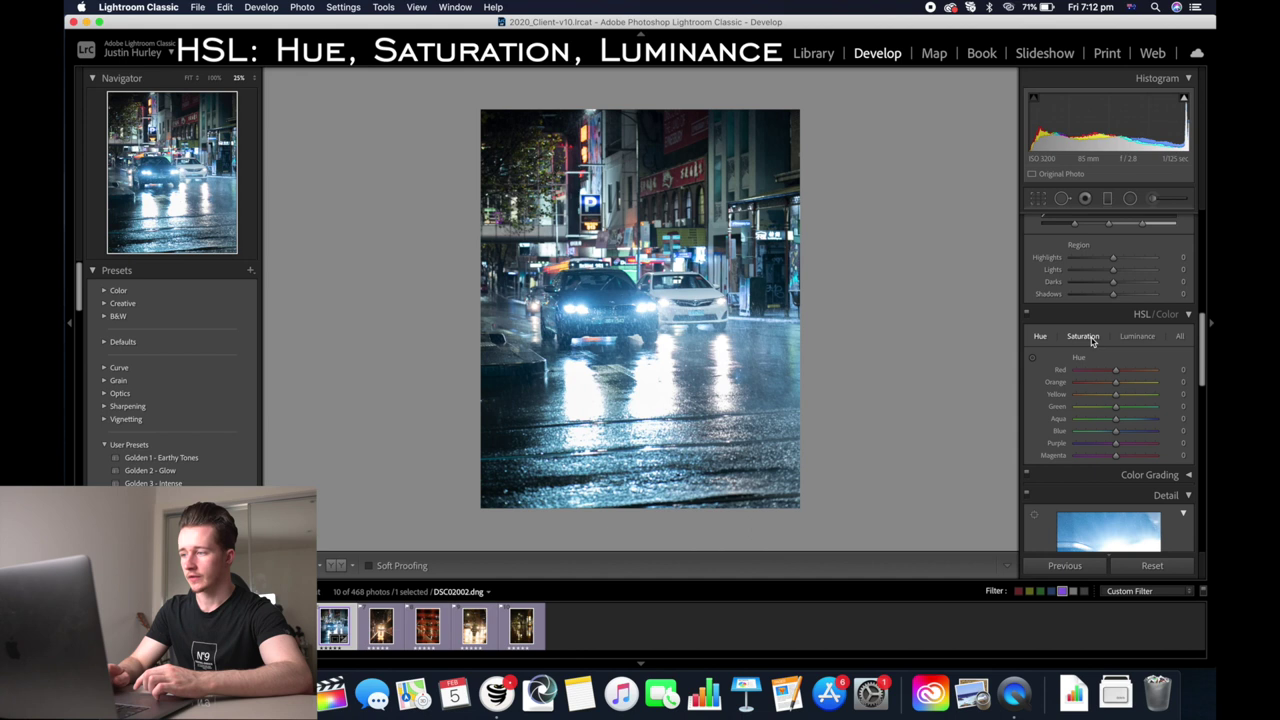
drag(1114, 394, 1112, 435)
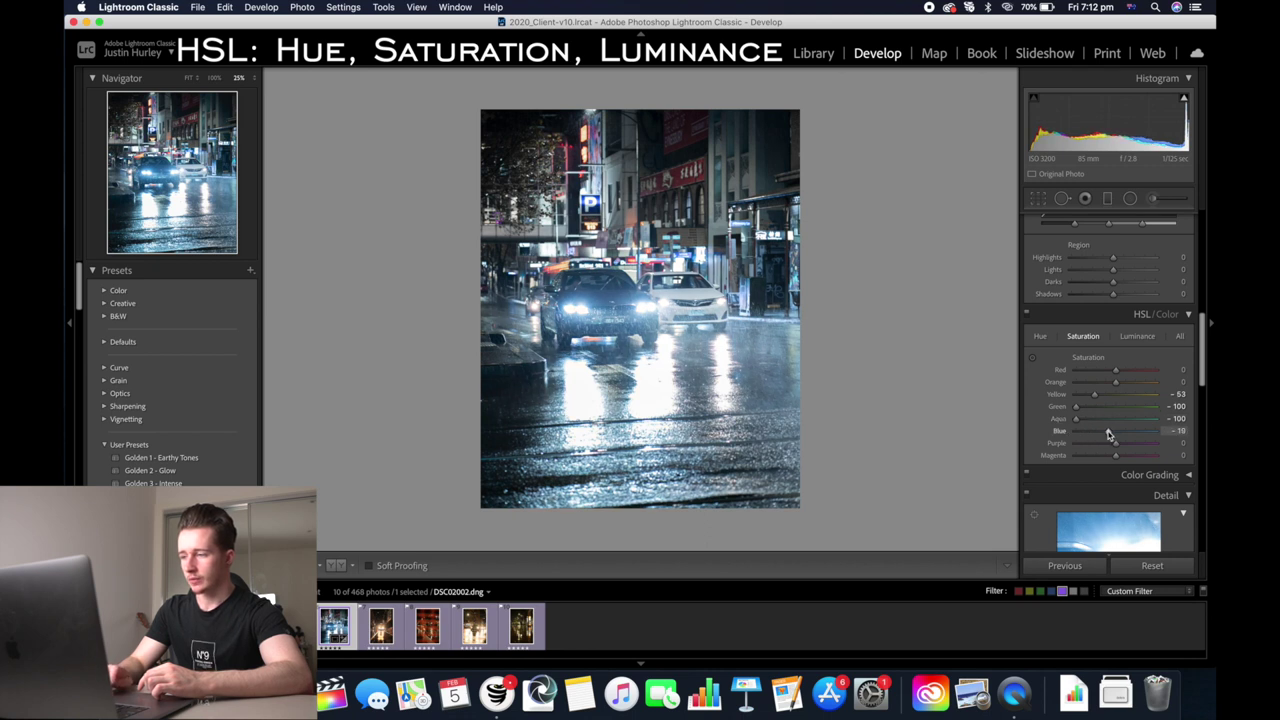
Adjust the HSL luminance of the car photo's blue and aqua tones and bring up the HSL hue settings.
click(1127, 338)
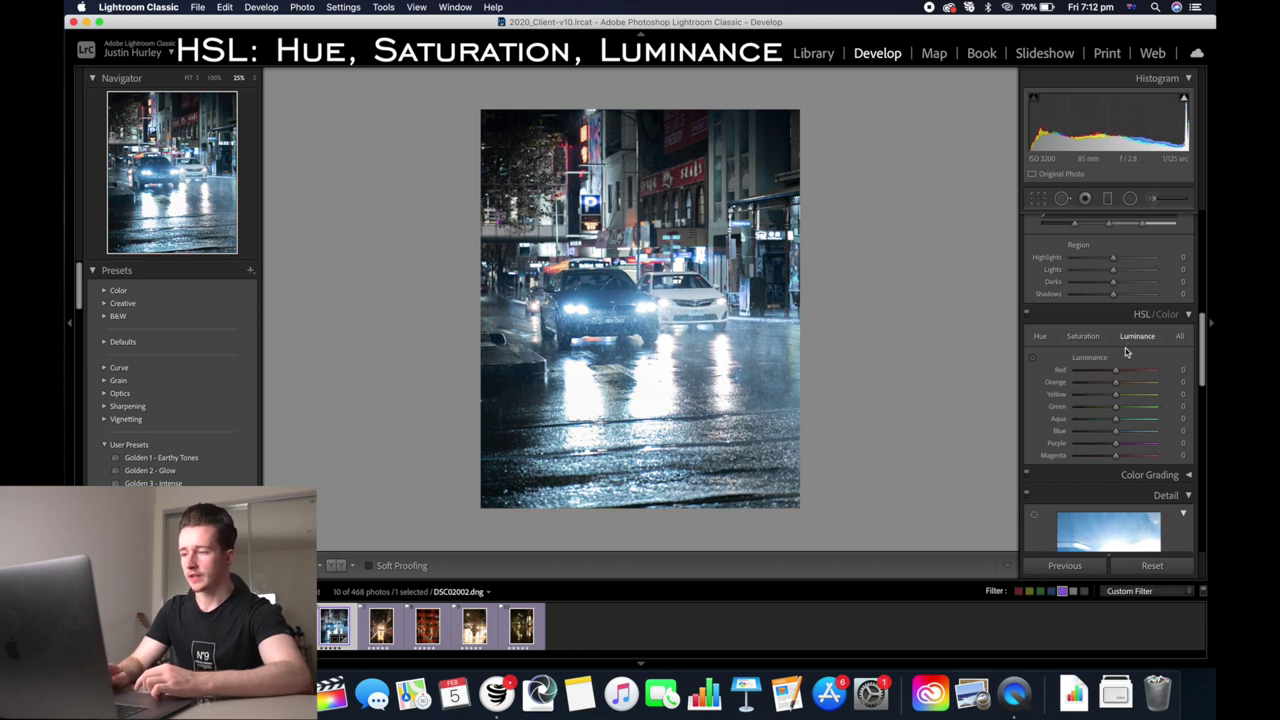
drag(1117, 437, 1122, 426)
click(1082, 337)
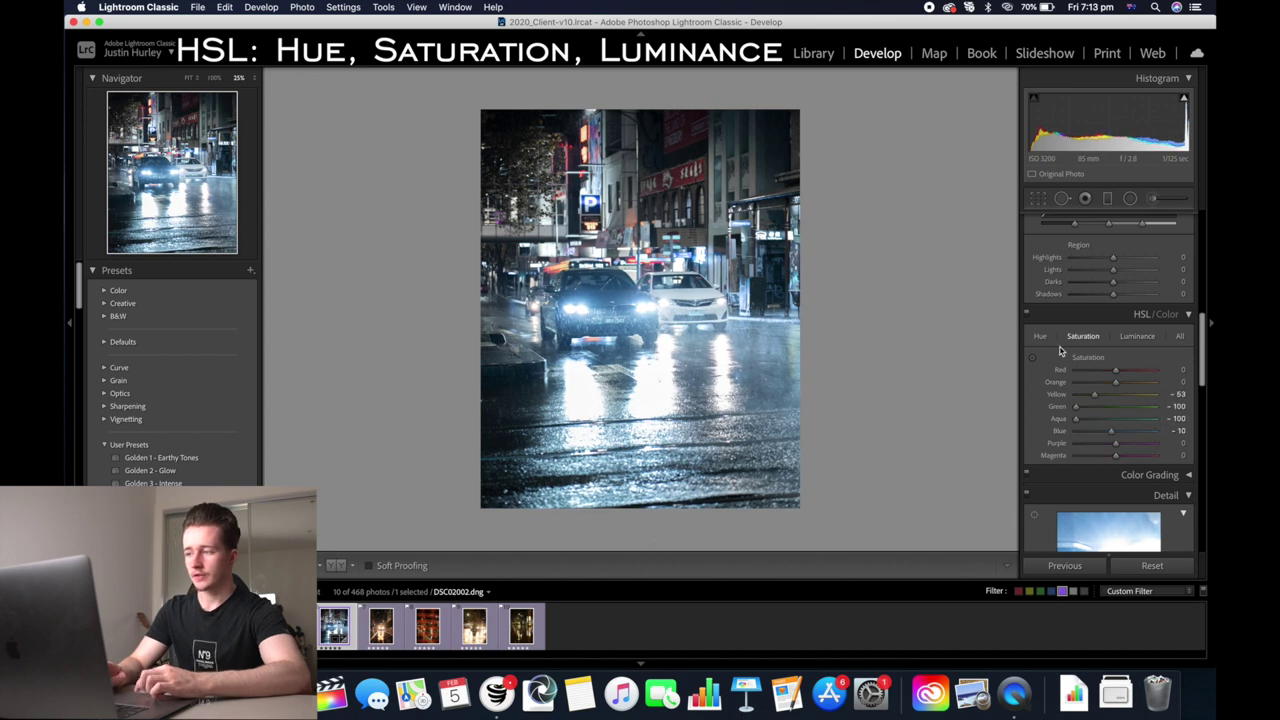
click(1040, 337)
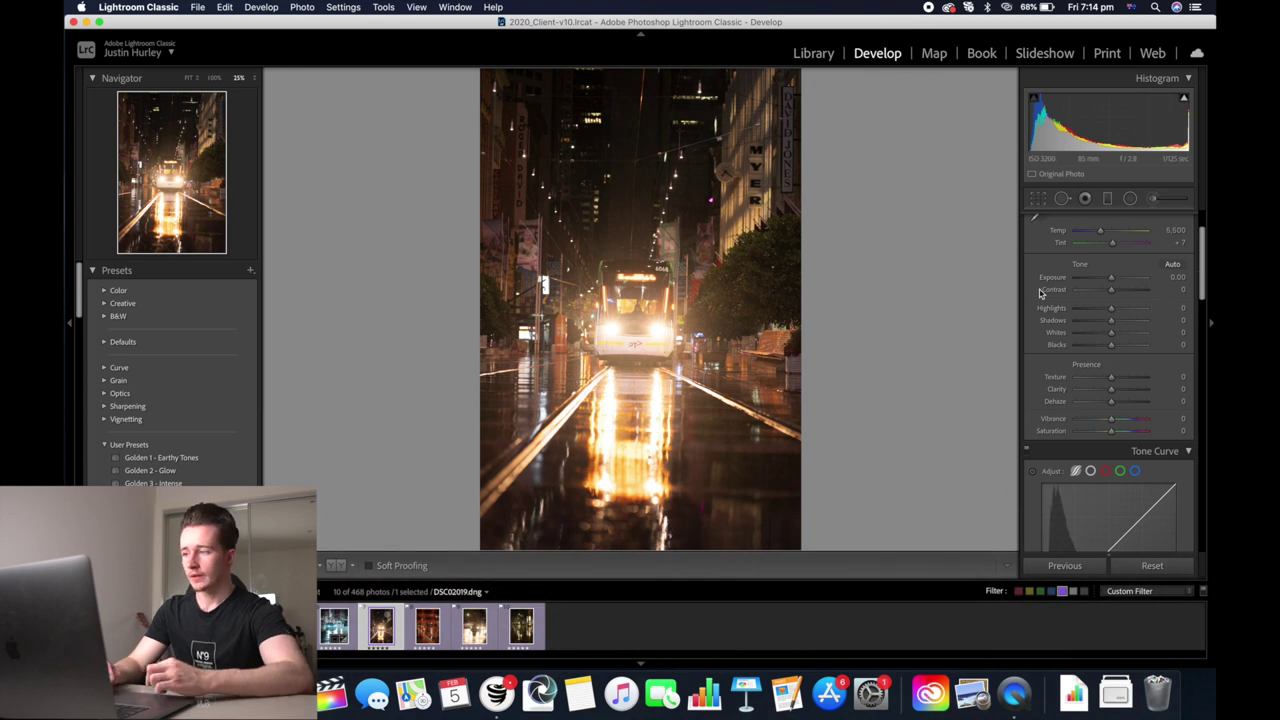
Crop the tram photo to the 4 x 5 / 8 x 10 aspect ratio and straighten it slightly.
click(1038, 199)
click(1146, 242)
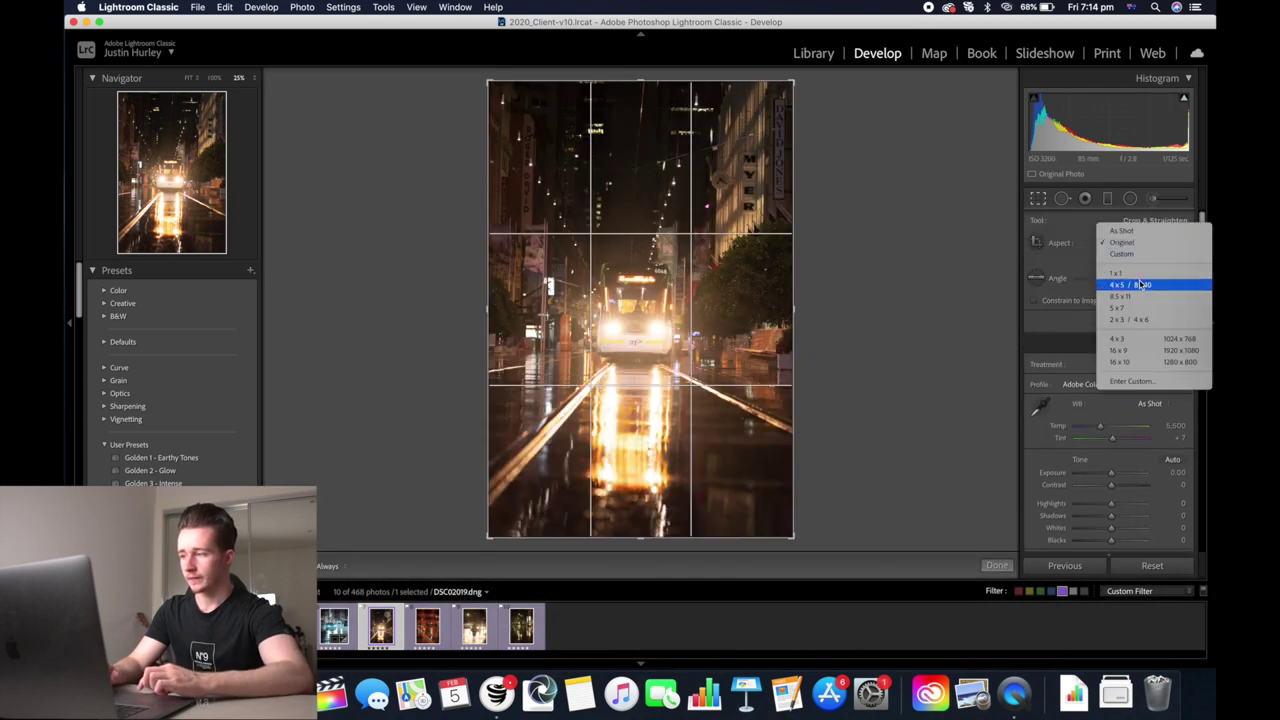
click(1052, 322)
mouse_move(829, 329)
mouse_down()
mouse_move(829, 345)
mouse_move(829, 333)
mouse_up()
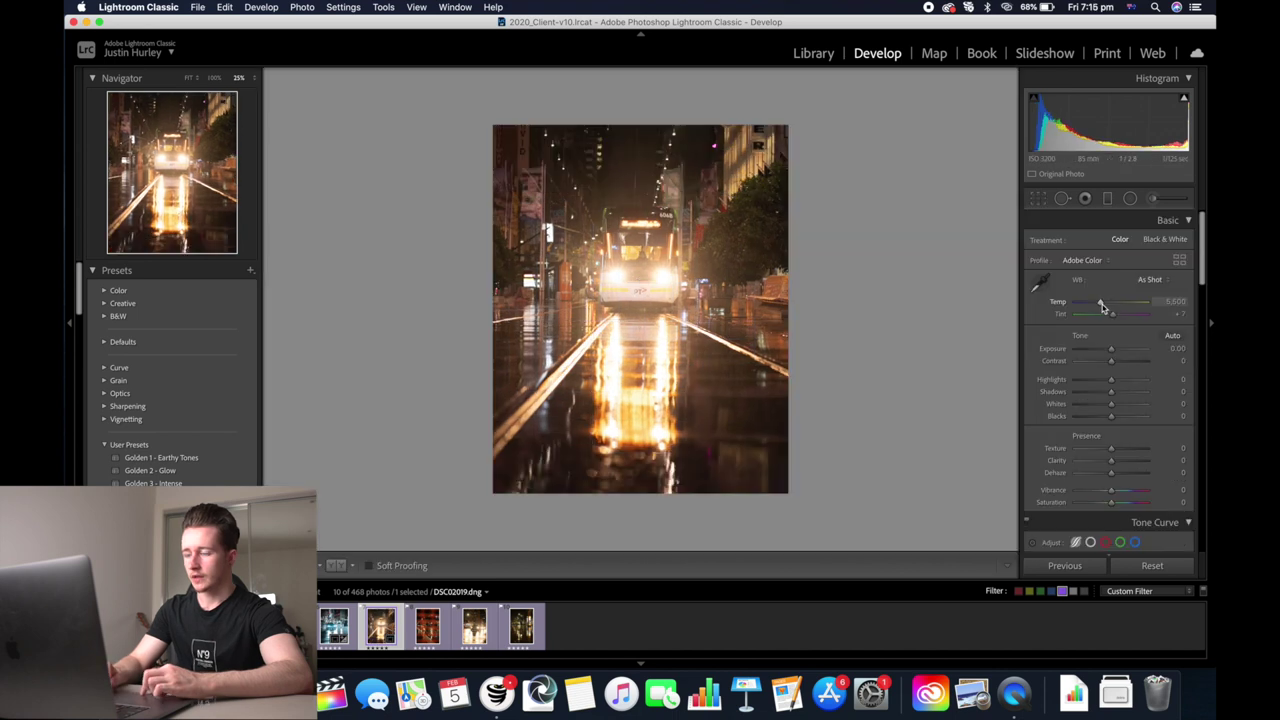
Set the tram photo's Temp to 3,692, Tint +4, Exposure +0.30, Contrast +12, Highlights -63, Shadows -14, Whites +15 and Blacks +19.
drag(1101, 306, 1087, 304)
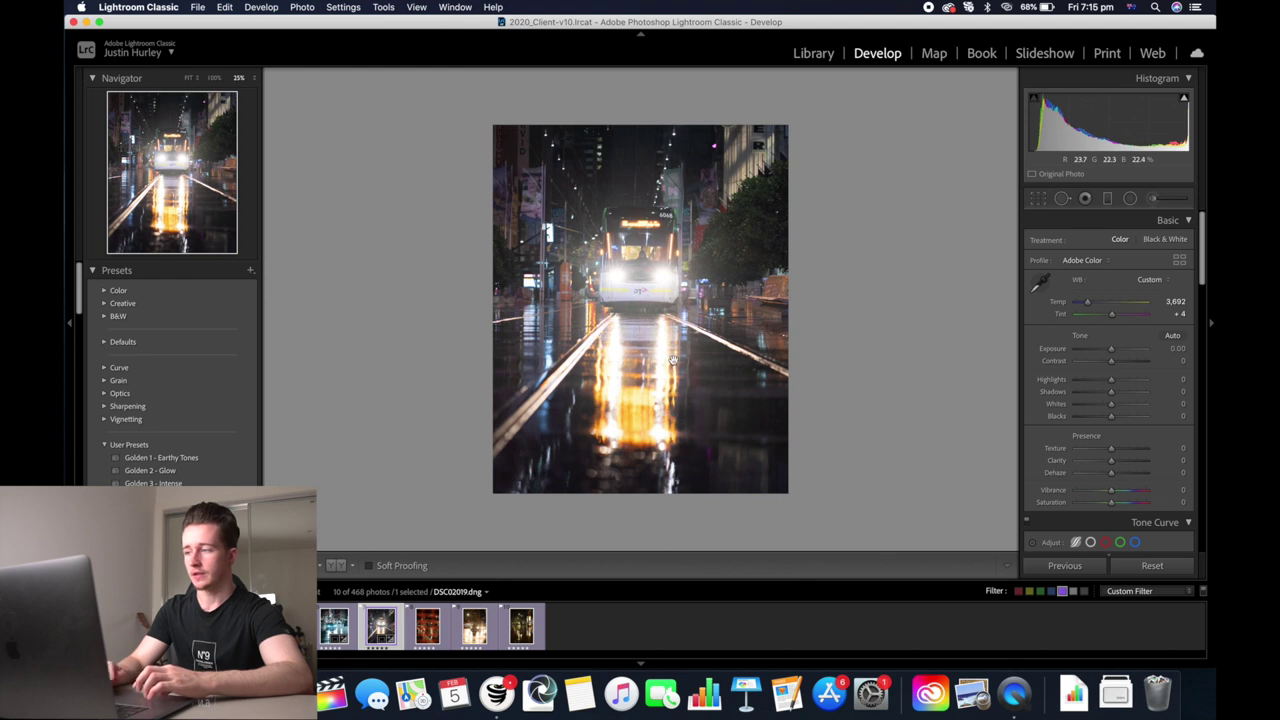
drag(1108, 384, 1118, 408)
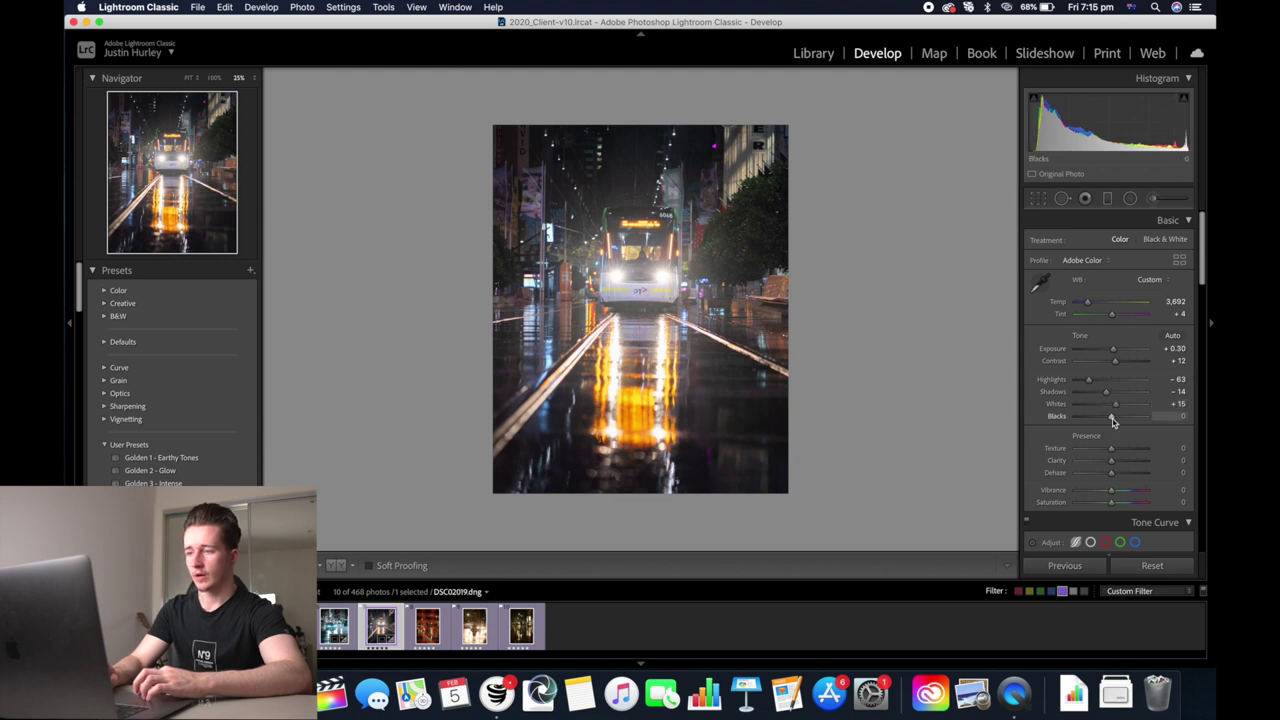
drag(1114, 422, 1120, 423)
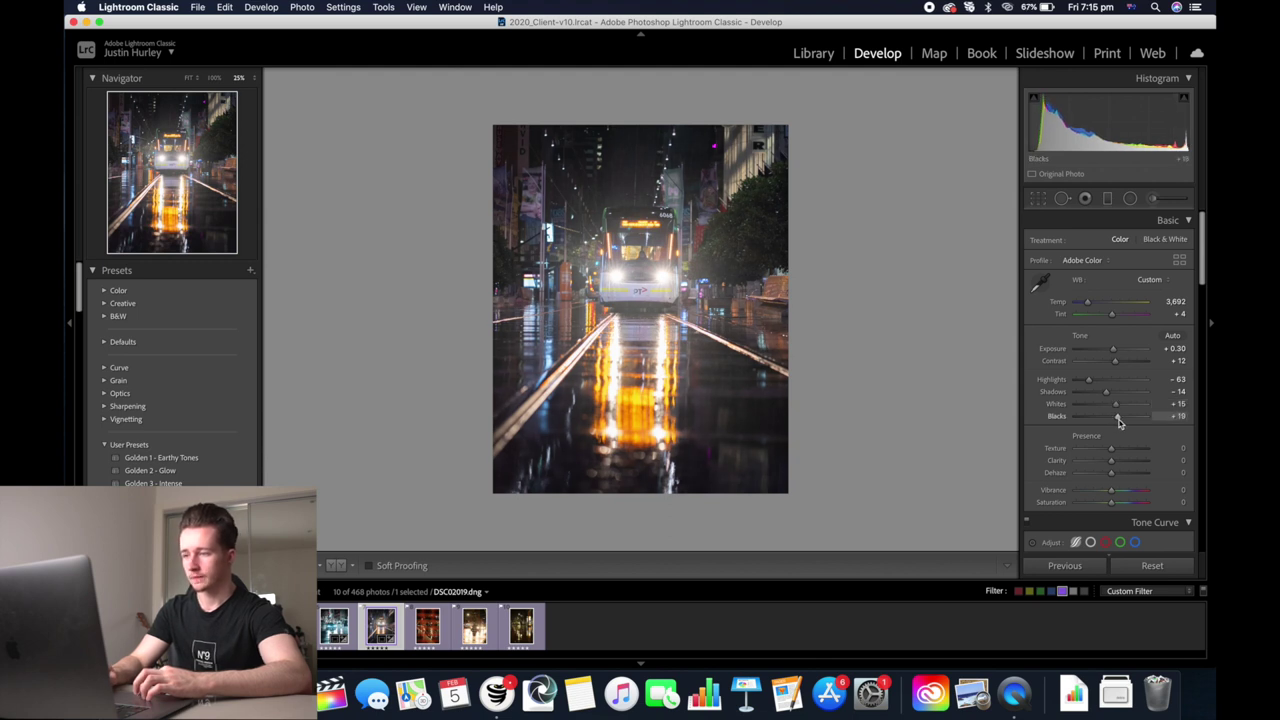
Add a tall inverted radial filter around the tram and its reflection, with Exposure reset to 0, and fit it to the photo's height.
click(1131, 200)
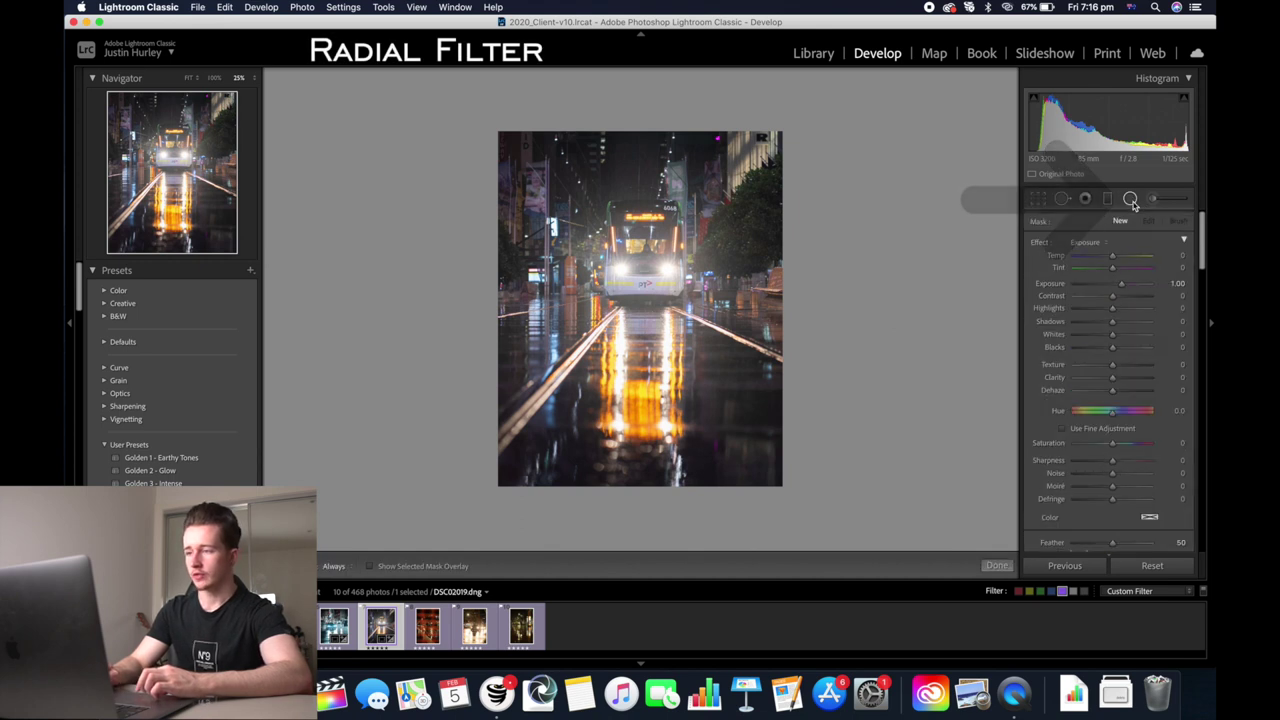
mouse_move(640, 272)
mouse_down()
mouse_move(555, 466)
mouse_move(584, 499)
mouse_up()
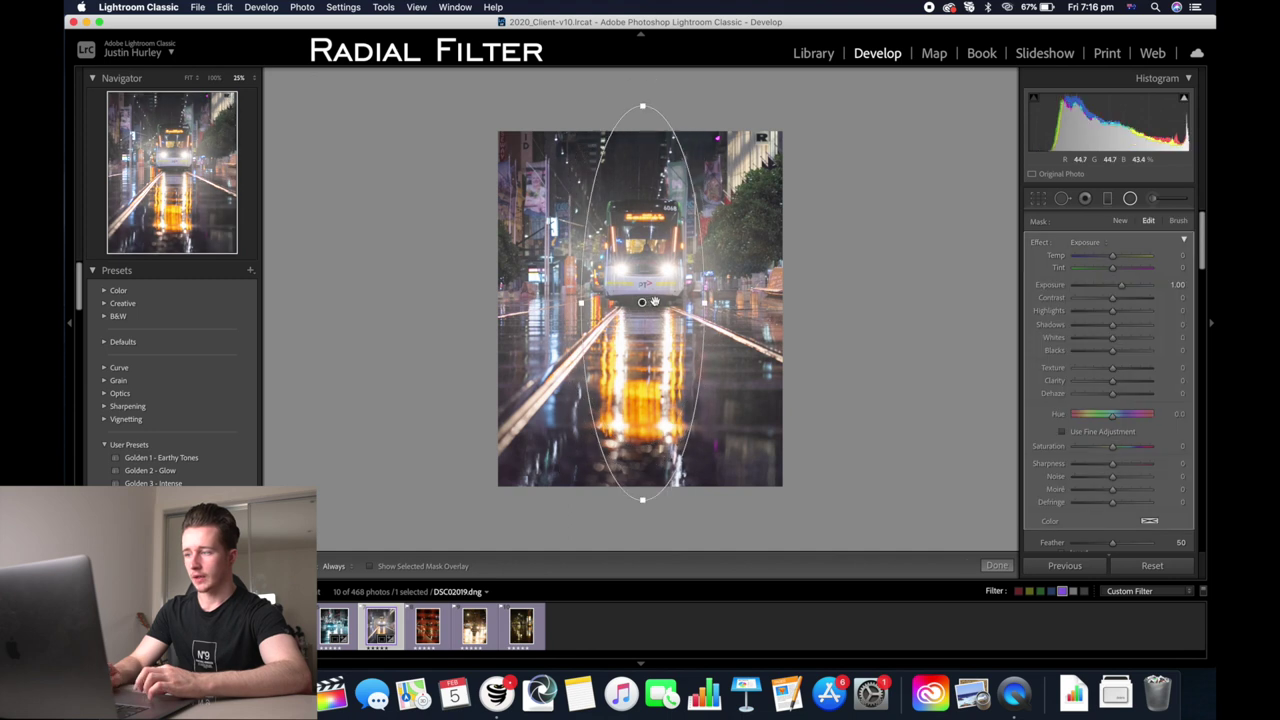
double_click(1057, 288)
scroll(1059, 420, down, 3)
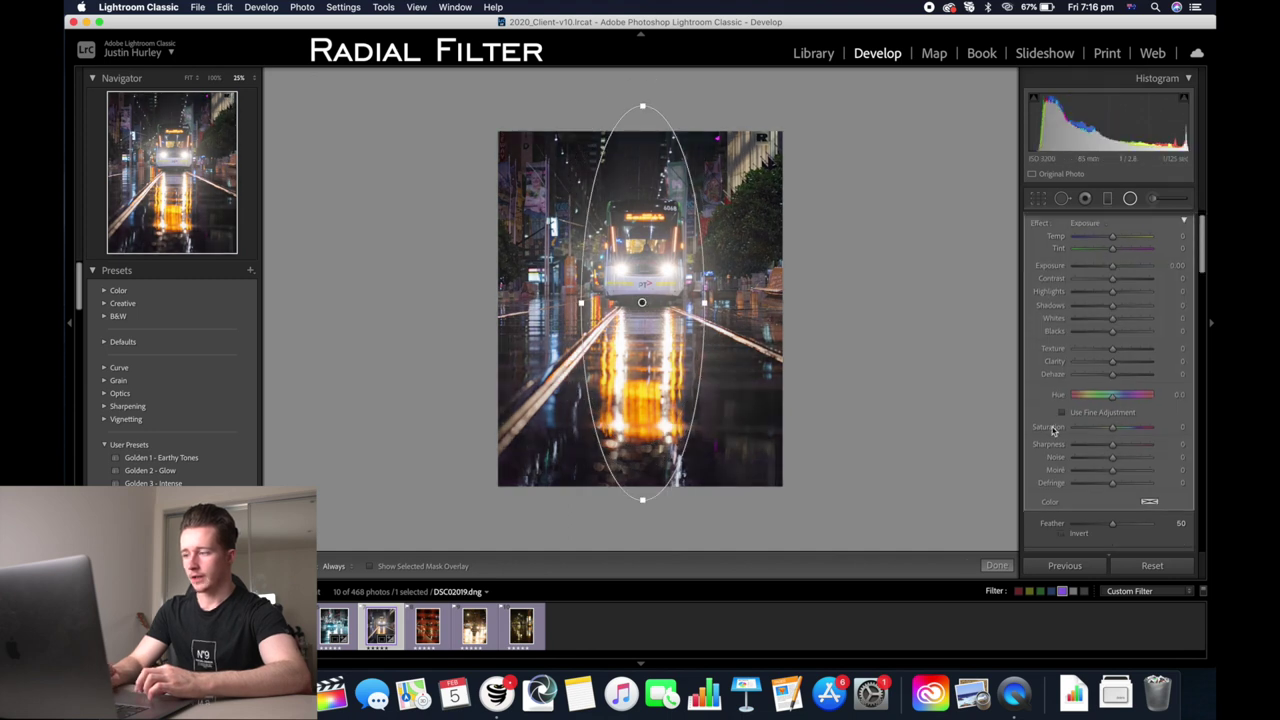
click(1062, 483)
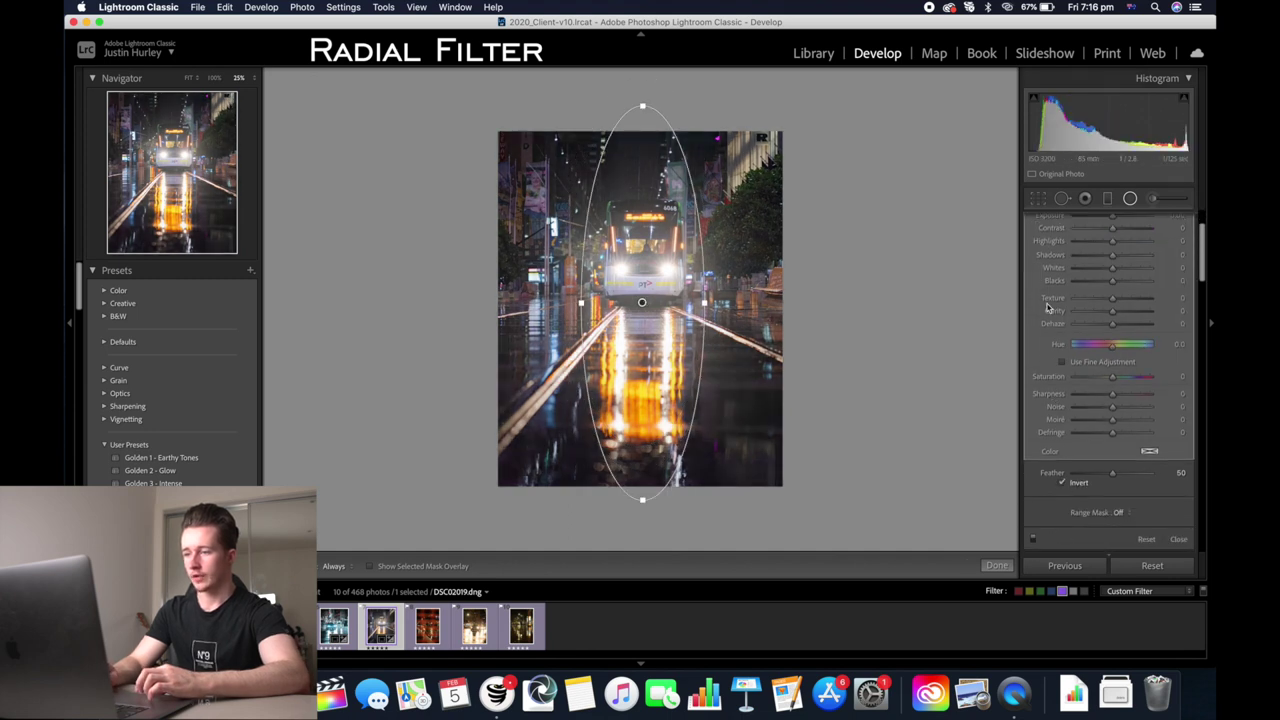
drag(641, 302, 644, 305)
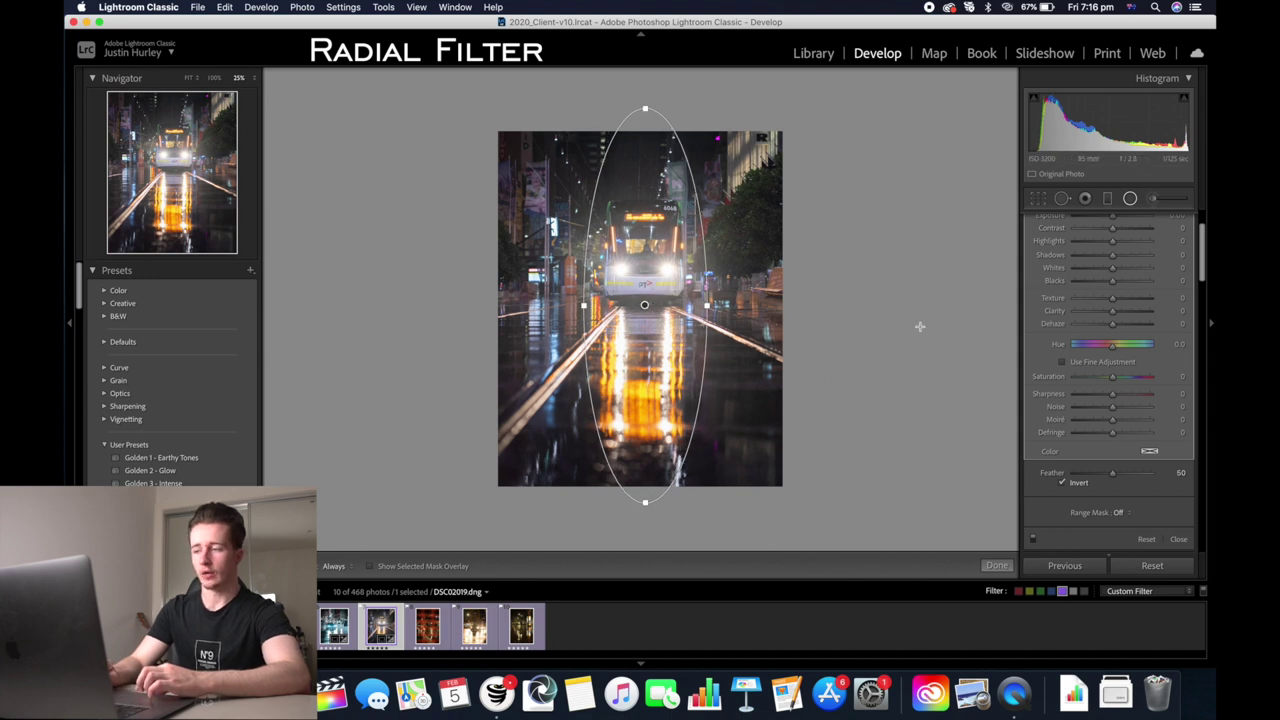
drag(645, 108, 645, 125)
Set the tram radial filter's Clarity to 34, Highlights to -19 and Contrast to 13, and close the filter.
scroll(1110, 385, up, 3)
drag(1112, 385, 1124, 384)
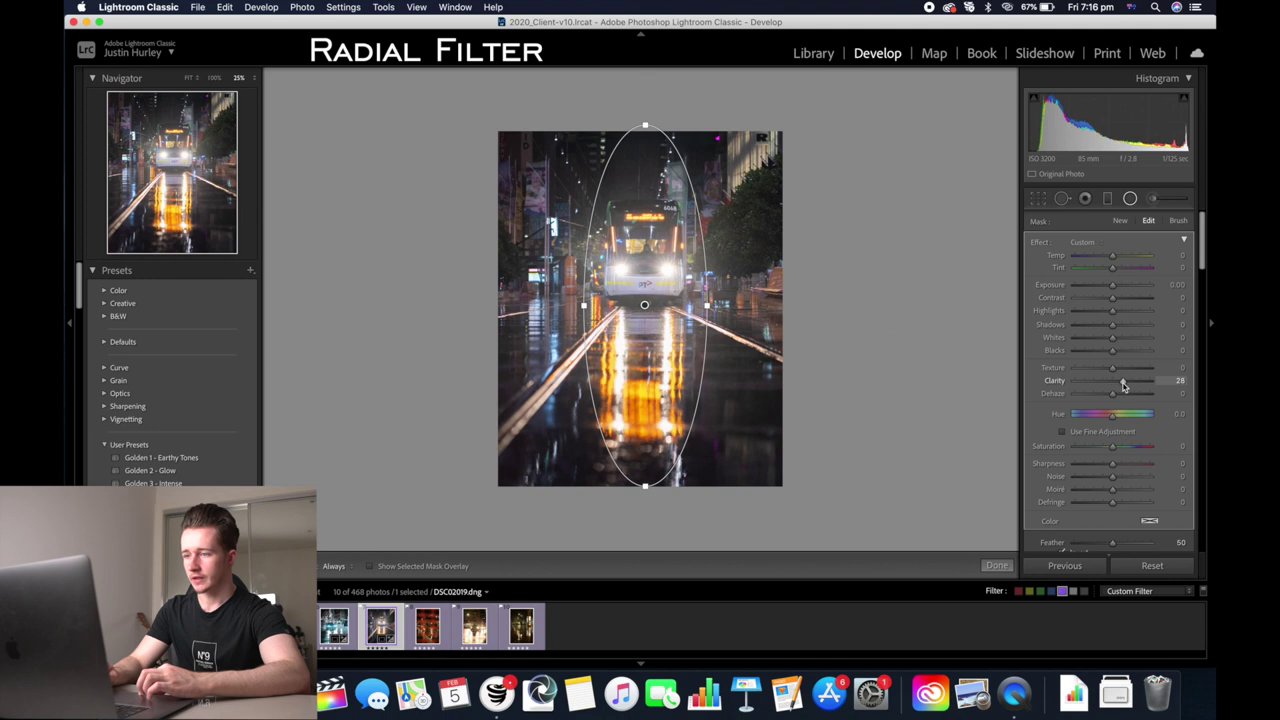
key(super+equal)
drag(1111, 313, 1120, 302)
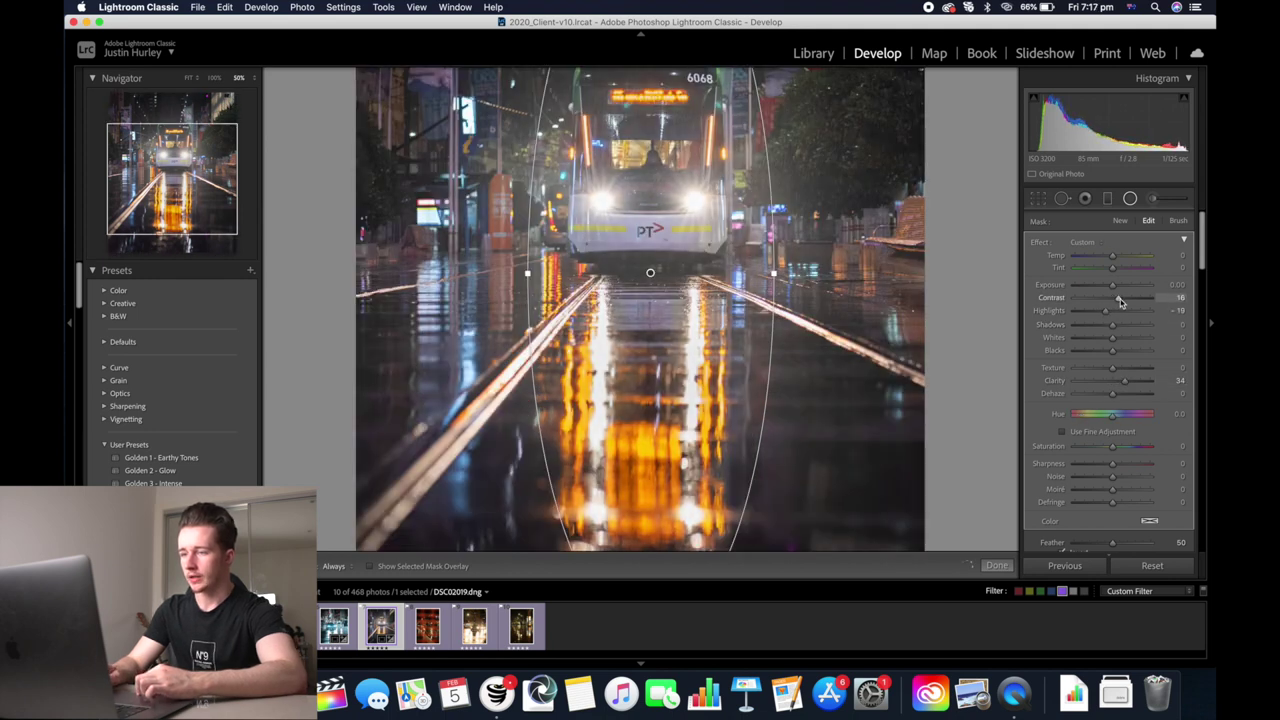
key(super+minus)
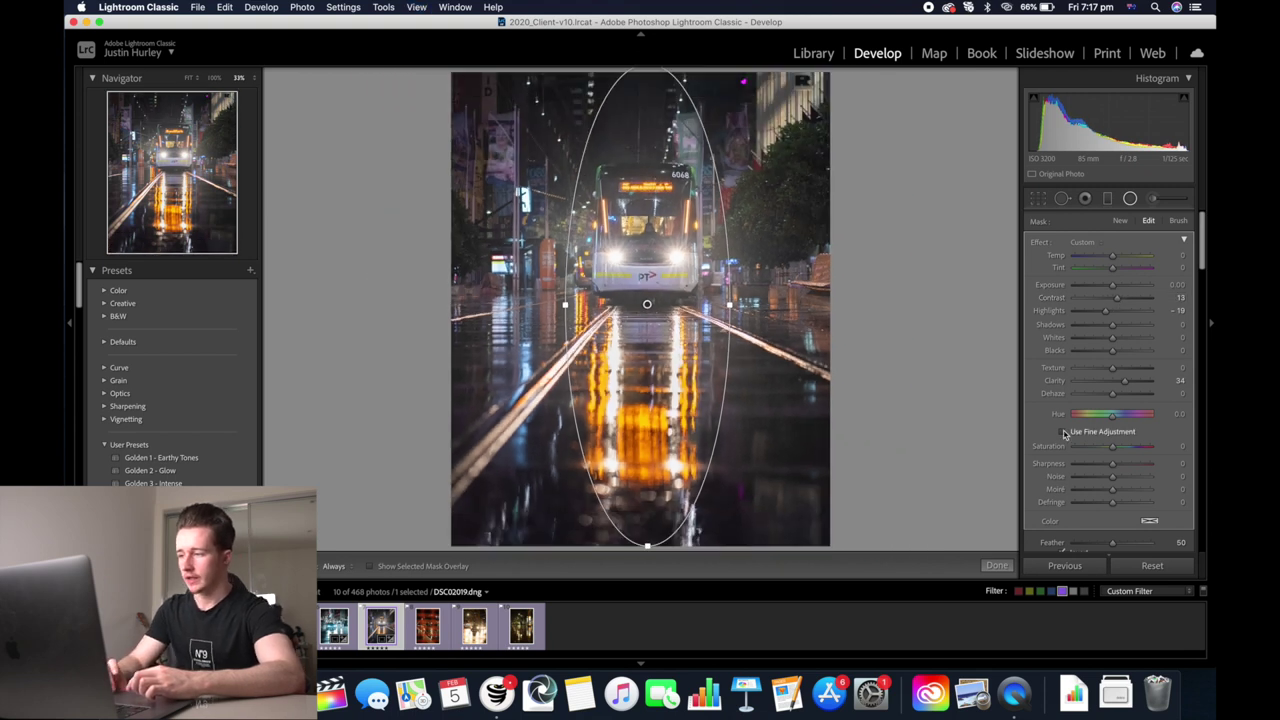
scroll(1165, 470, down, 3)
scroll(1178, 510, down, 1)
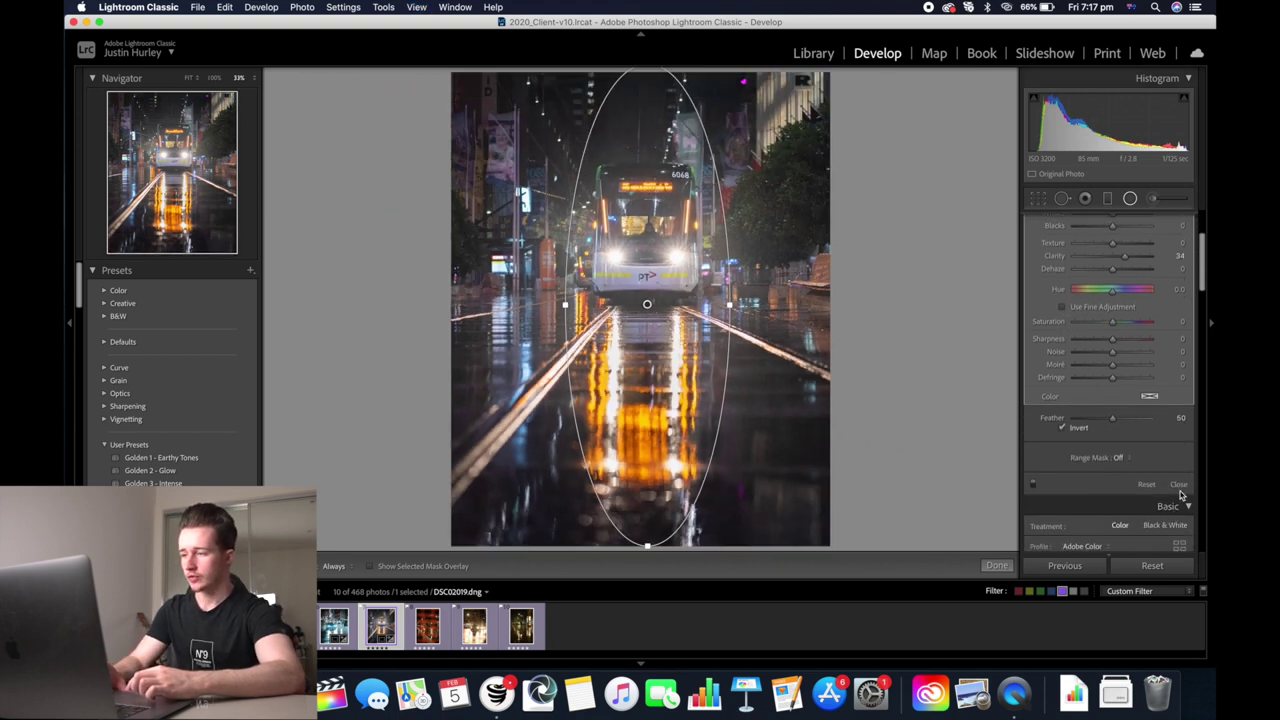
click(1179, 485)
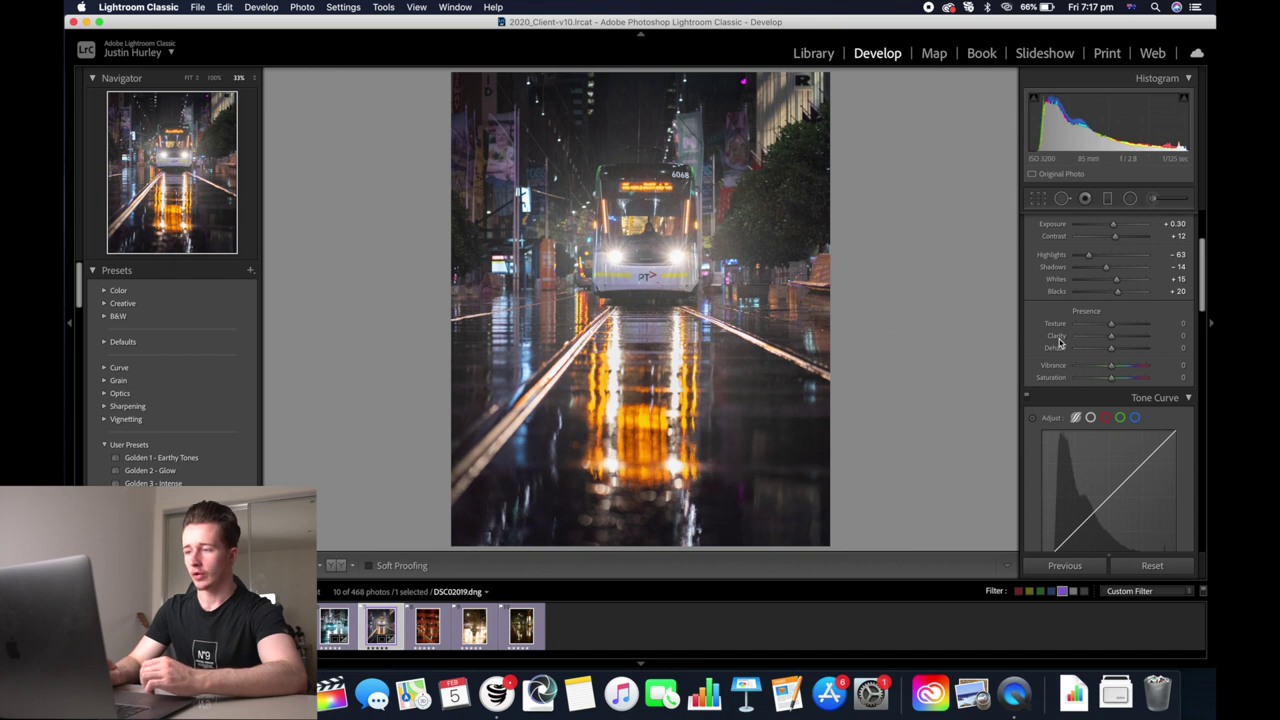
Set the tram photo's HSL hue to -48 for Red, -90 for Orange and -100 for Yellow, and adjust the warm tones' saturation.
scroll(1059, 343, down, 10)
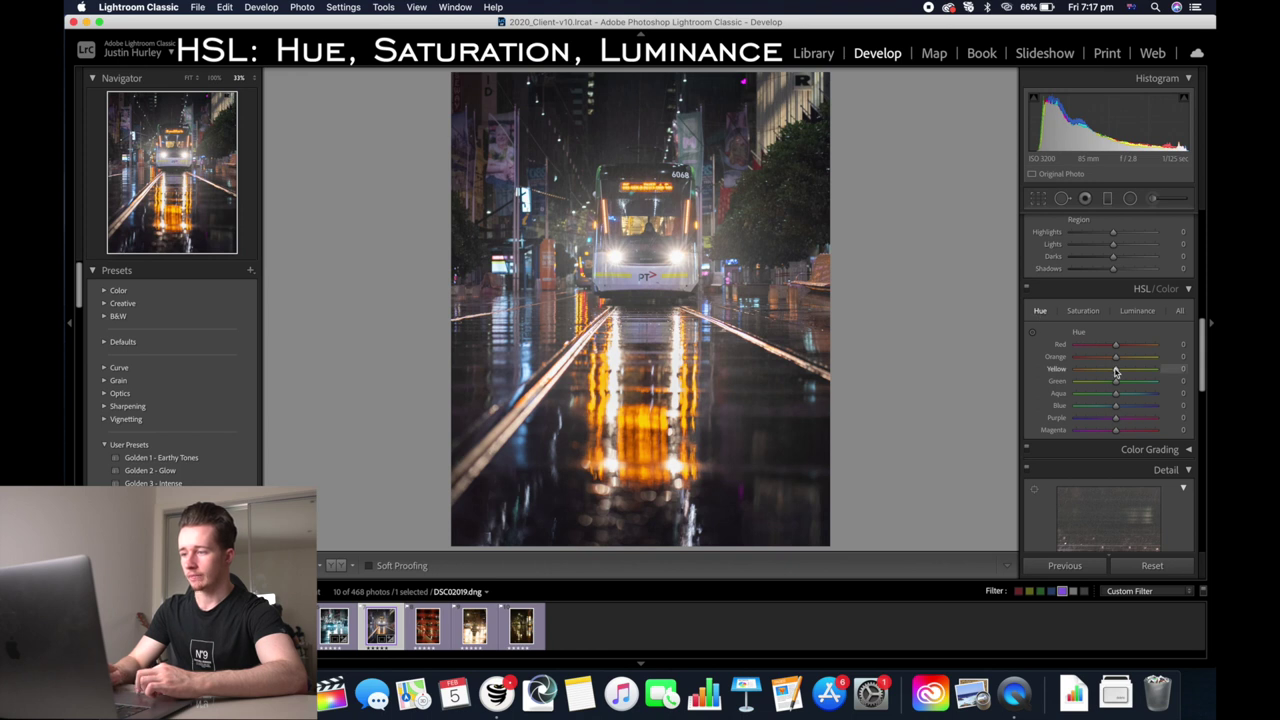
drag(1116, 372, 1105, 348)
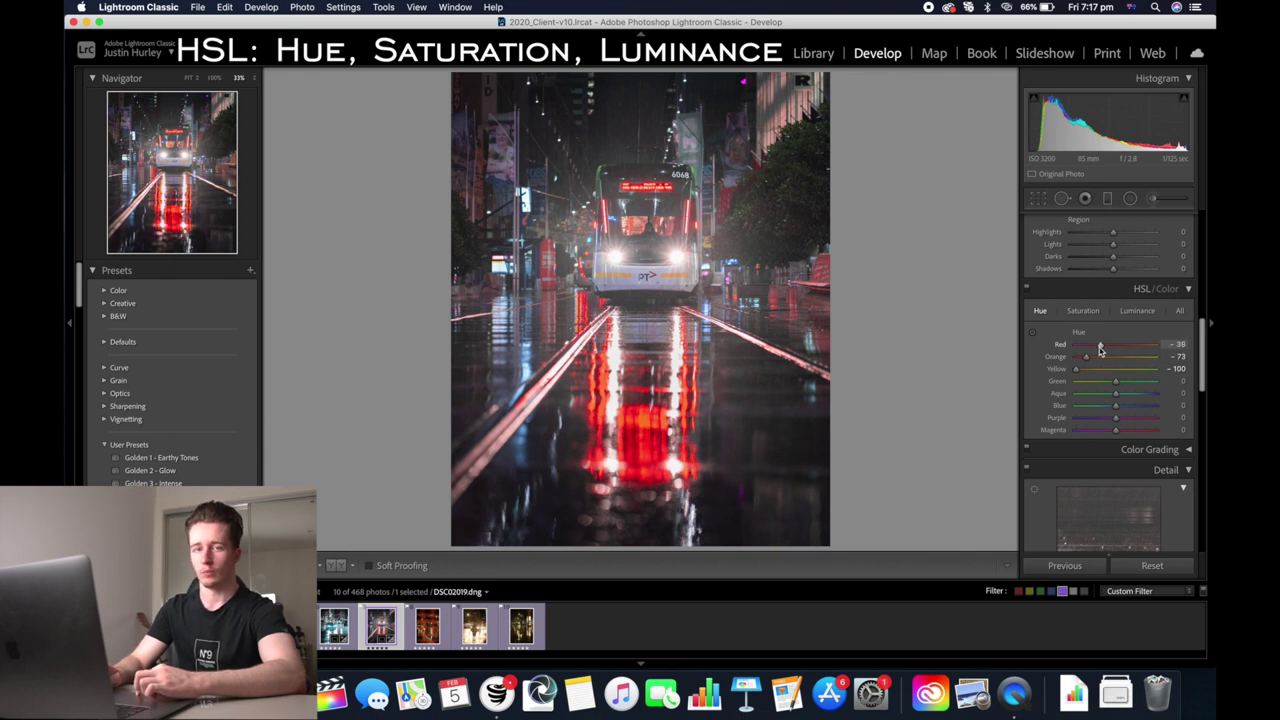
click(1091, 313)
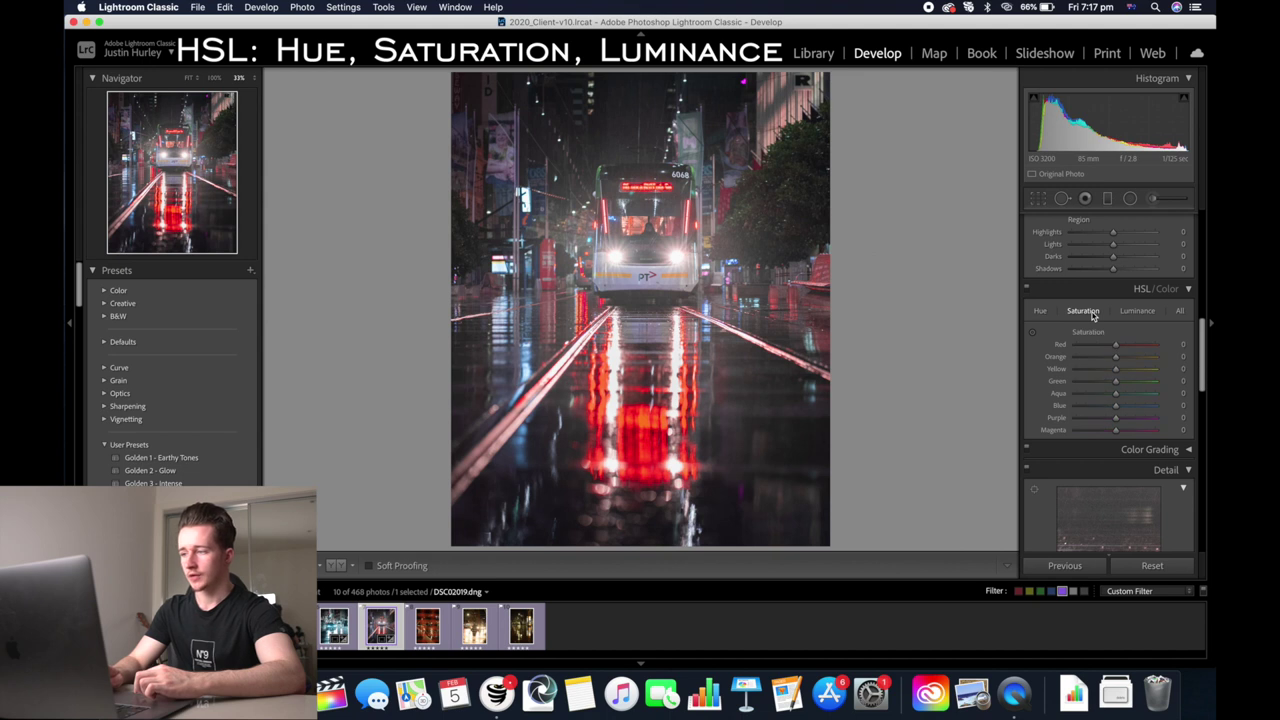
drag(1114, 345, 1122, 371)
click(1134, 311)
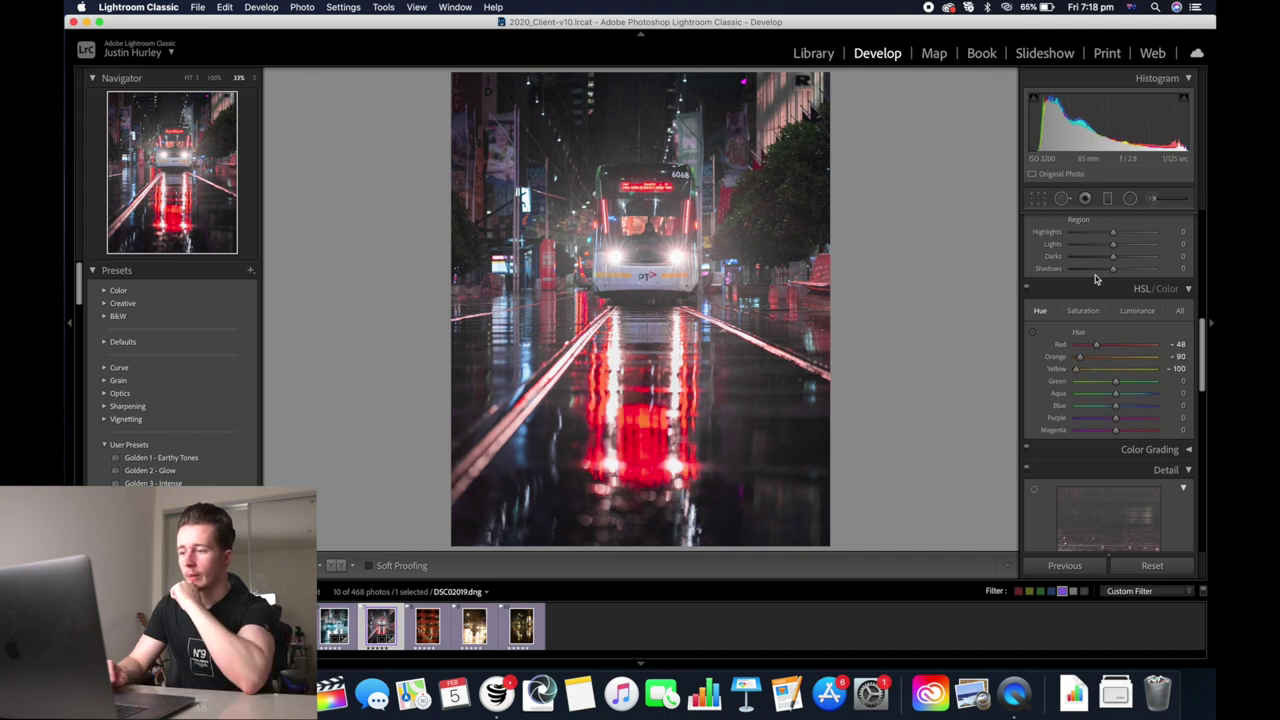
Add a graduated filter over the tram photo's wet road with Exposure 0, Highlights 9 and Clarity 21, and raise the photo's overall Clarity slightly.
scroll(1095, 279, up, 8)
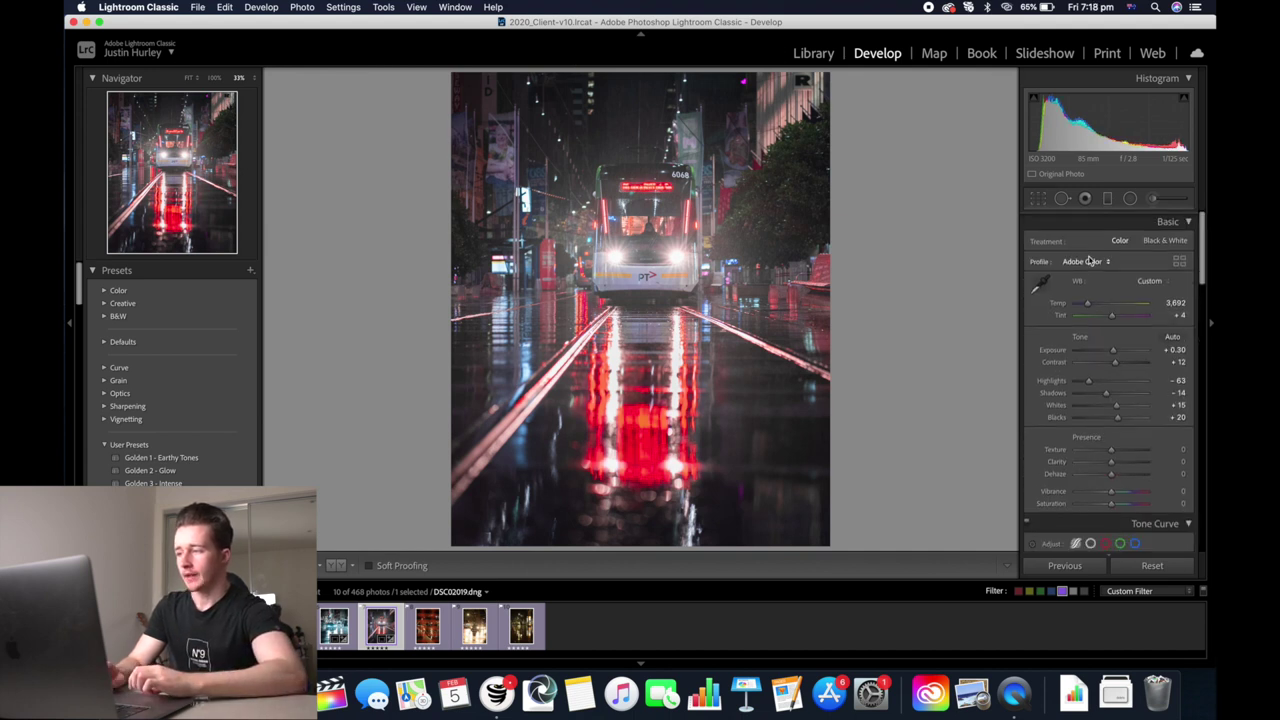
click(1109, 201)
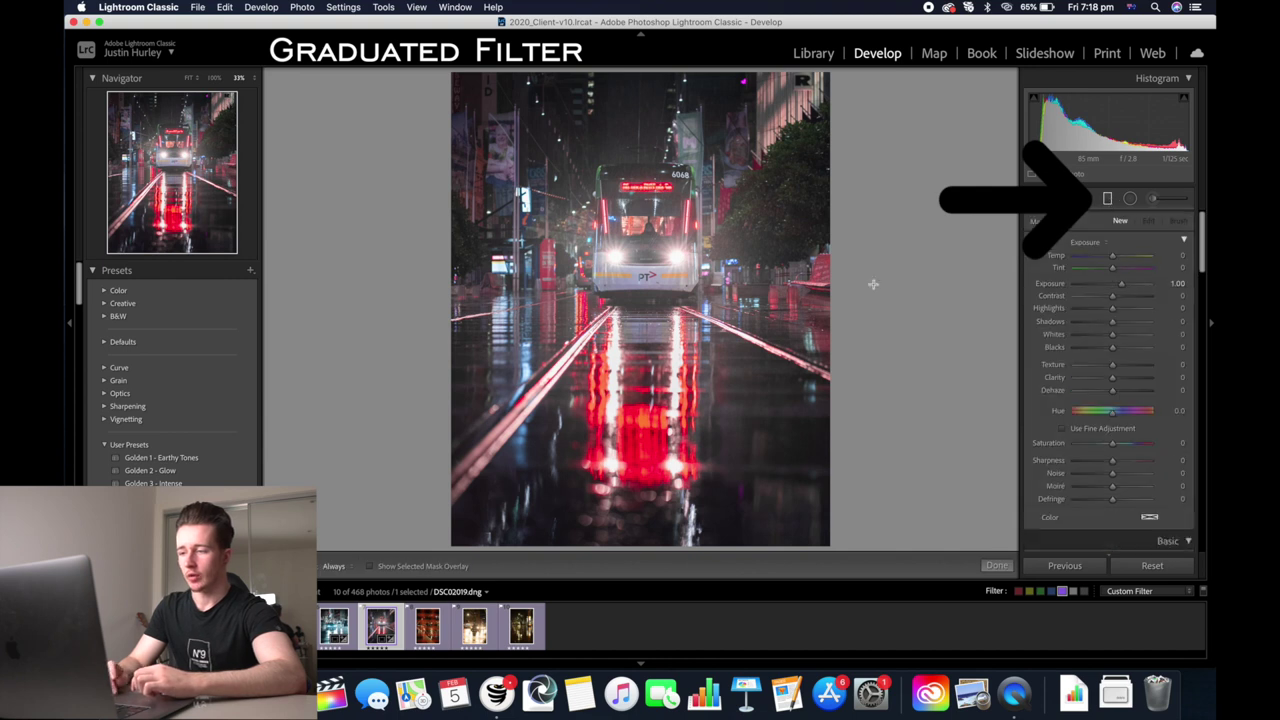
drag(646, 350, 644, 265)
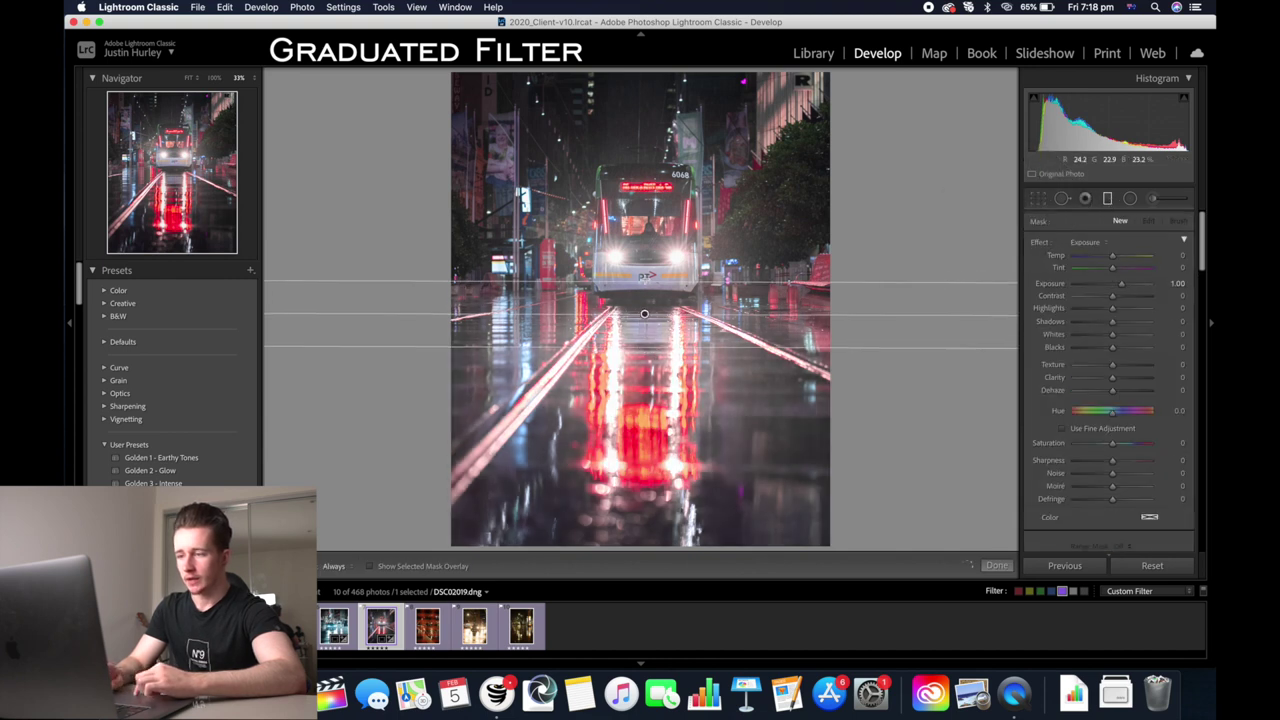
double_click(1050, 284)
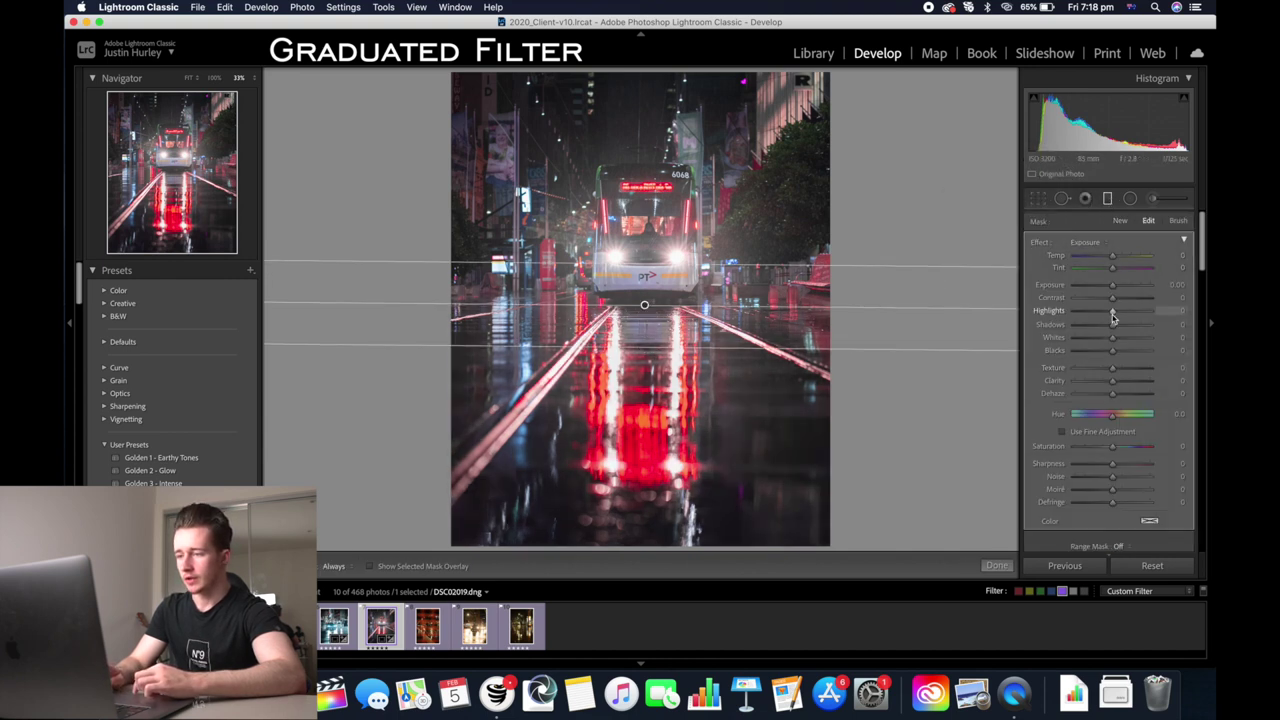
drag(1116, 318, 1117, 318)
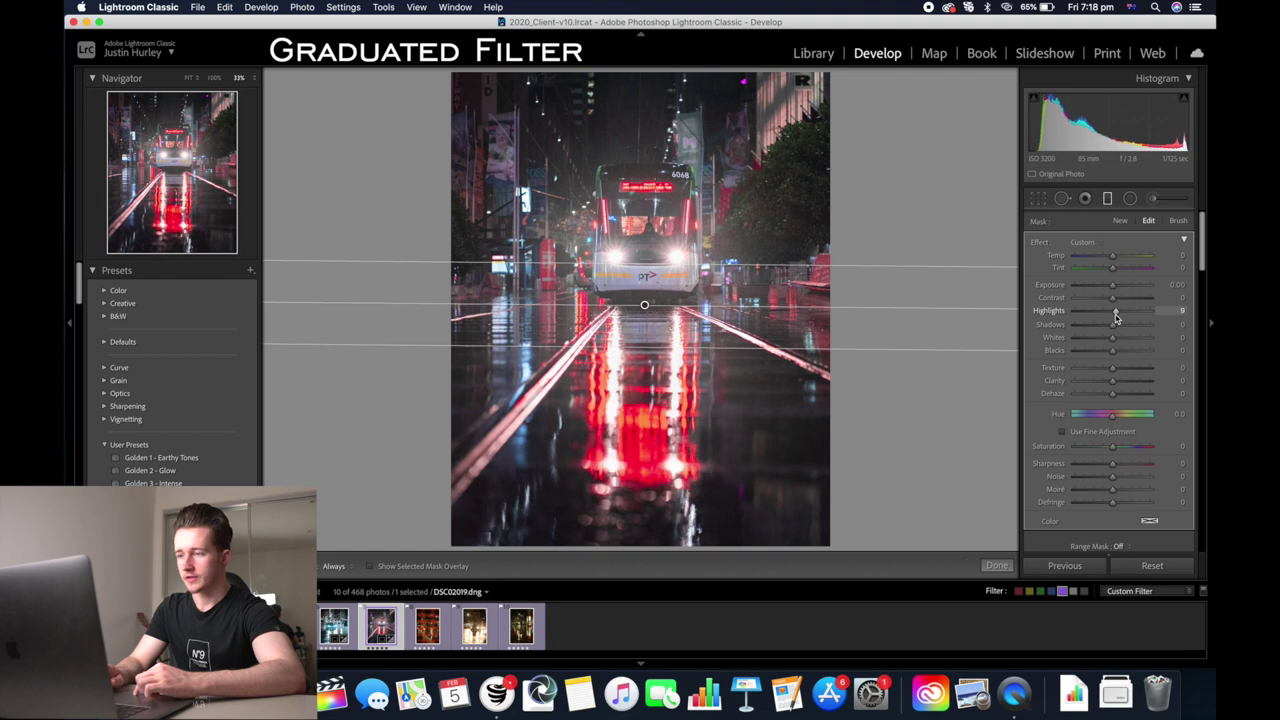
drag(1112, 381, 1121, 381)
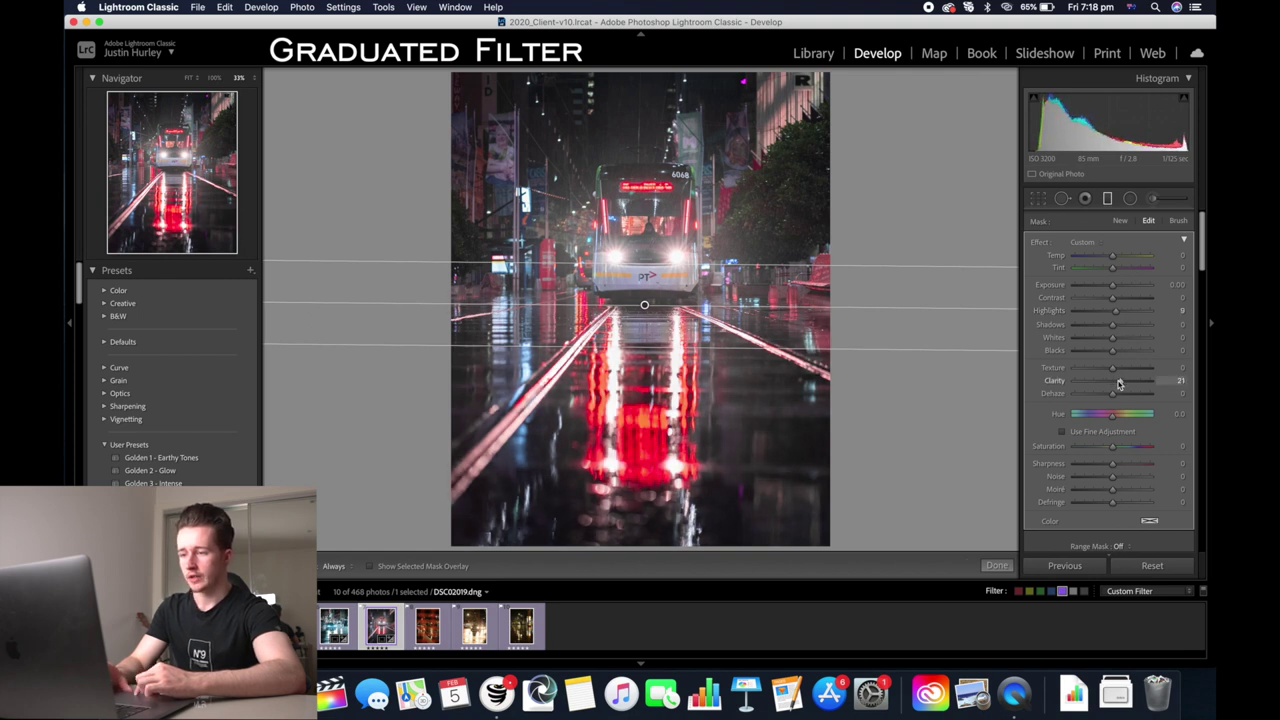
key(m)
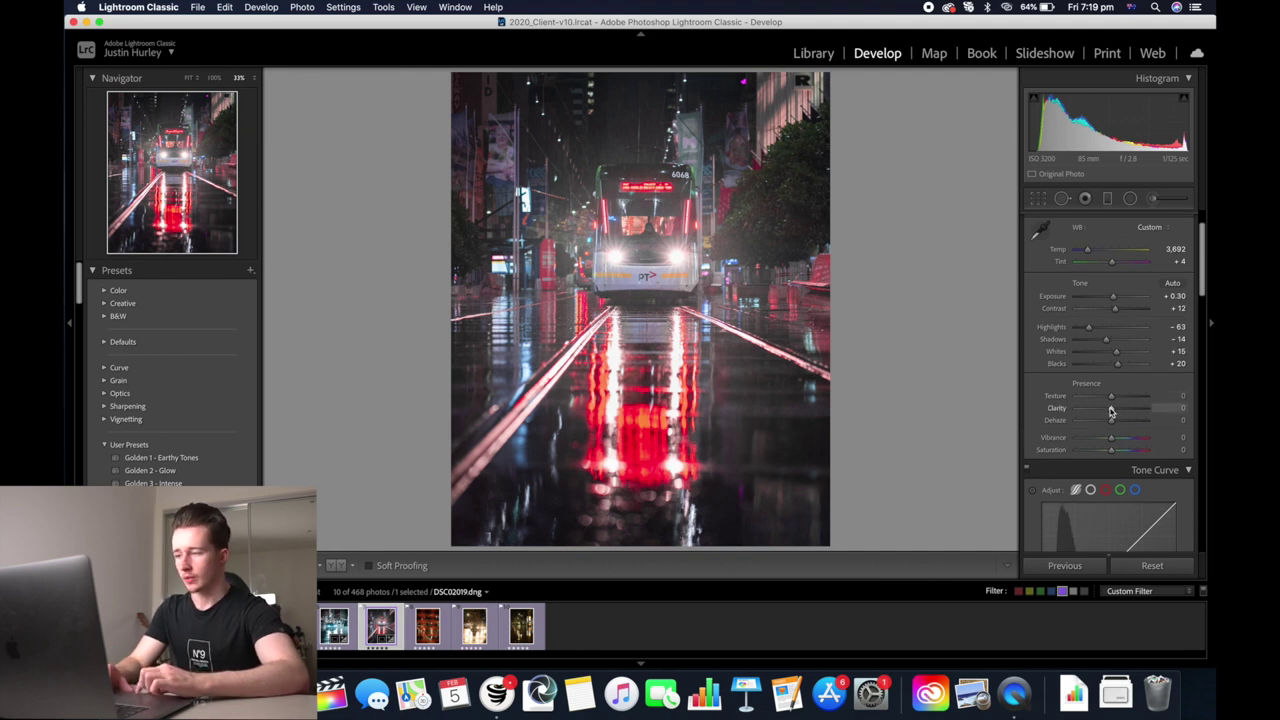
drag(1110, 410, 1117, 410)
scroll(1046, 349, up, 2)
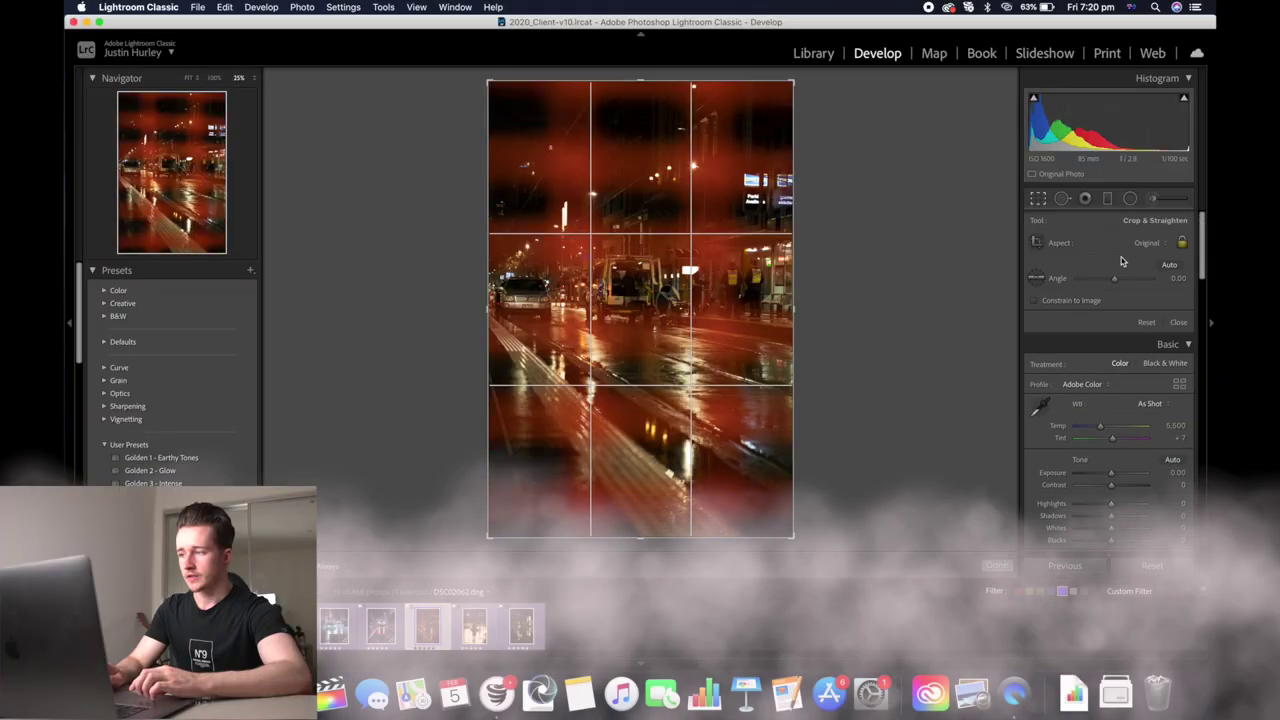
Crop the red-tinted street photo to the 4 x 5 / 8 x 10 aspect ratio and reposition the image within the frame.
click(1150, 242)
click(1150, 280)
drag(720, 325, 720, 288)
key(Return)
Set the red street photo's Temp to 3,078, Tint +4, Exposure +1.25, Highlights -32, Shadows -26, Whites +17 and Clarity +27.
drag(1100, 302, 1083, 303)
drag(1111, 348, 1100, 393)
drag(1111, 380, 1116, 411)
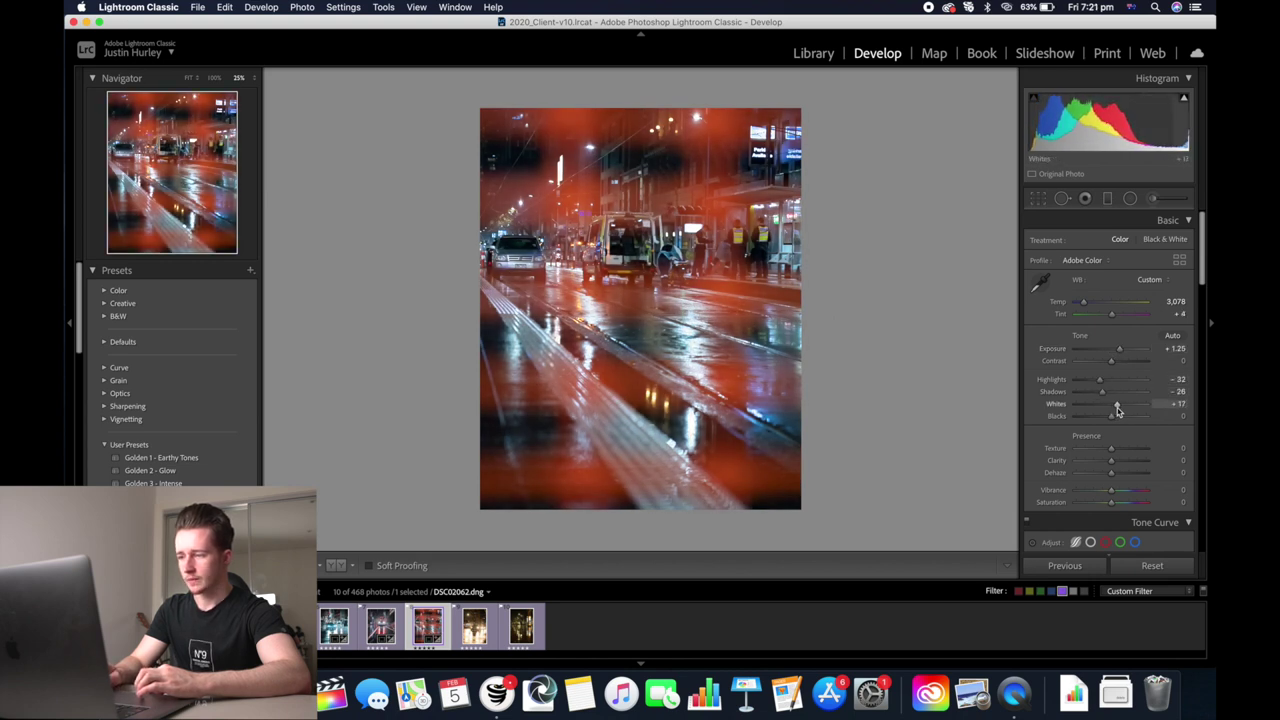
drag(1111, 460, 1120, 462)
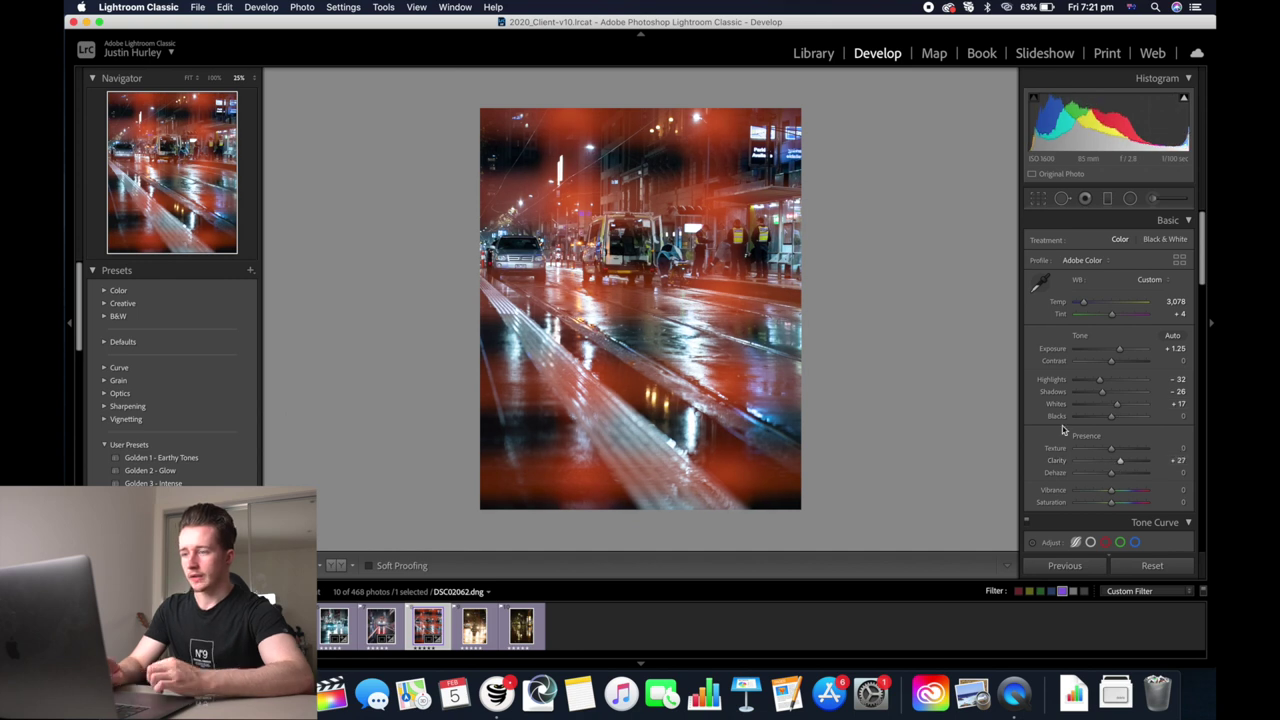
Set the red street photo's HSL hue to -40 for Red, -62 for Orange and -66 for Yellow.
scroll(1062, 430, down, 10)
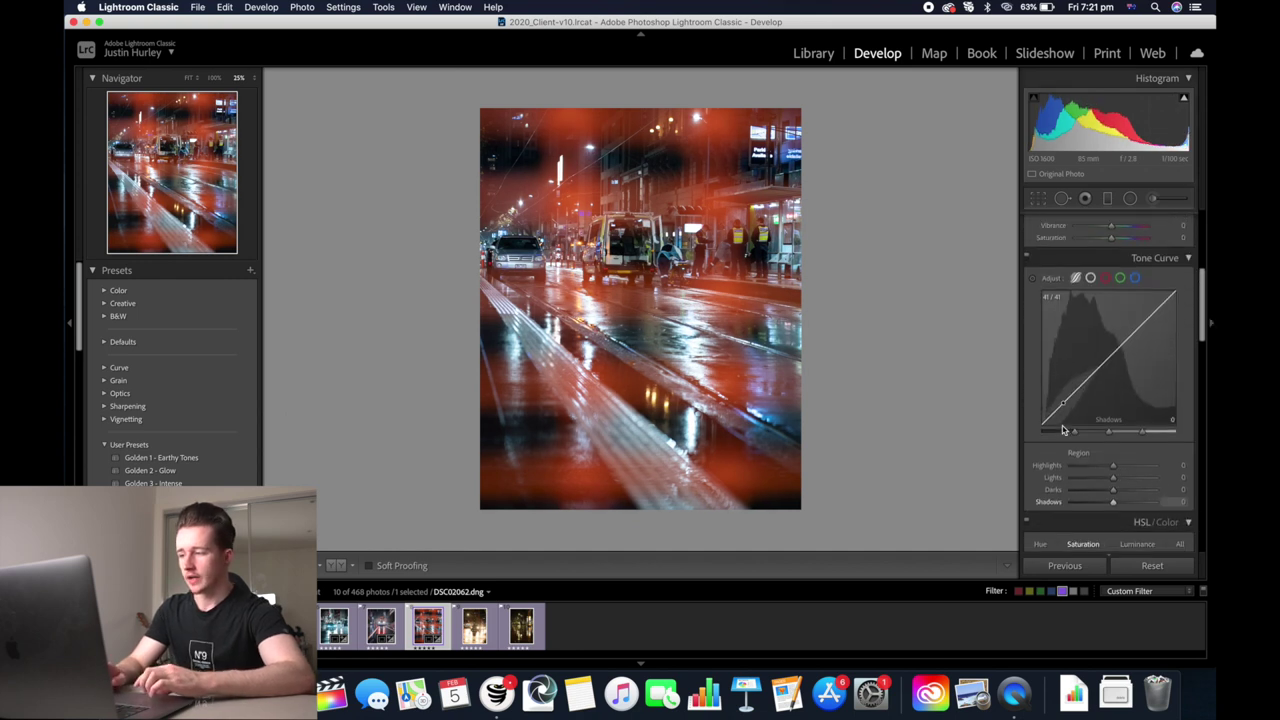
scroll(1062, 430, down, 1)
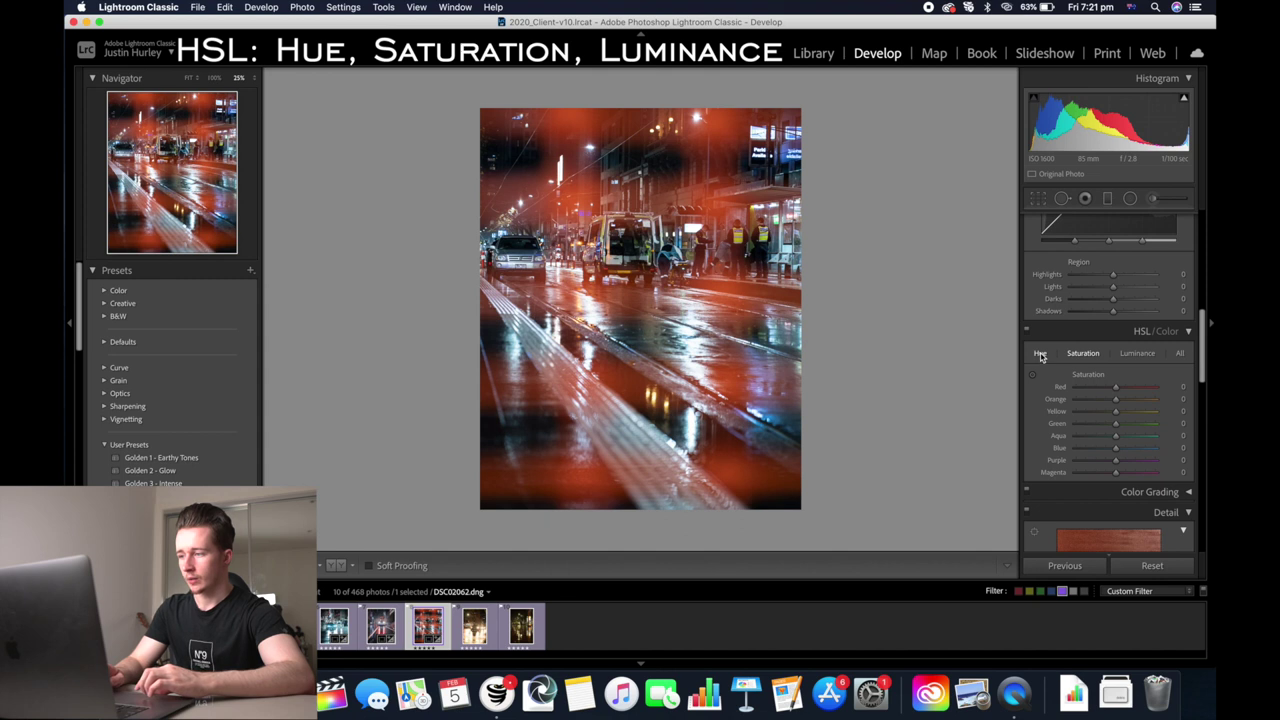
click(1040, 355)
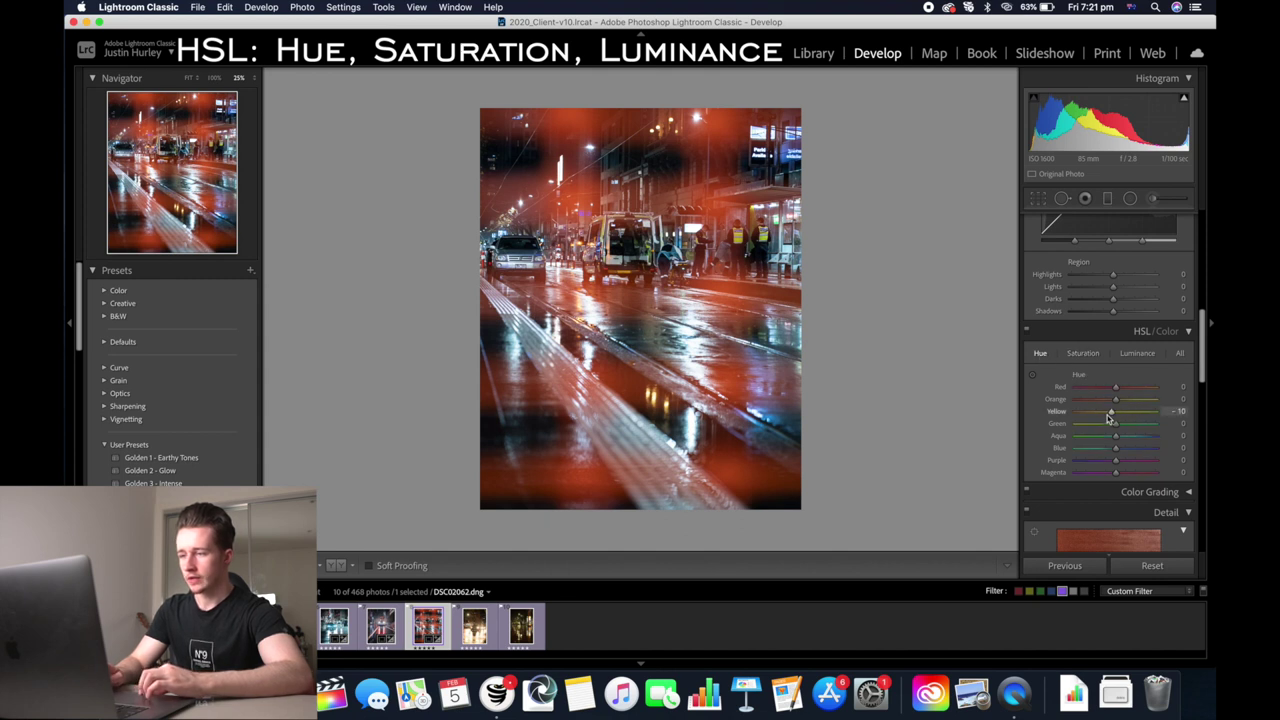
mouse_move(1092, 421)
mouse_down()
mouse_move(1114, 400)
mouse_move(1093, 401)
mouse_up()
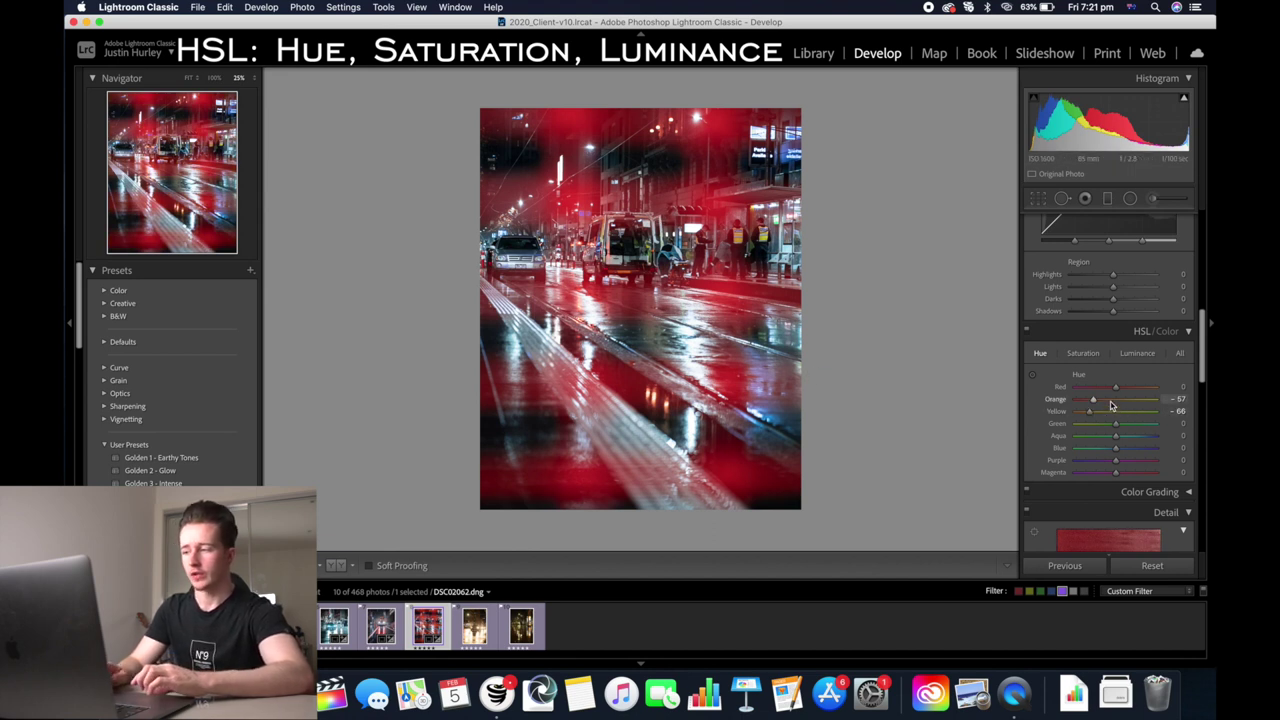
drag(1116, 387, 1101, 390)
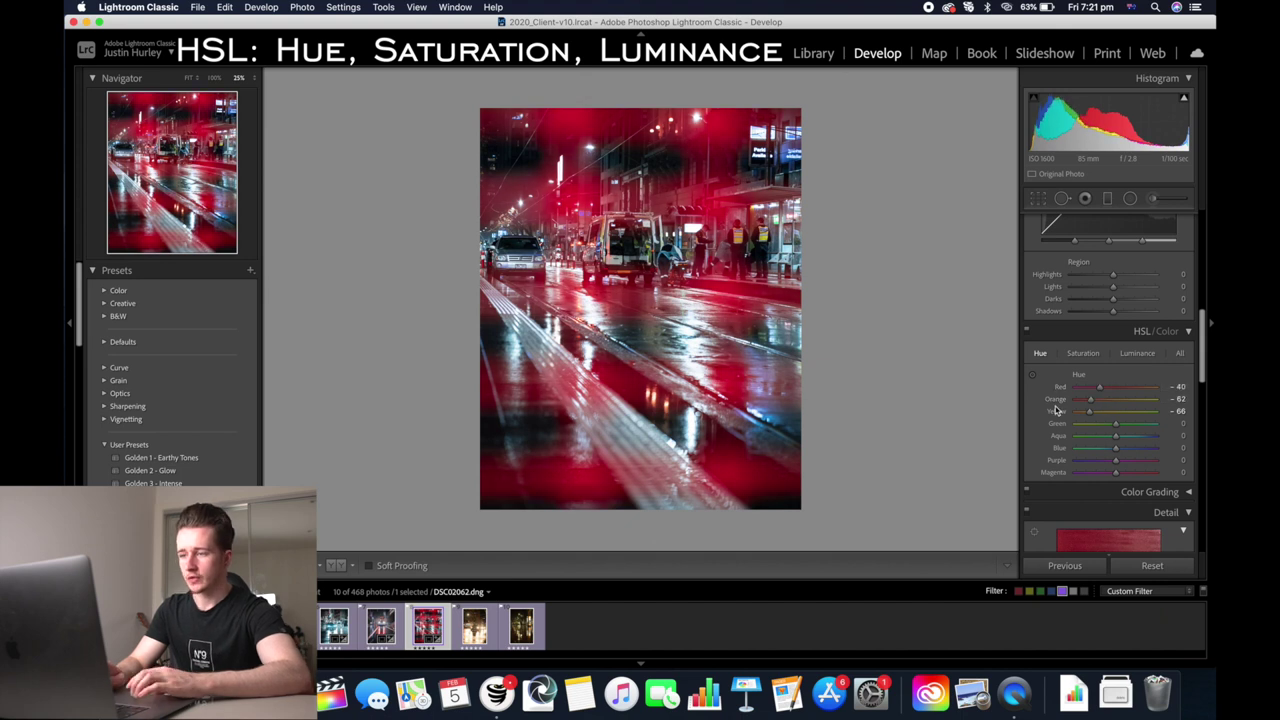
Add a graduated filter over the red street photo's wet road with Exposure -0.11 and Highlights -44, and raise its Clarity slightly.
scroll(1055, 410, up, 10)
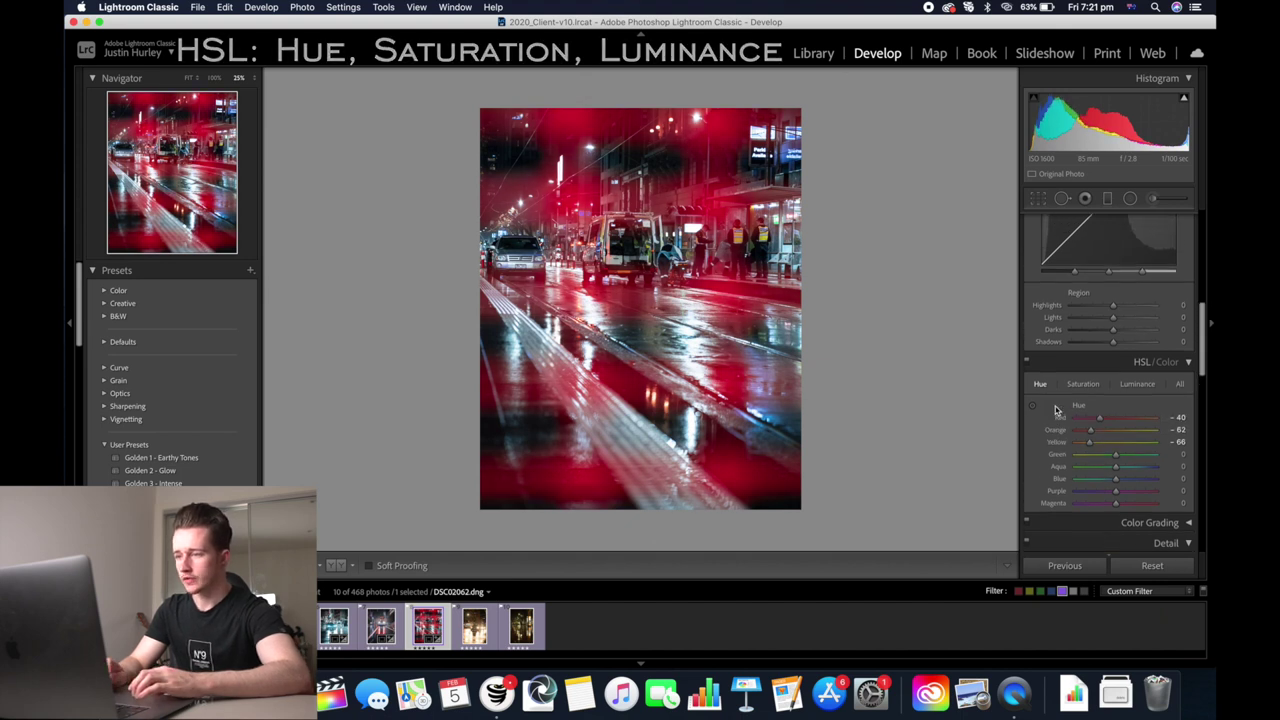
click(1108, 200)
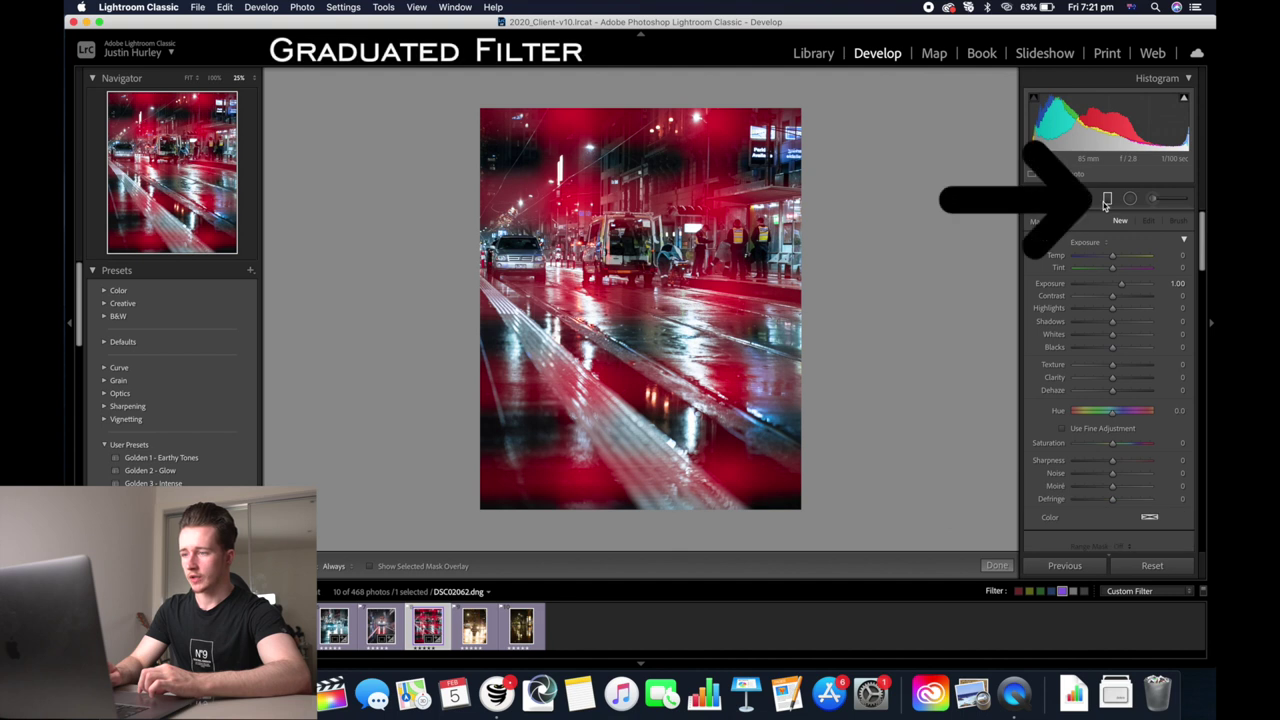
drag(648, 357, 648, 246)
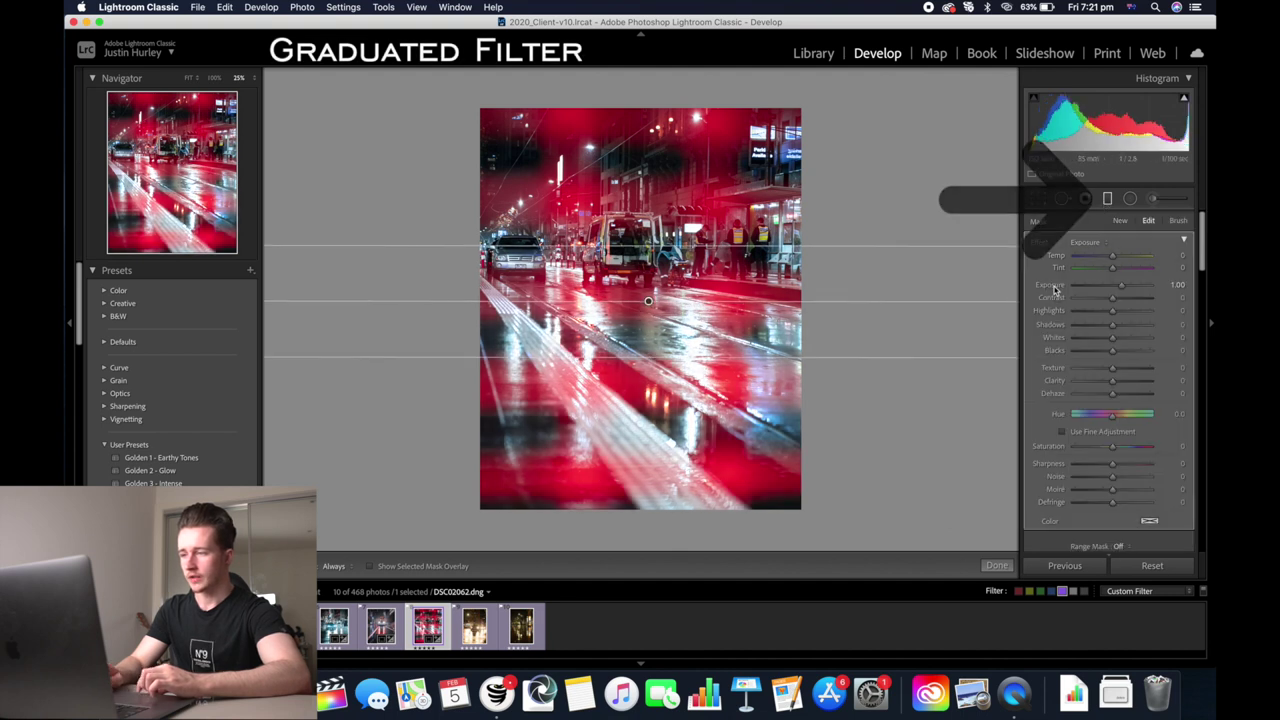
double_click(1050, 284)
mouse_move(1112, 311)
mouse_down()
mouse_move(1098, 313)
mouse_move(1110, 290)
mouse_up()
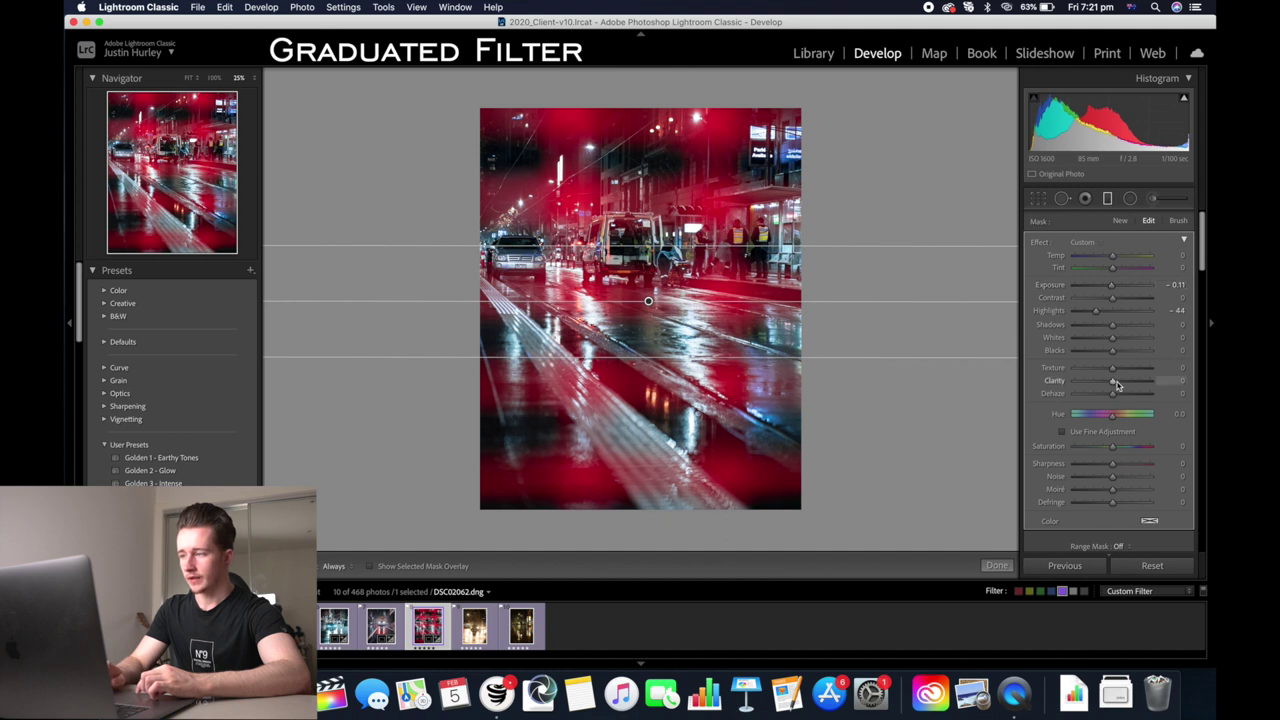
drag(1114, 382, 1117, 344)
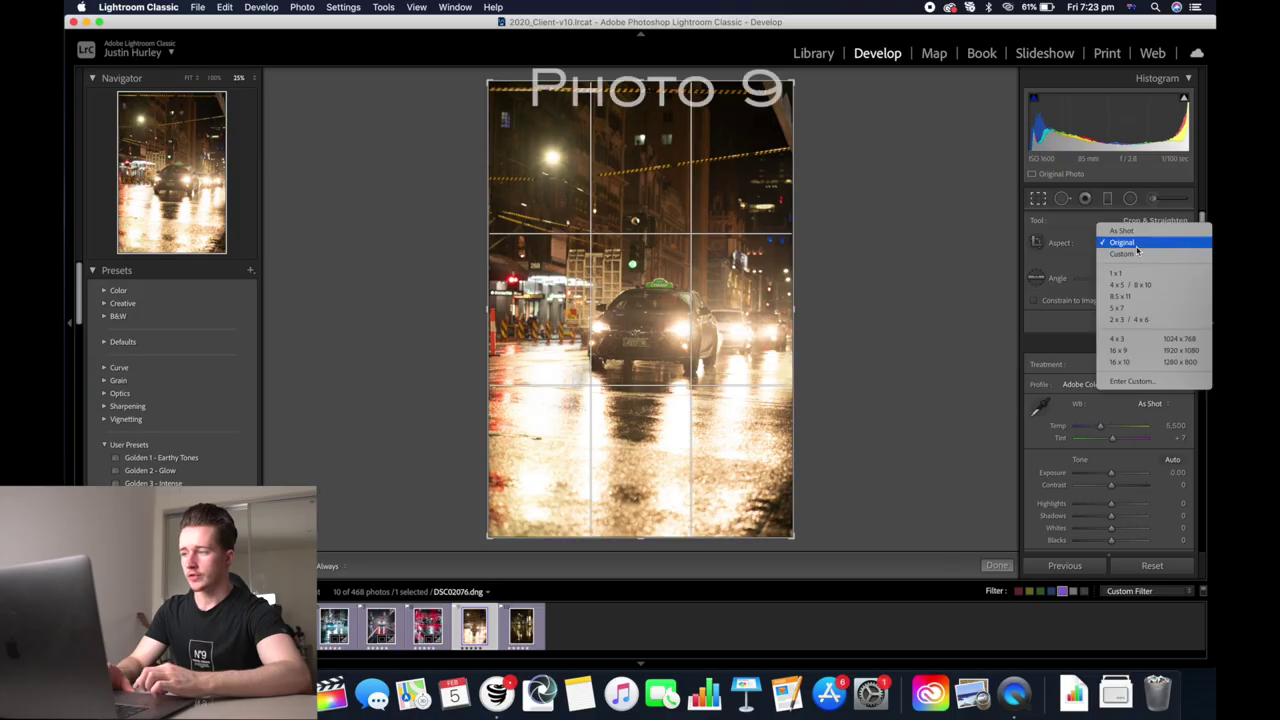
Crop the taxi photo to the 4 x 5 / 8 x 10 aspect ratio, reposition it and straighten it by about -1.78 degrees.
click(1138, 283)
drag(733, 300, 733, 266)
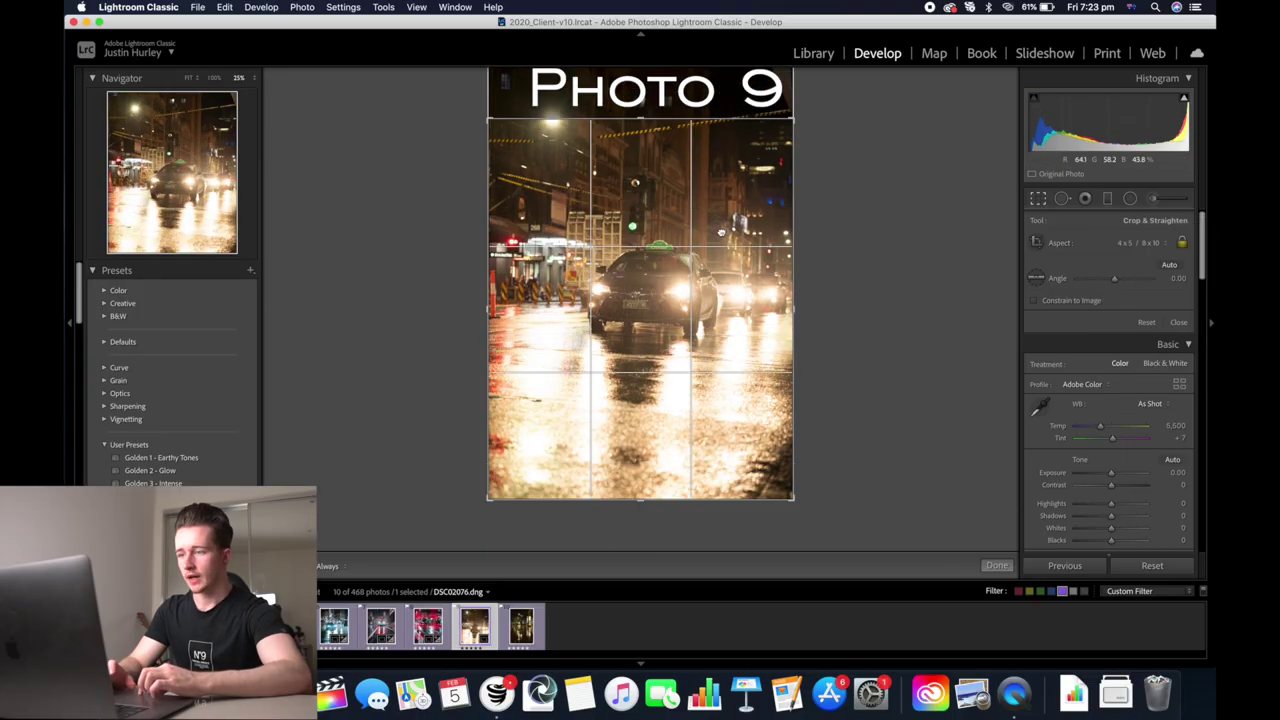
drag(489, 121, 798, 219)
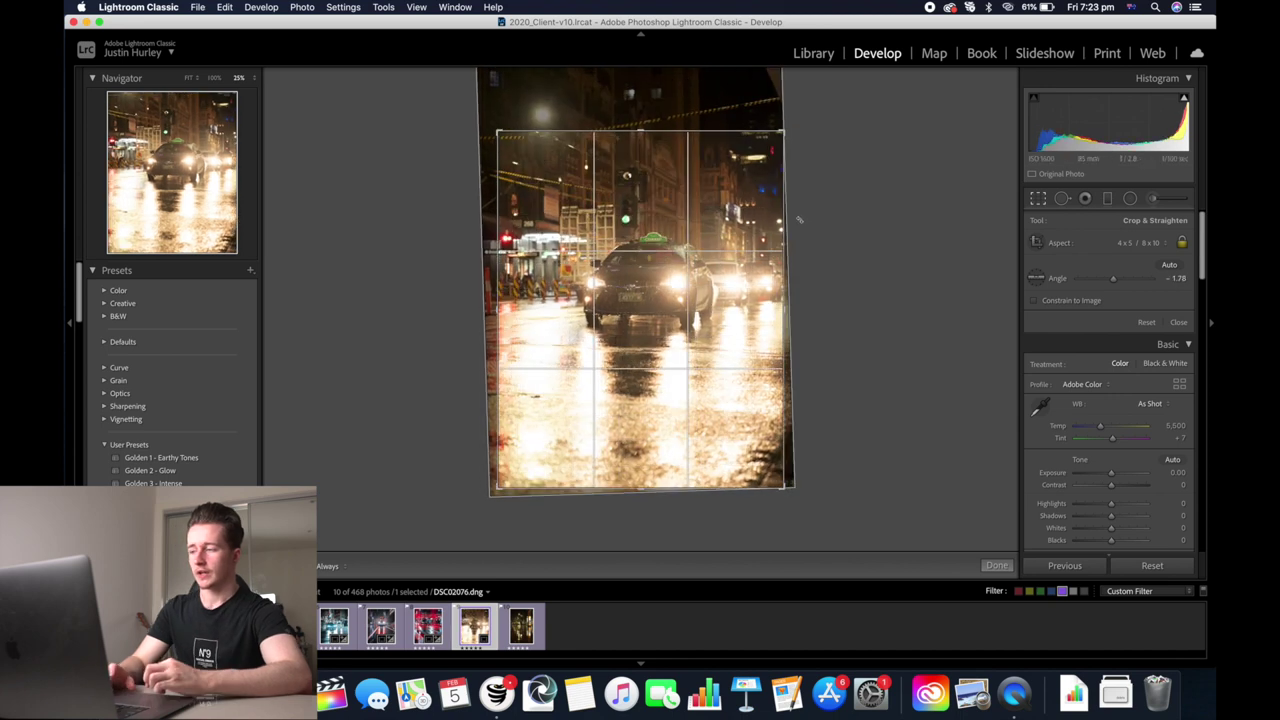
click(1178, 322)
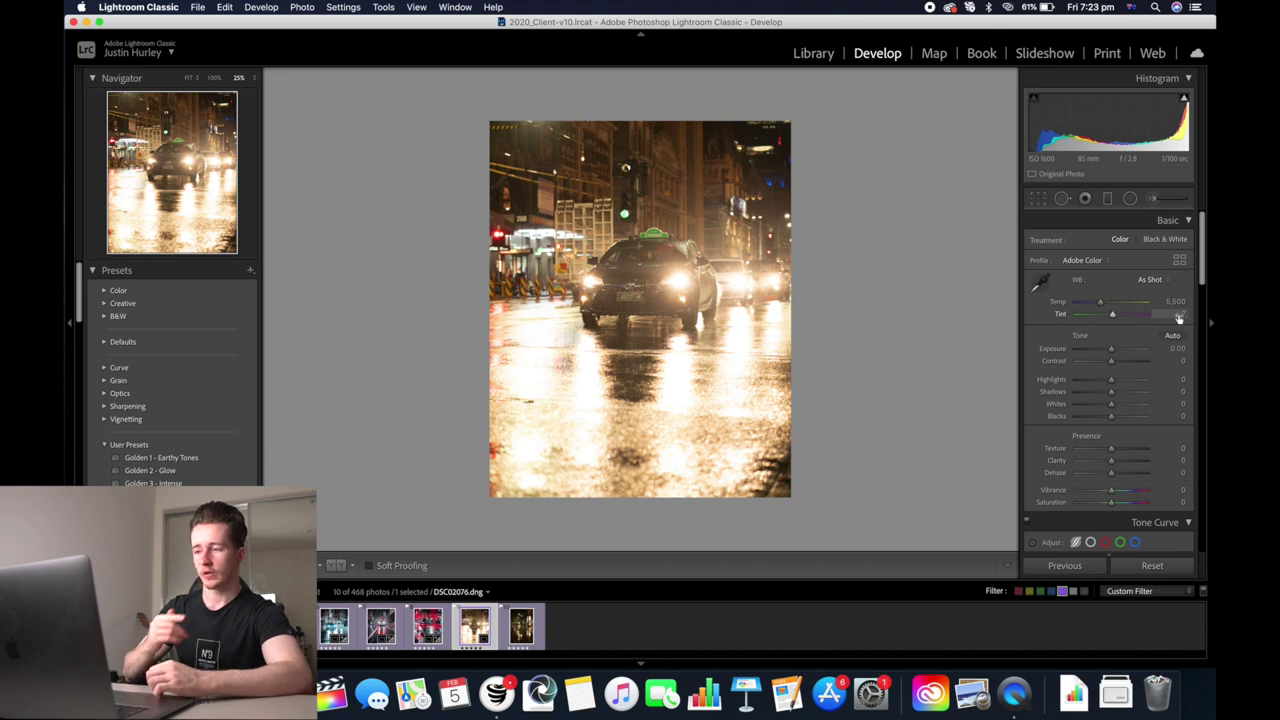
Set the taxi photo's Temp to 3,623, Tint +4, Exposure -0.65, Contrast +13, Highlights -46, Shadows +19, Blacks +10 and Clarity +30.
mouse_move(1088, 306)
mouse_down()
mouse_move(1104, 306)
mouse_move(1087, 306)
mouse_up()
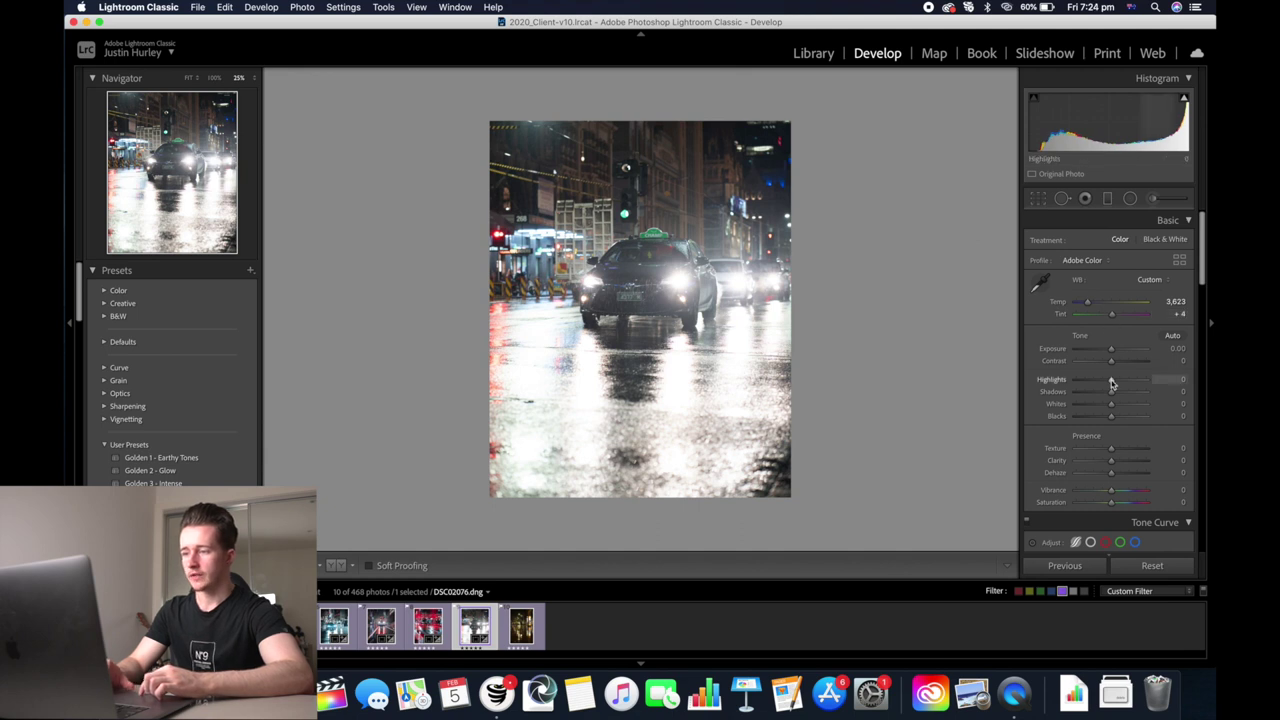
drag(1110, 383, 1098, 385)
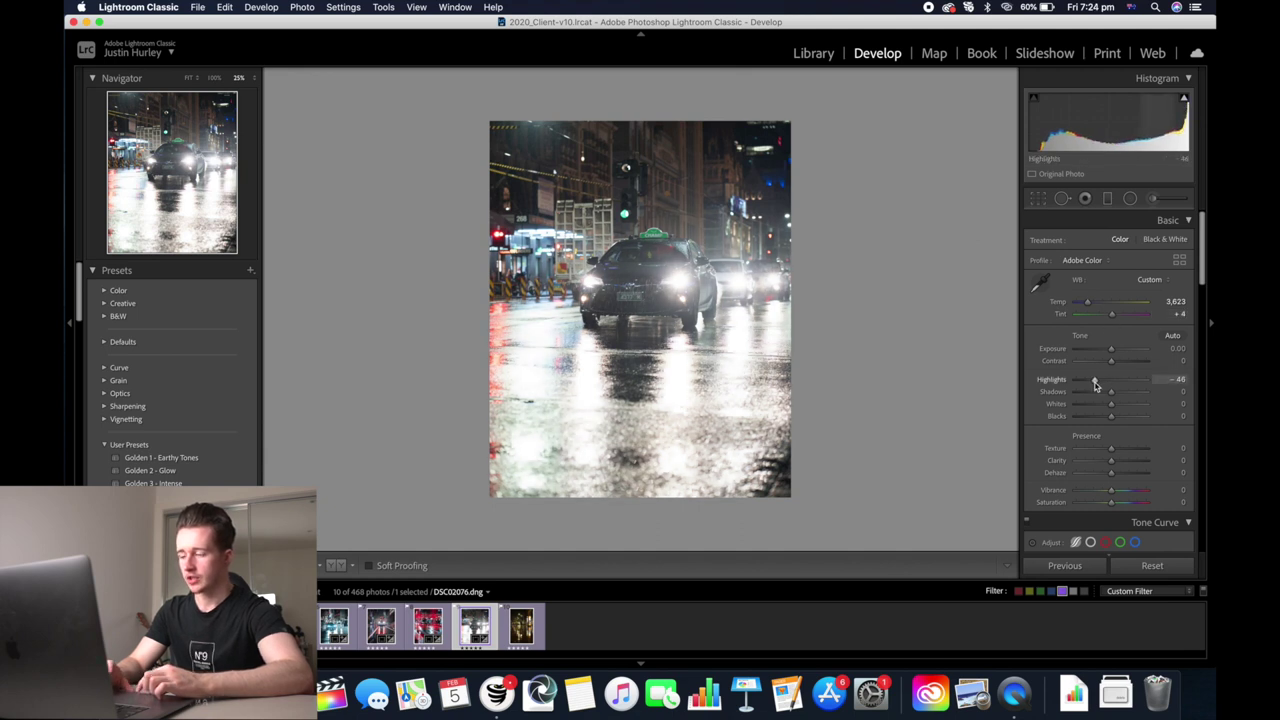
drag(1112, 354, 1103, 349)
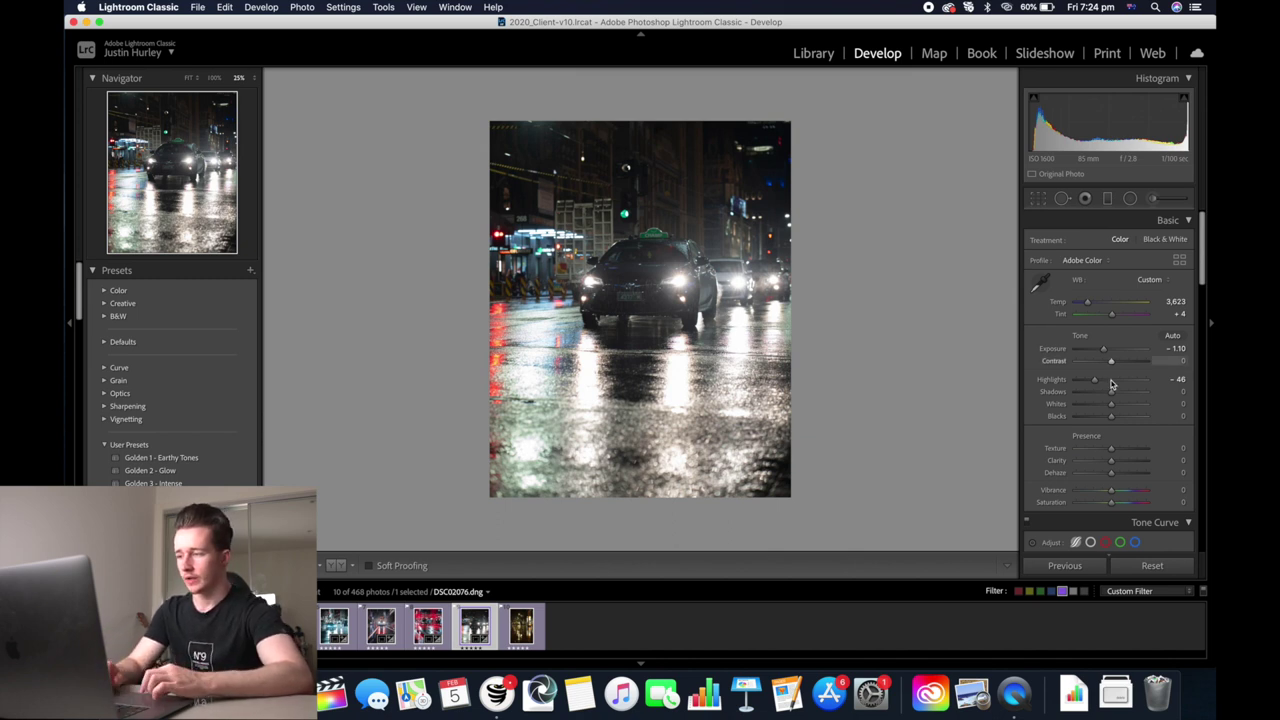
drag(1111, 392, 1118, 397)
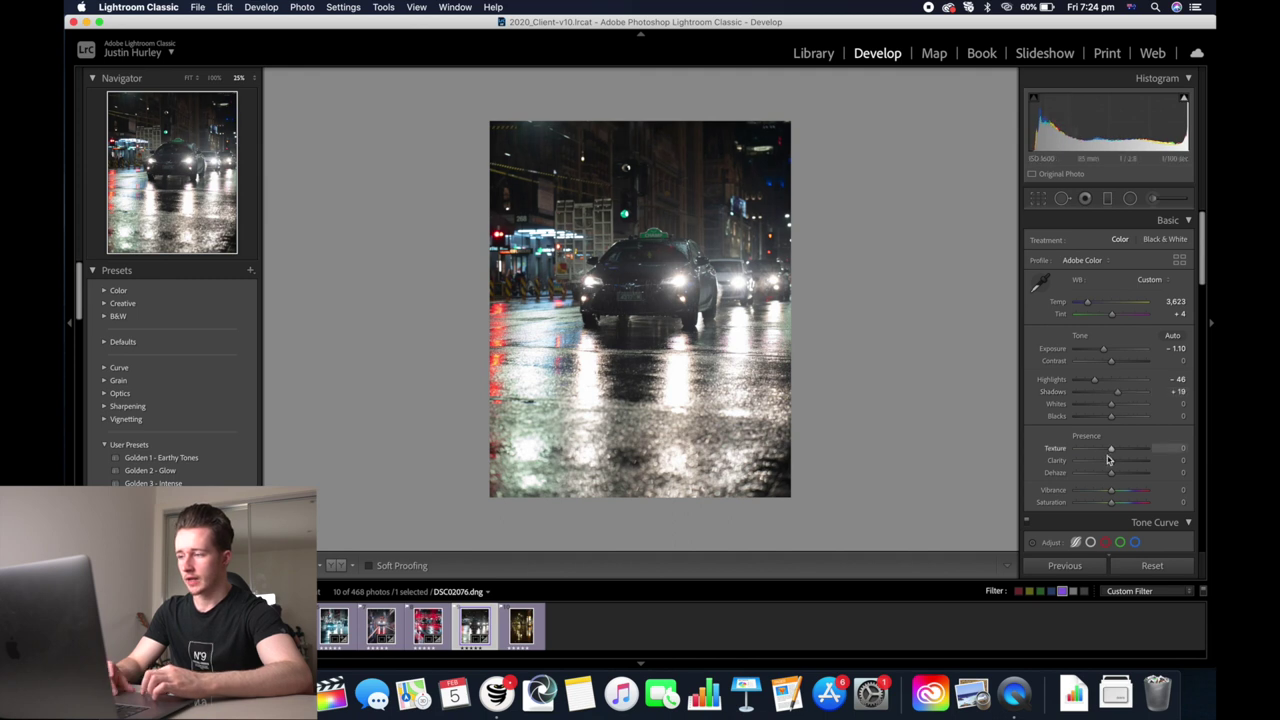
drag(1111, 461, 1119, 463)
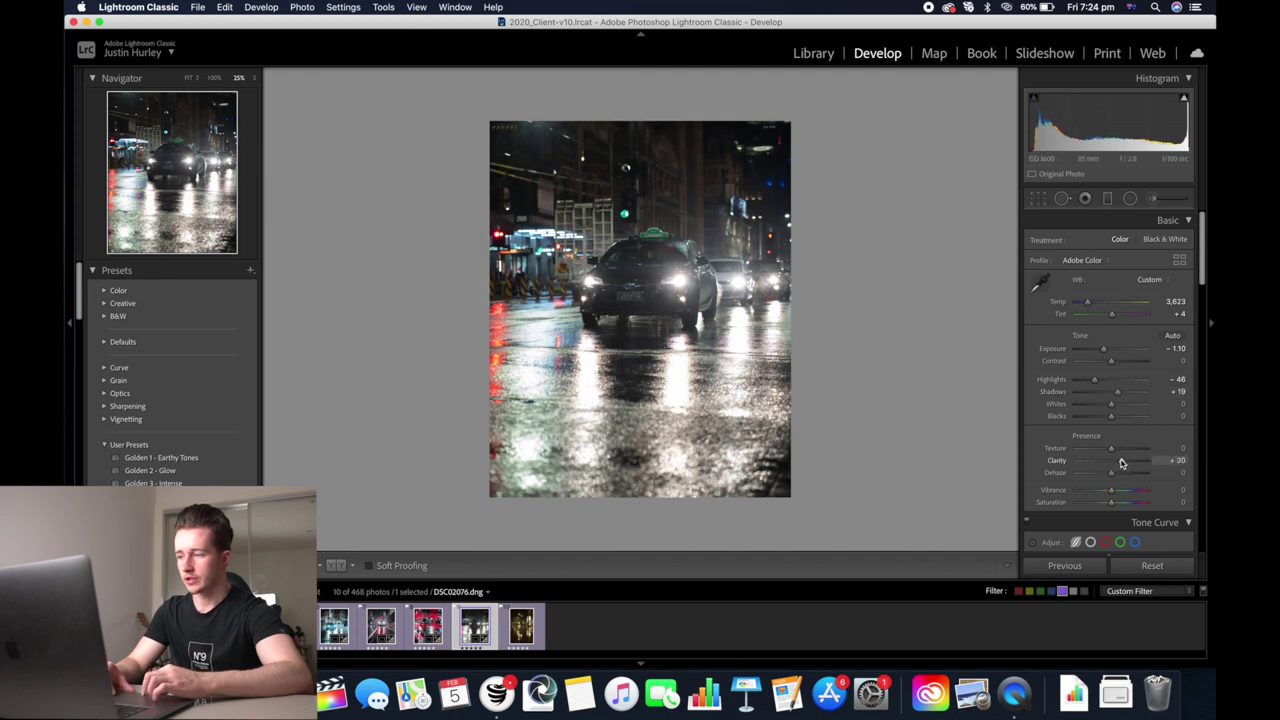
drag(1113, 366, 1115, 366)
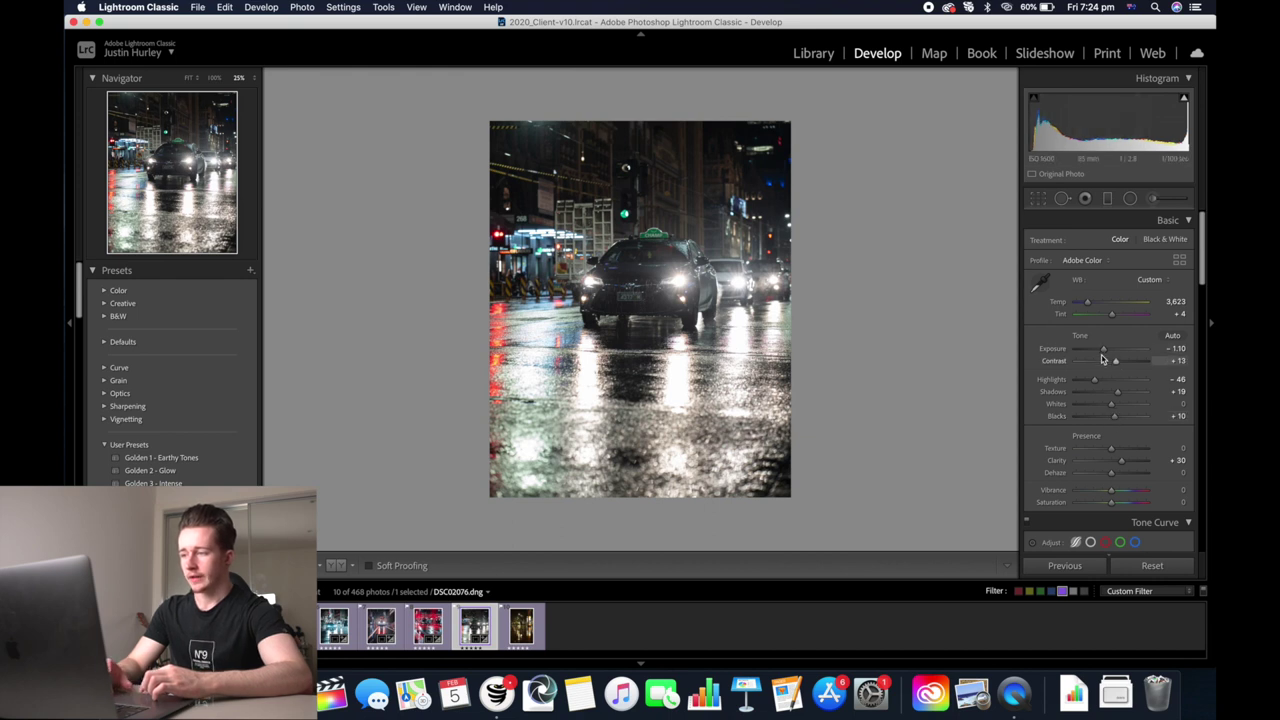
drag(1103, 349, 1105, 351)
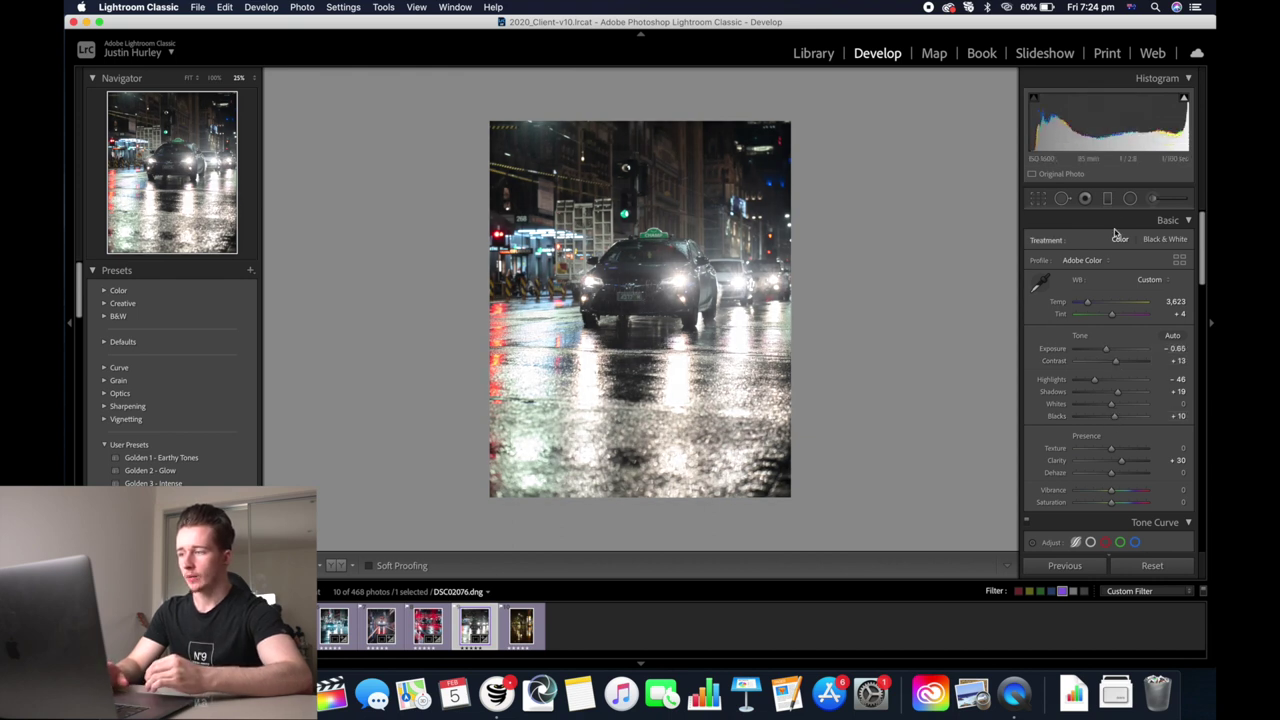
Add a graduated filter over the wet road below the taxi with Exposure -0.60, Highlights -35, Whites 9 and Clarity 16.
key(m)
drag(638, 369, 638, 293)
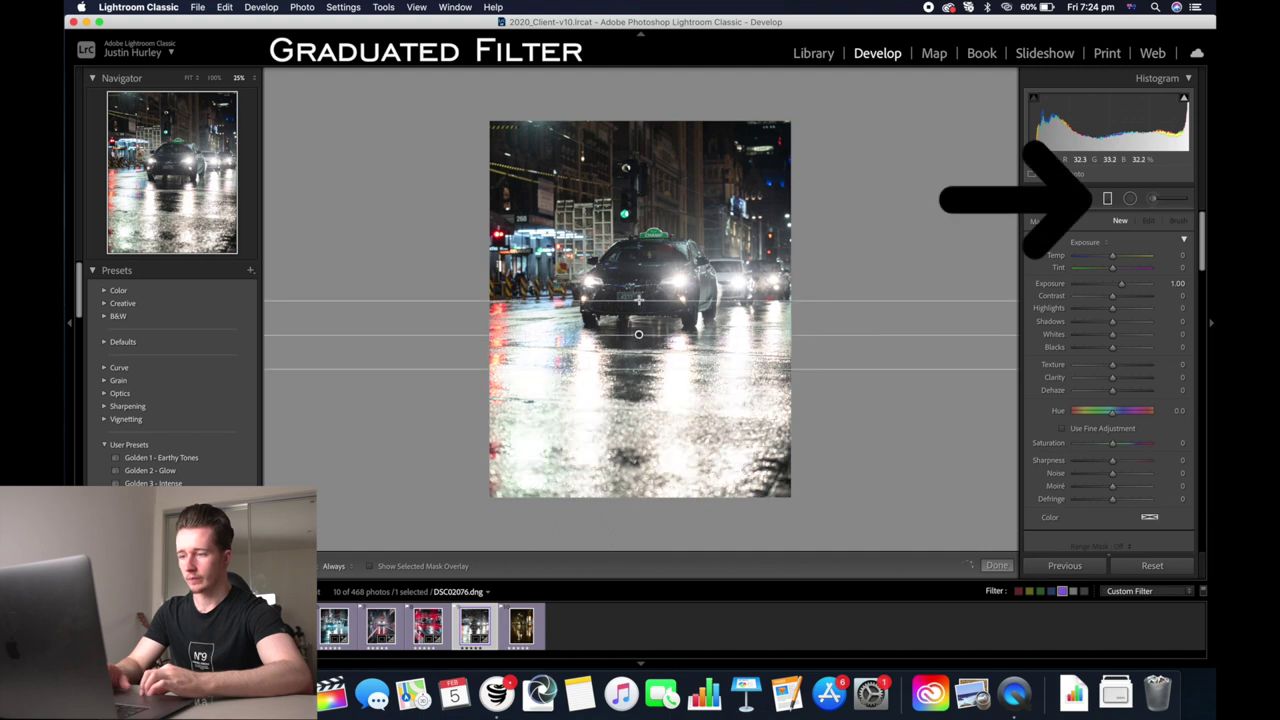
mouse_move(1112, 311)
mouse_down()
mouse_move(1100, 315)
mouse_move(1106, 285)
mouse_up()
drag(1111, 380, 1118, 385)
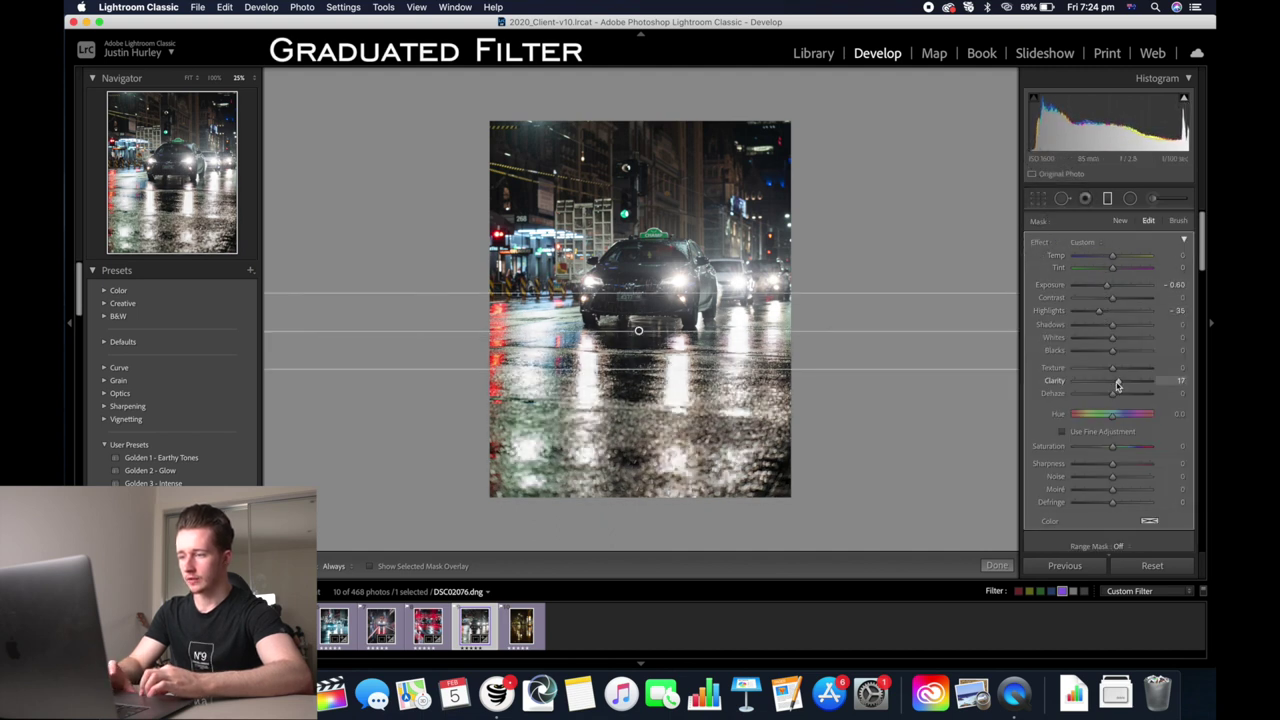
drag(1112, 336, 1116, 335)
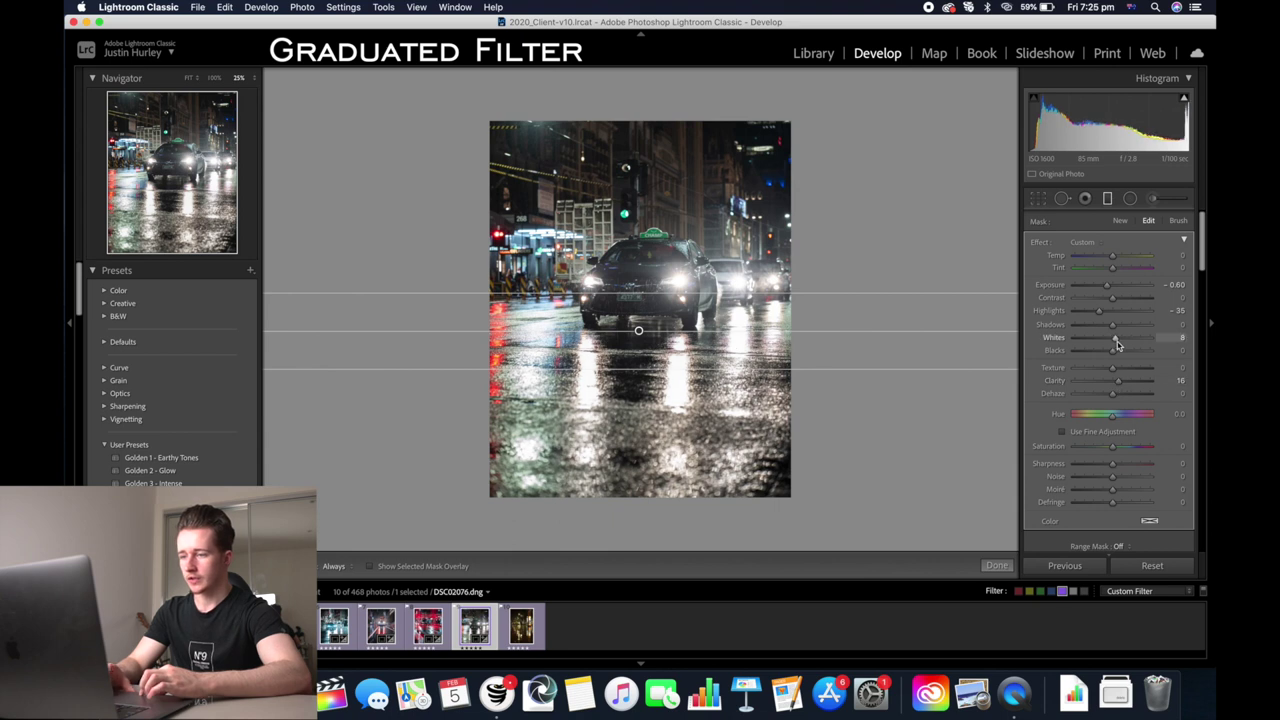
scroll(1148, 435, down, 3)
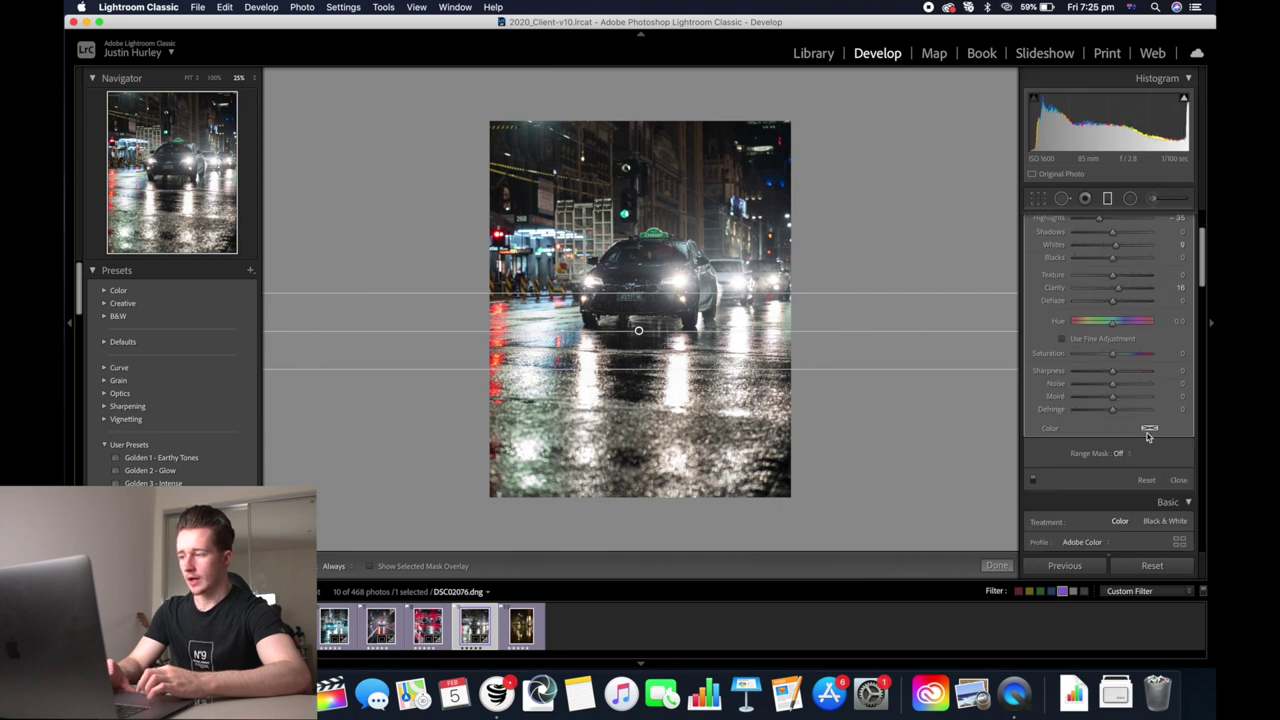
click(1178, 481)
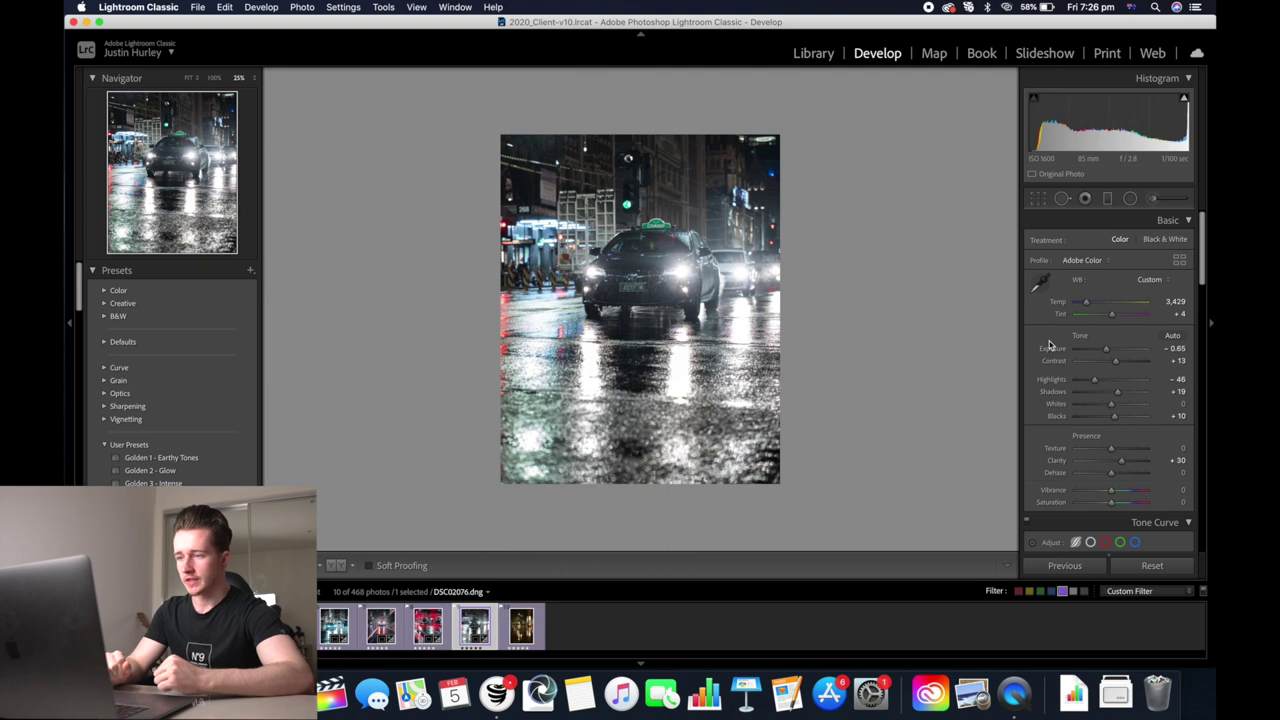
Add a radial filter centred on the taxi and adjust its exposure and highlights.
key(shift+m)
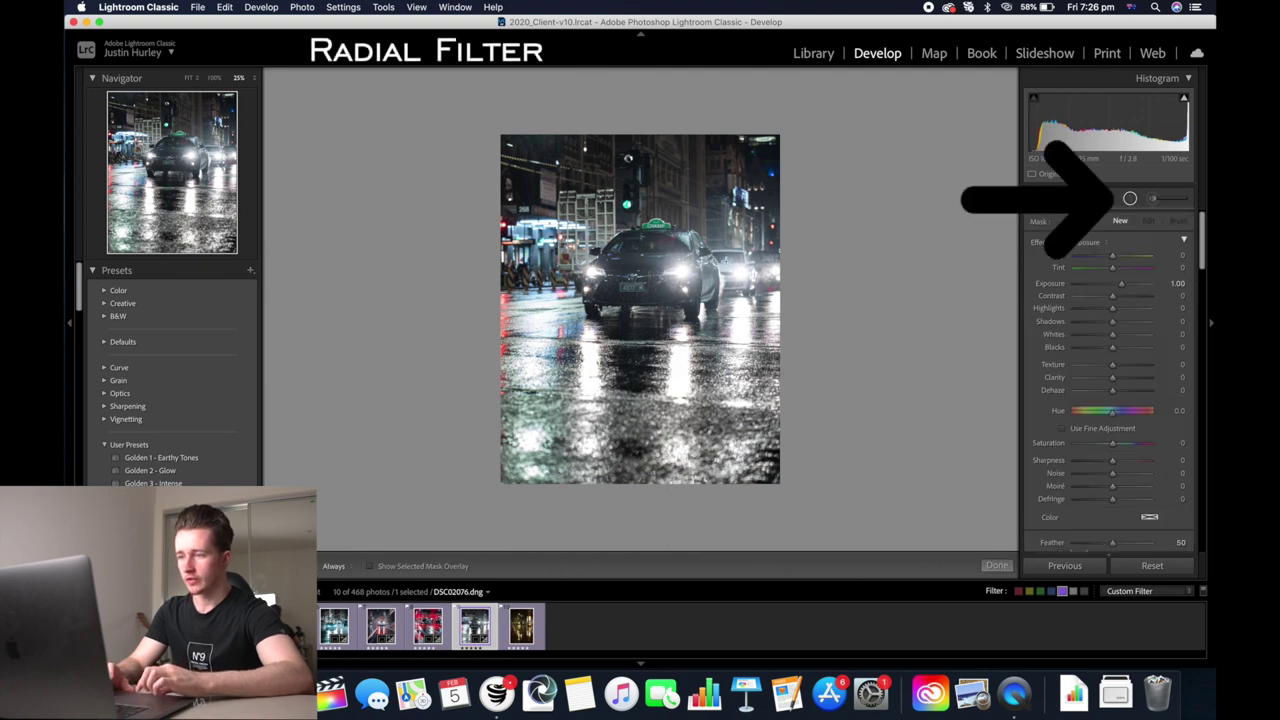
drag(645, 268, 728, 348)
mouse_move(1111, 312)
mouse_down()
mouse_move(1095, 315)
mouse_move(1110, 291)
mouse_up()
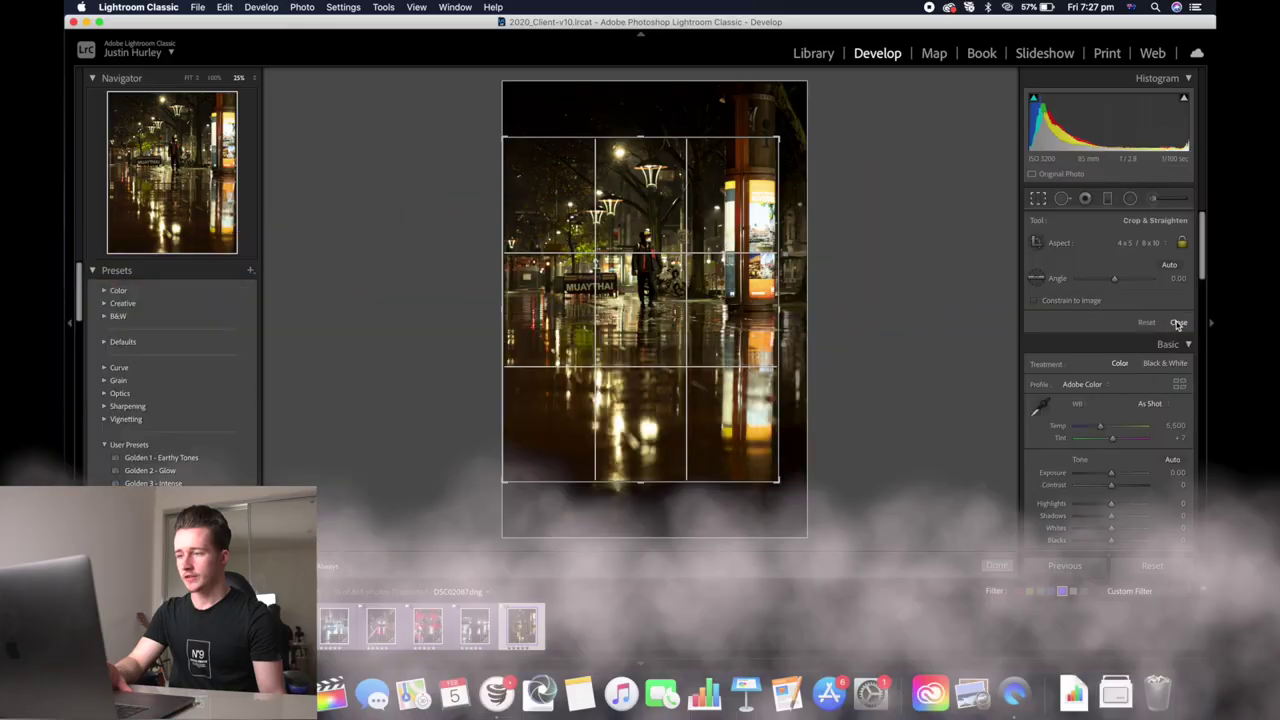
Apply the plaza photo's 4 x 5 crop and set Temp 3,091, Exposure +1.00, Contrast +15, Highlights -18, Shadows -11, Whites +18 and Clarity +25.
key(Return)
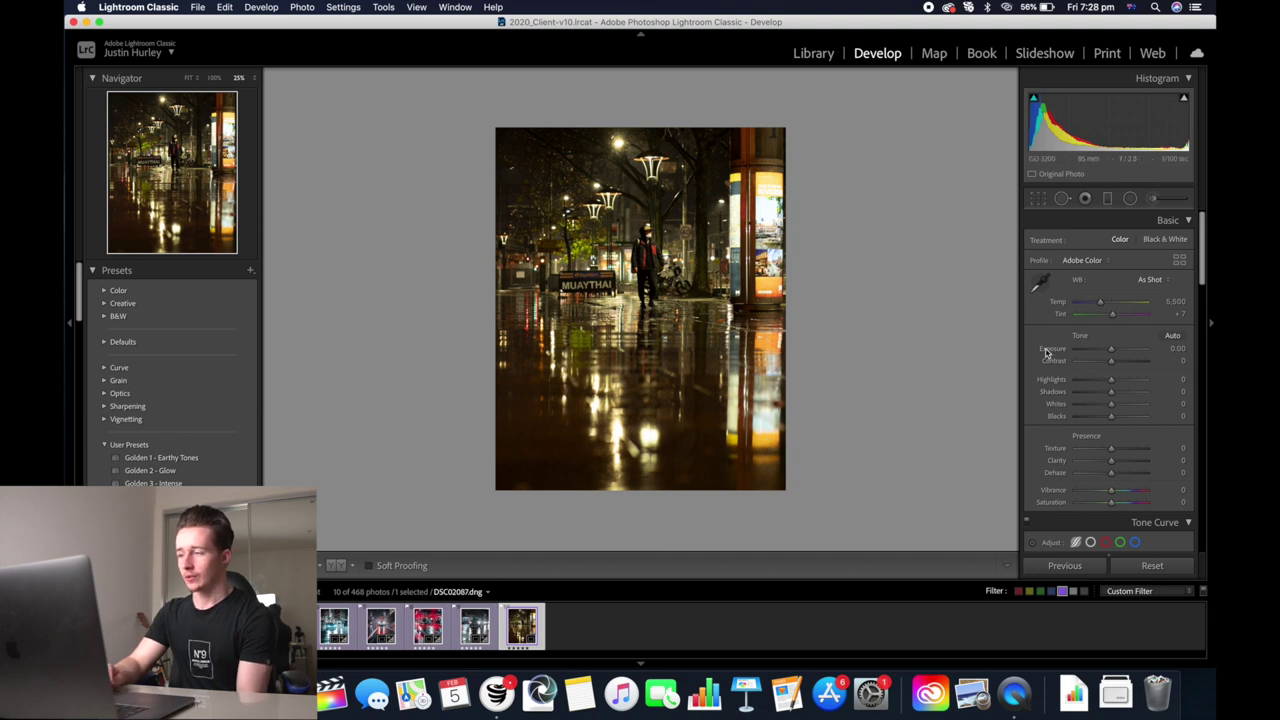
drag(1100, 301, 1084, 304)
drag(1111, 349, 1106, 404)
drag(1110, 464, 1119, 463)
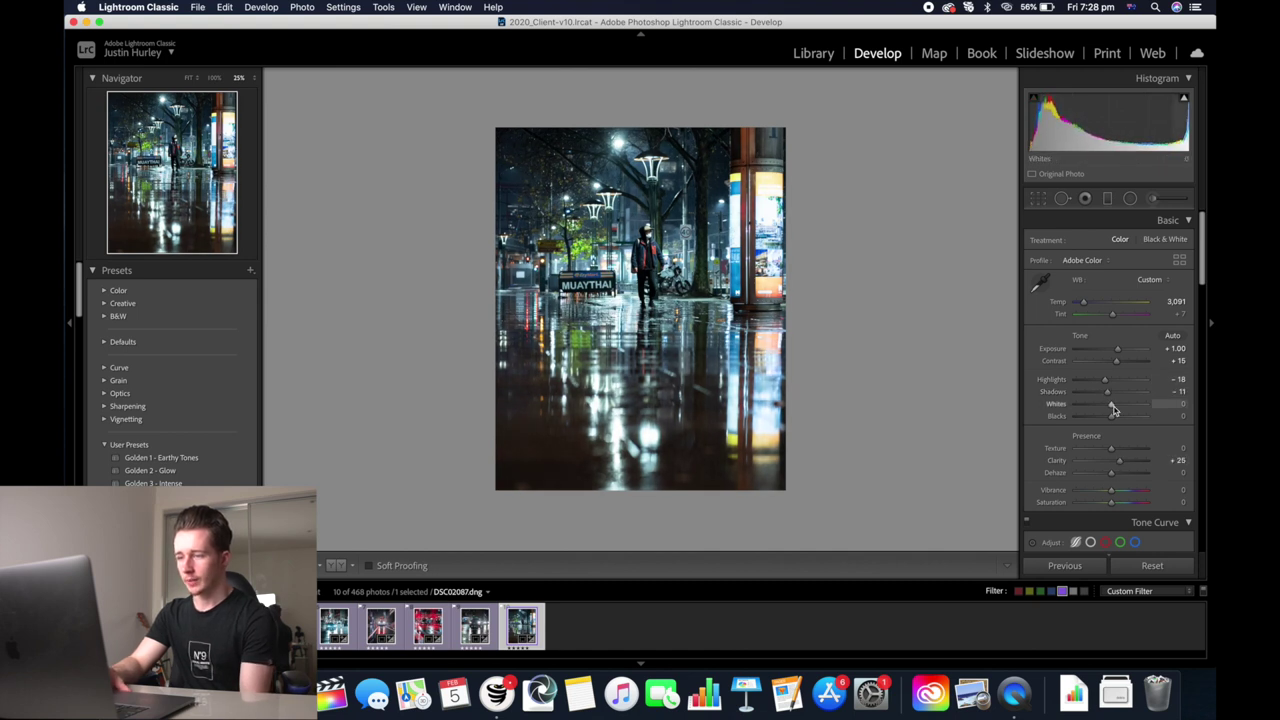
Set the plaza photo's HSL saturation to -100 for Green and -40 for Yellow.
scroll(1037, 417, down, 10)
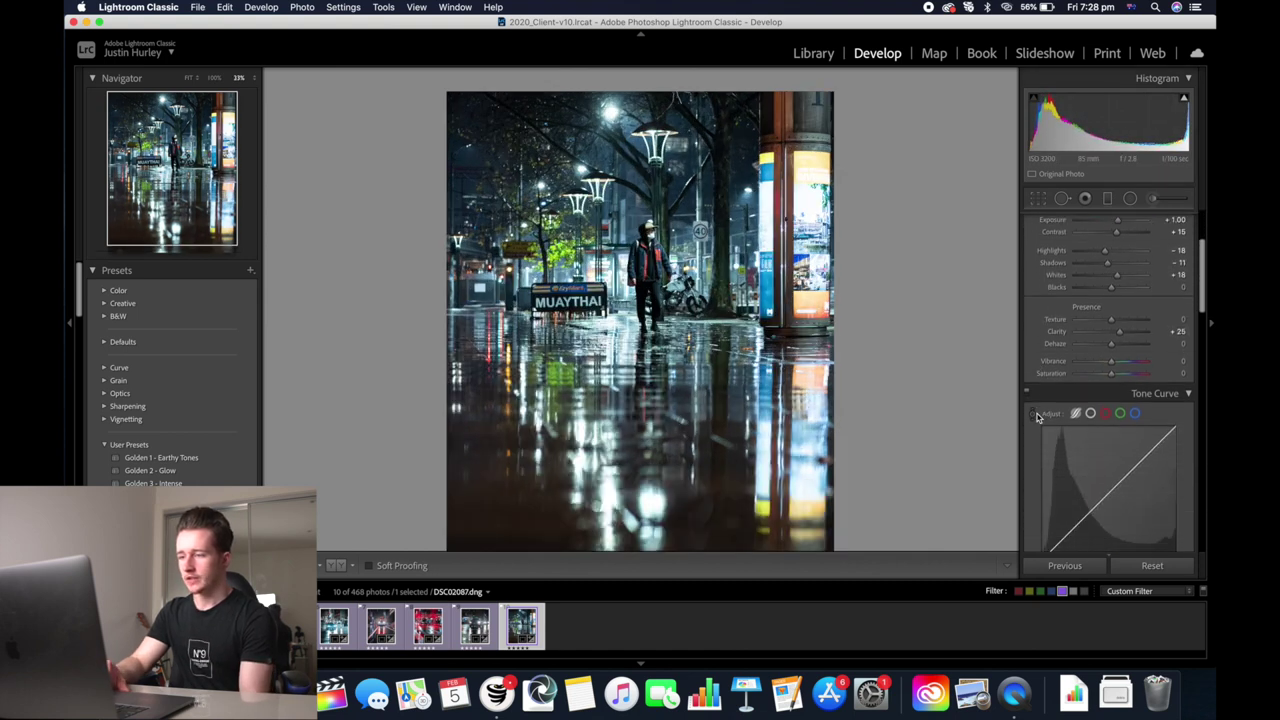
scroll(1037, 417, down, 3)
drag(1112, 364, 1037, 369)
drag(1115, 350, 1096, 352)
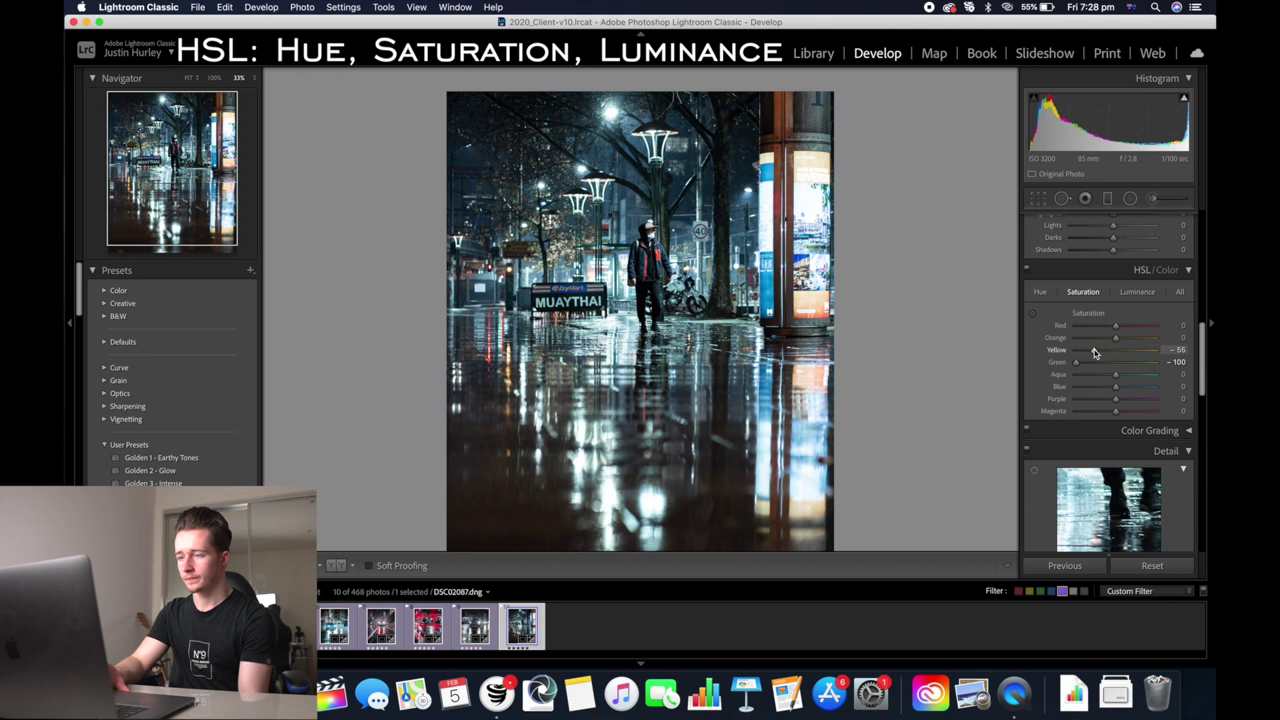
Place a radial filter around the standing man, reset its Exposure to 0.00 and invert it to affect the inside.
key(super+minus)
click(1130, 198)
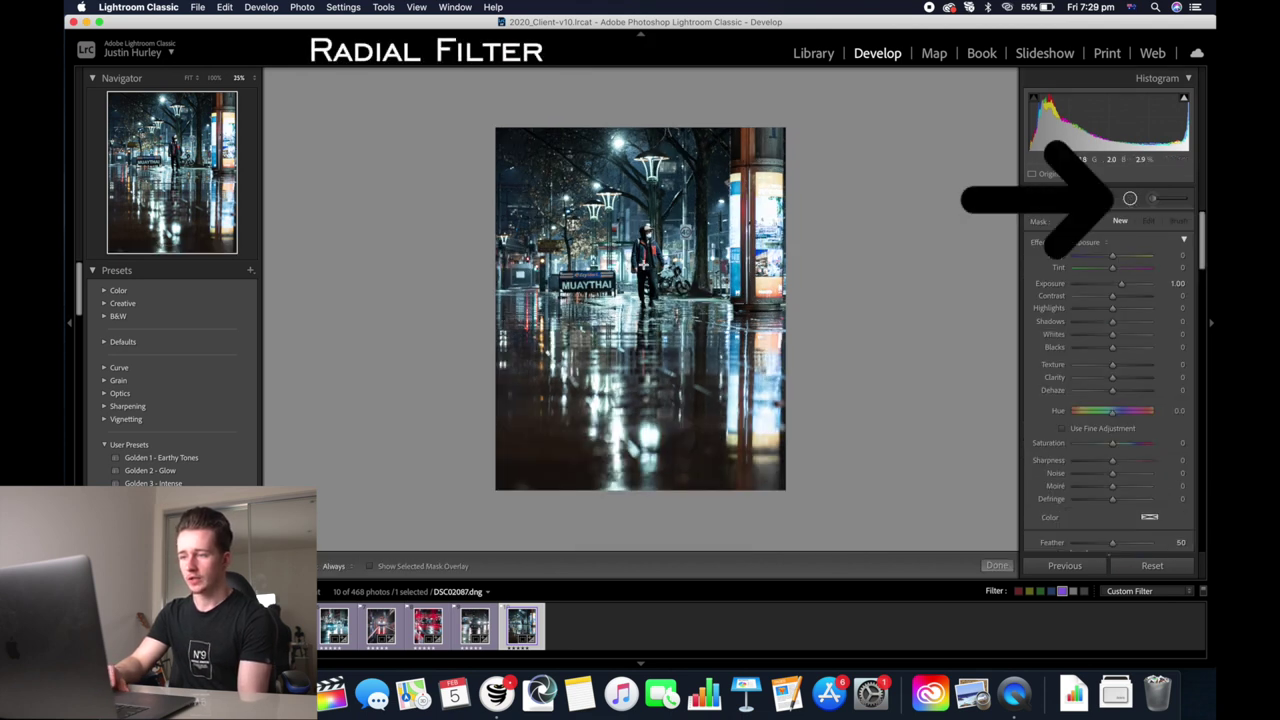
mouse_move(648, 258)
mouse_down()
mouse_move(674, 180)
mouse_move(648, 200)
mouse_up()
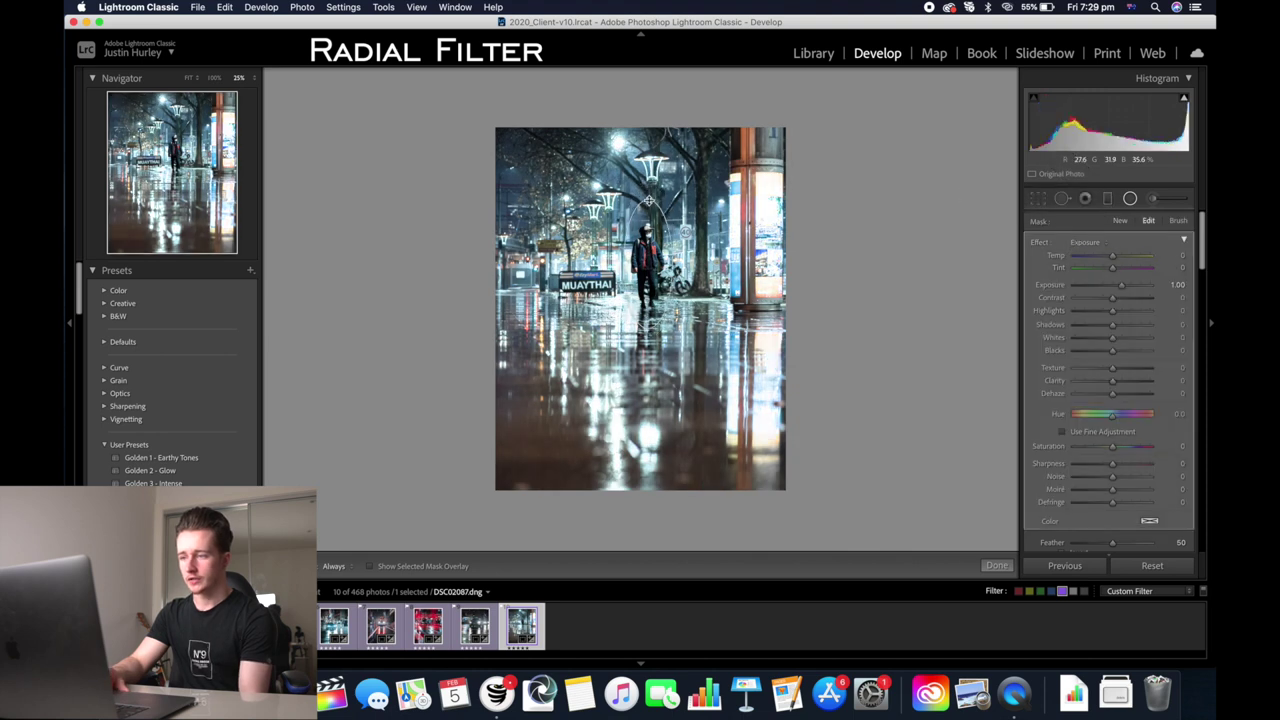
double_click(1048, 288)
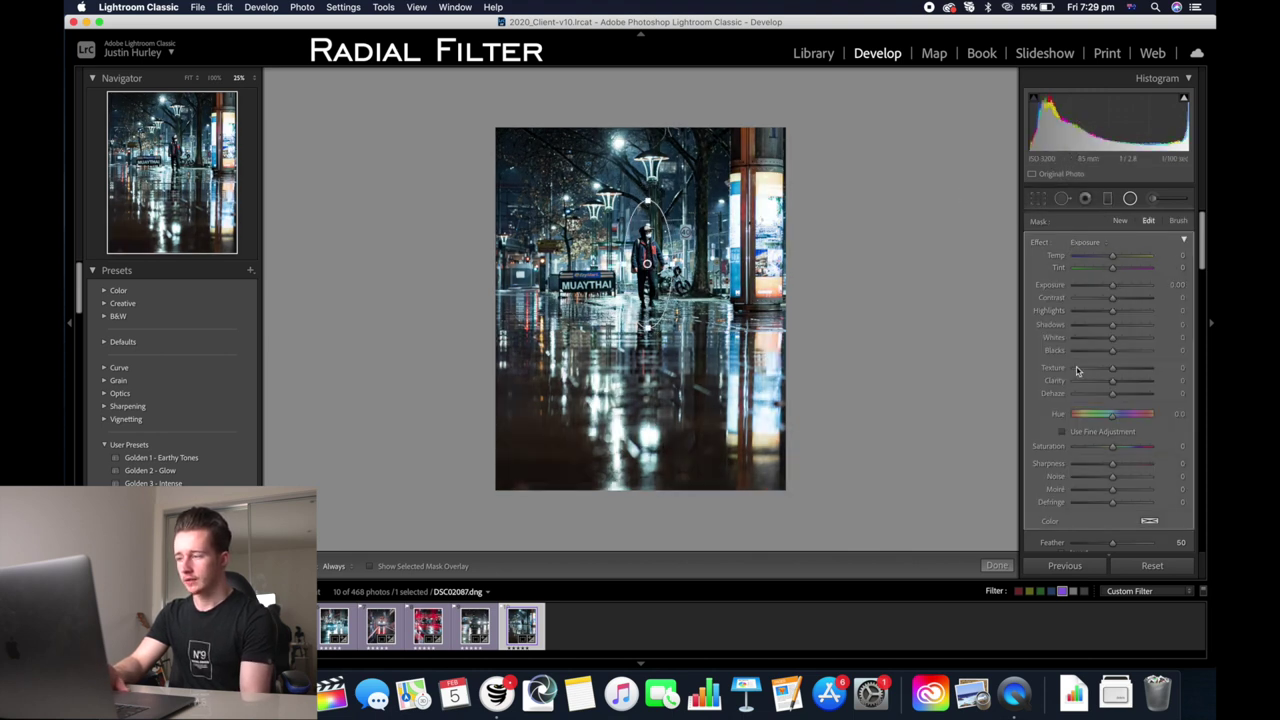
scroll(1062, 483, down, 3)
click(1062, 481)
scroll(1090, 380, up, 2)
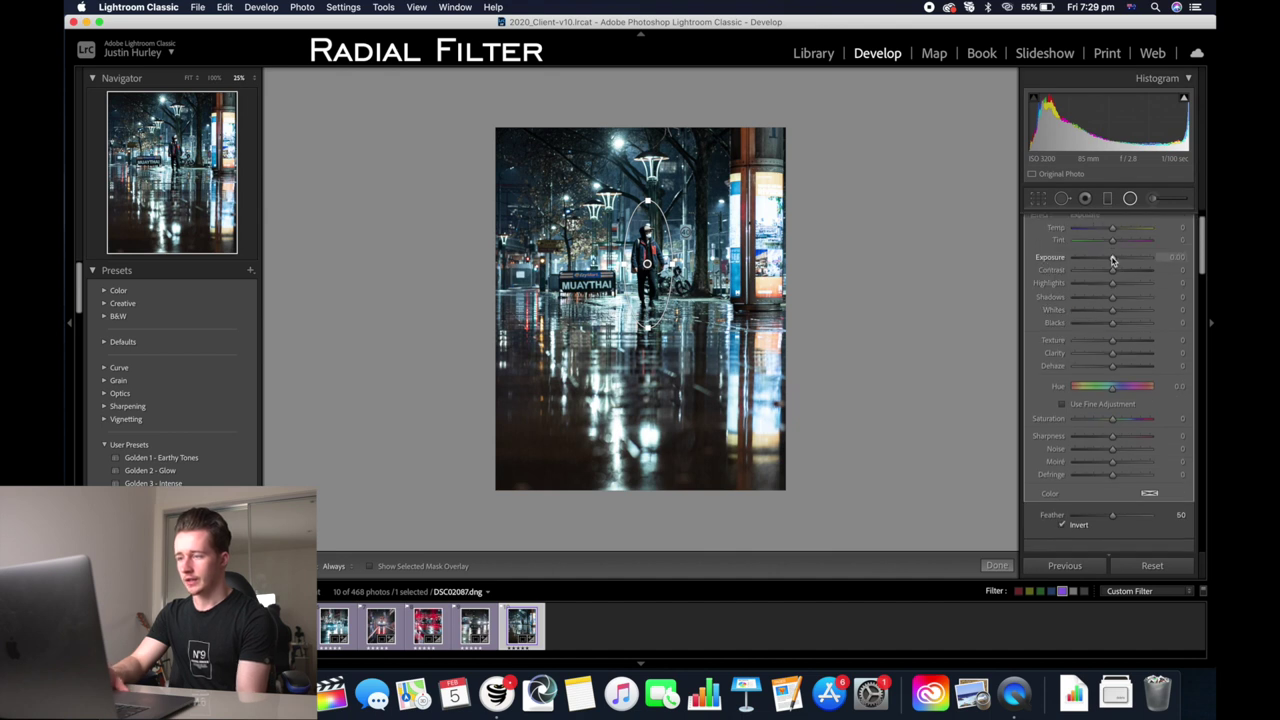
Set the man's radial filter to Exposure 0.23, Highlights 10 and Shadows 12.
key(z)
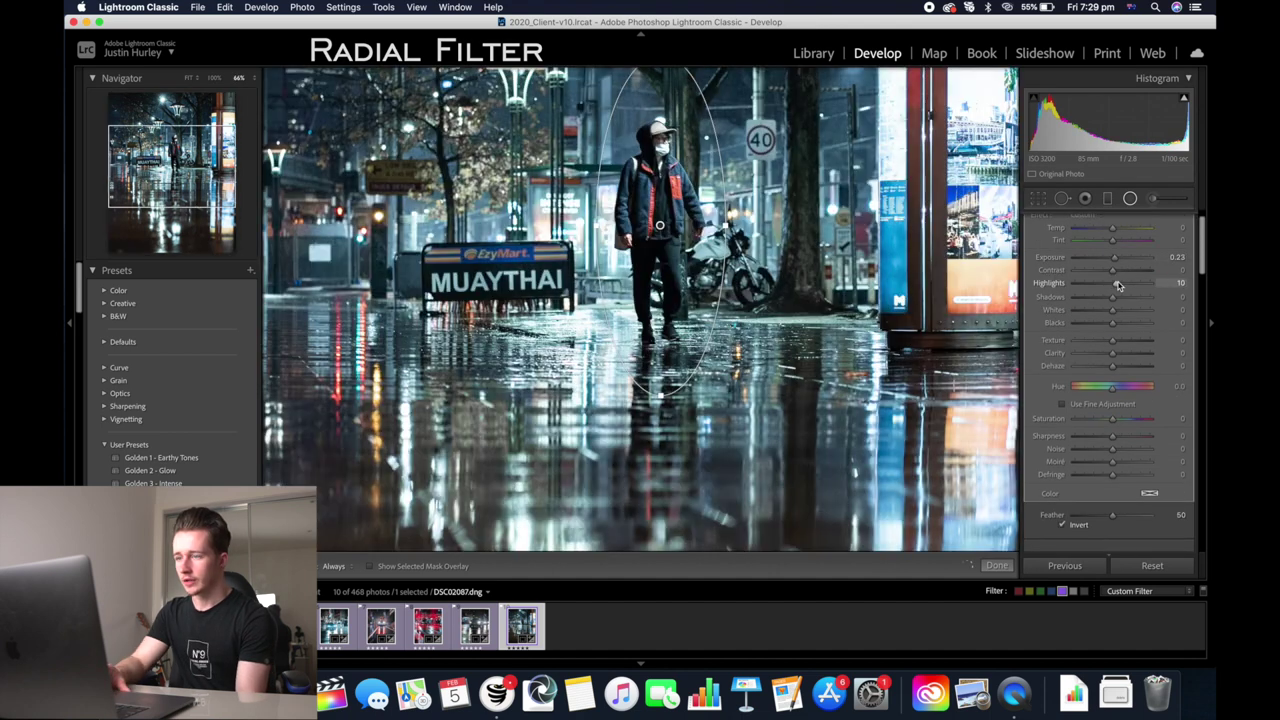
drag(1112, 284, 1117, 299)
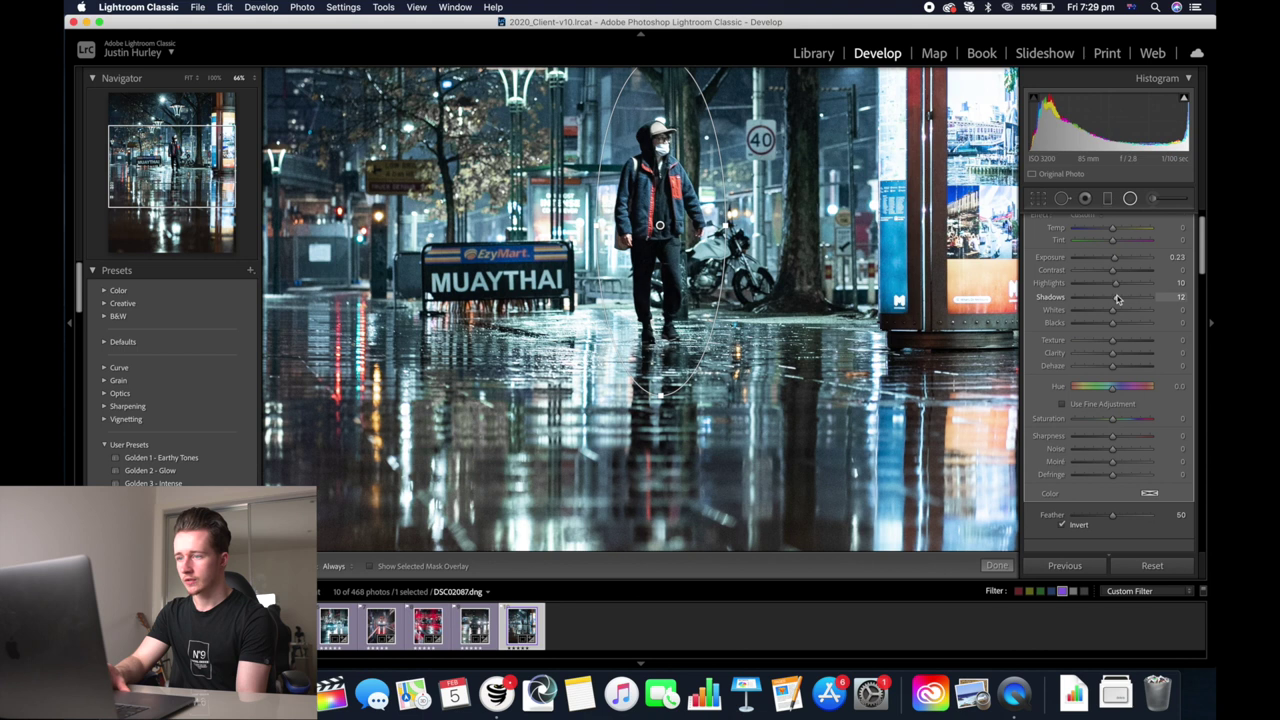
key(z)
key(shift+m)
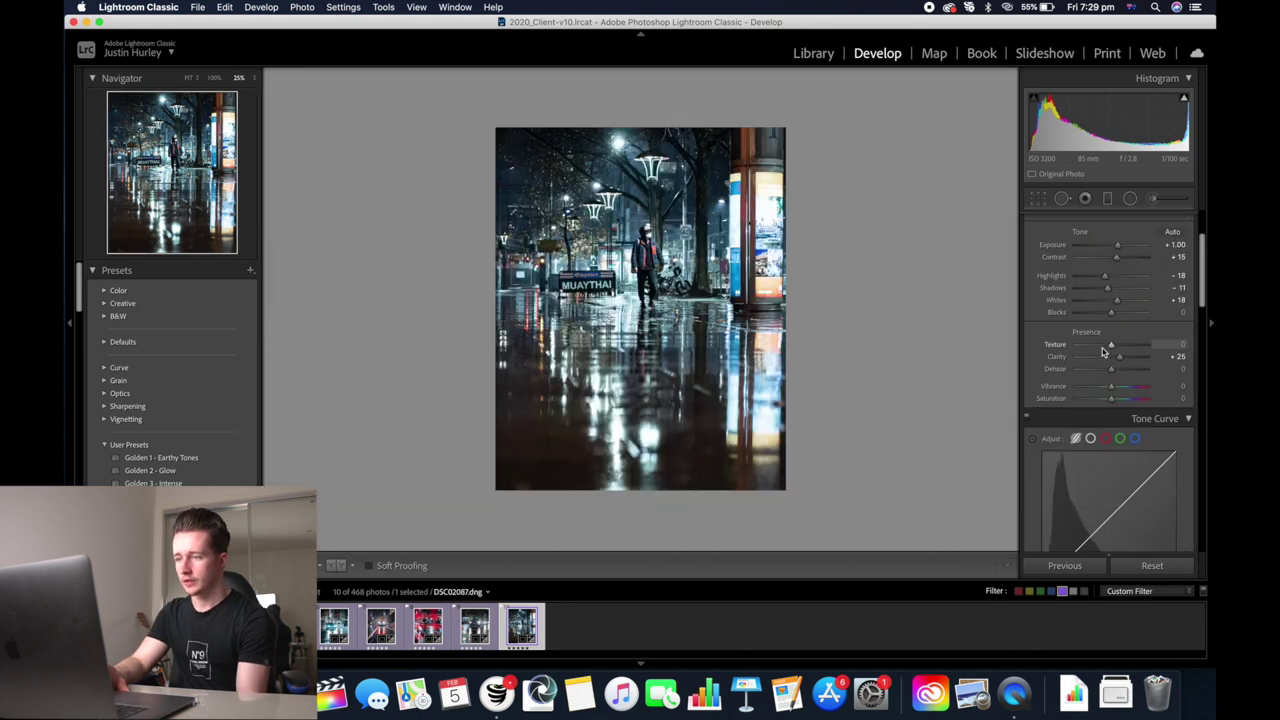
Add a graduated filter over the plaza's wet ground with Exposure reset, reduced Highlights, Shadows 21, Whites 19 and Clarity 28.
click(1107, 199)
drag(640, 360, 637, 320)
double_click(1050, 284)
drag(1112, 311, 1101, 314)
drag(1112, 380, 1120, 330)
scroll(1150, 400, down, 3)
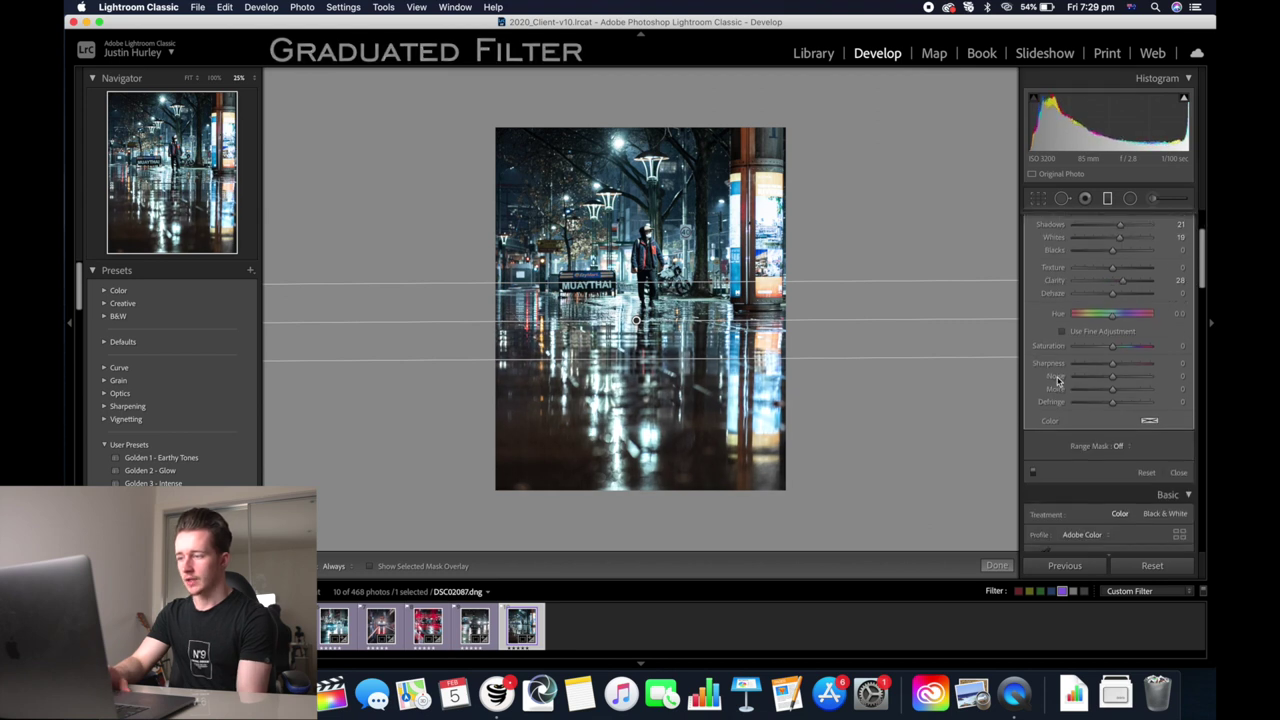
click(1179, 472)
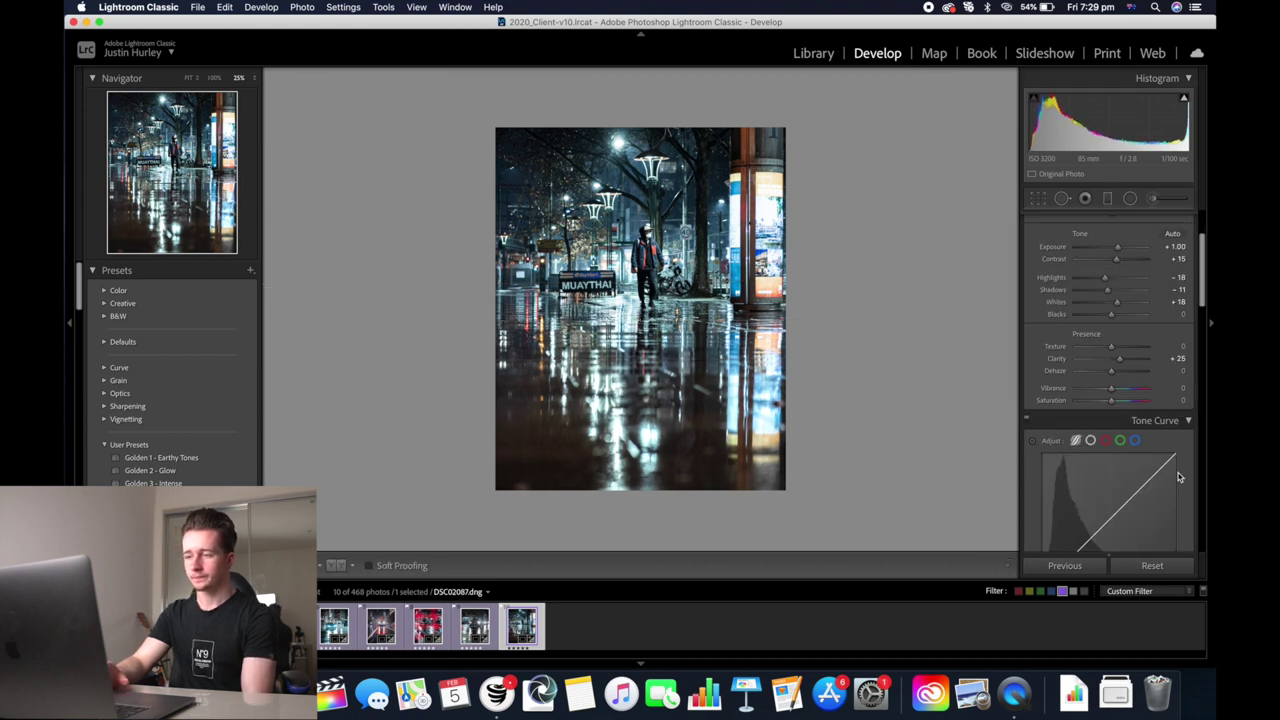
Set the plaza photo's HSL luminance to +18 for Blue and +18 for Aqua.
scroll(1049, 343, down, 10)
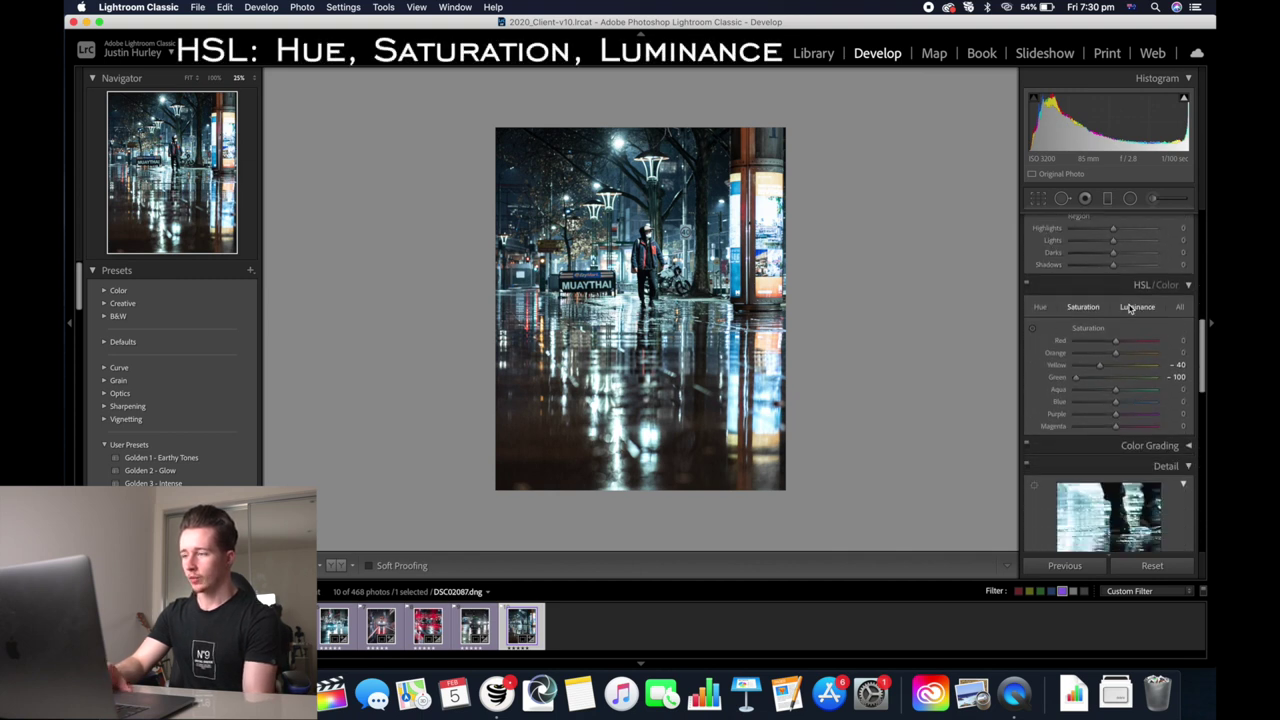
click(1132, 307)
mouse_move(1119, 409)
mouse_down()
mouse_move(1130, 409)
mouse_move(1121, 402)
mouse_up()
drag(1116, 390, 1120, 390)
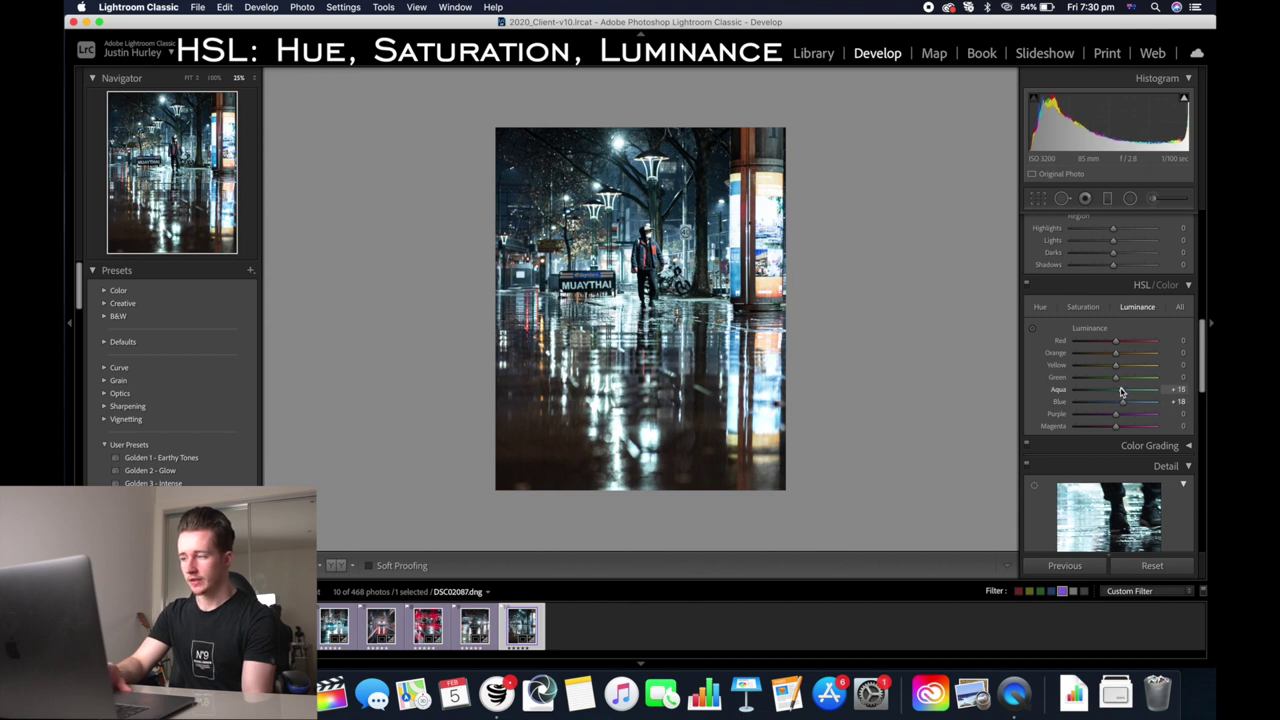
Reduce the plaza photo's Red saturation in HSL and bring up the hue adjustments.
click(1083, 309)
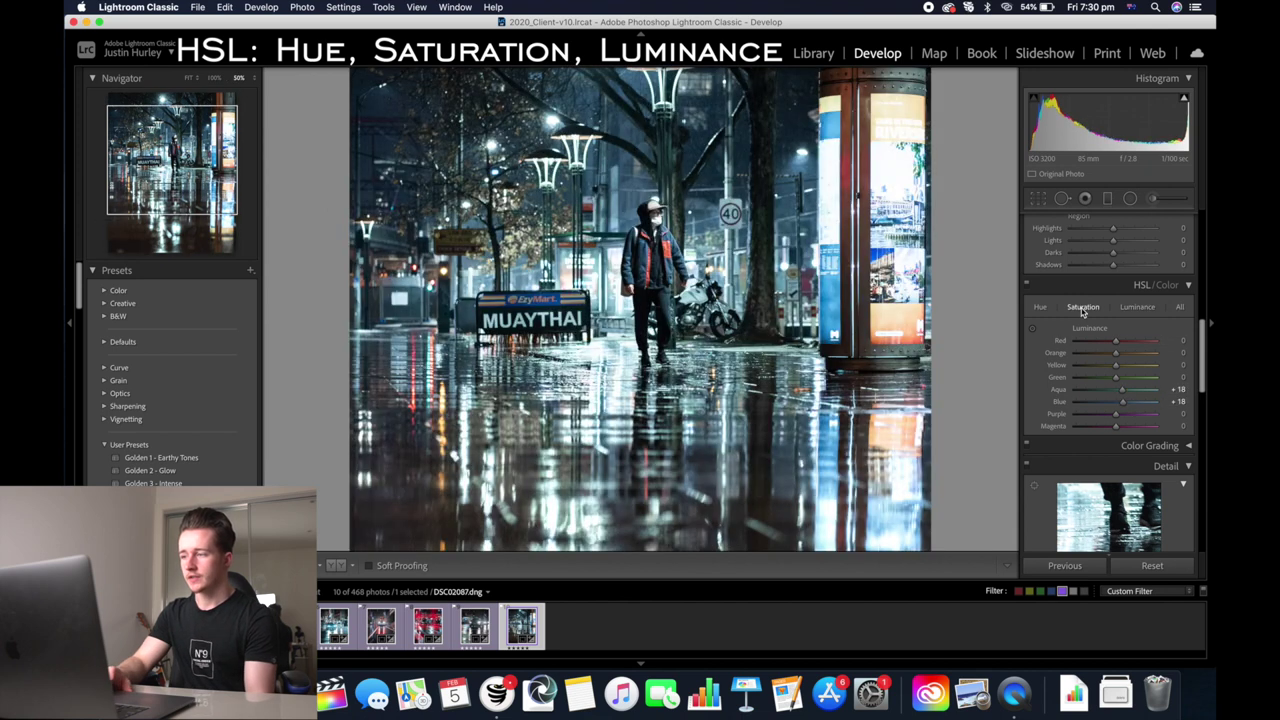
mouse_move(1118, 342)
mouse_down()
mouse_move(1129, 343)
mouse_move(1097, 345)
mouse_up()
click(1040, 309)
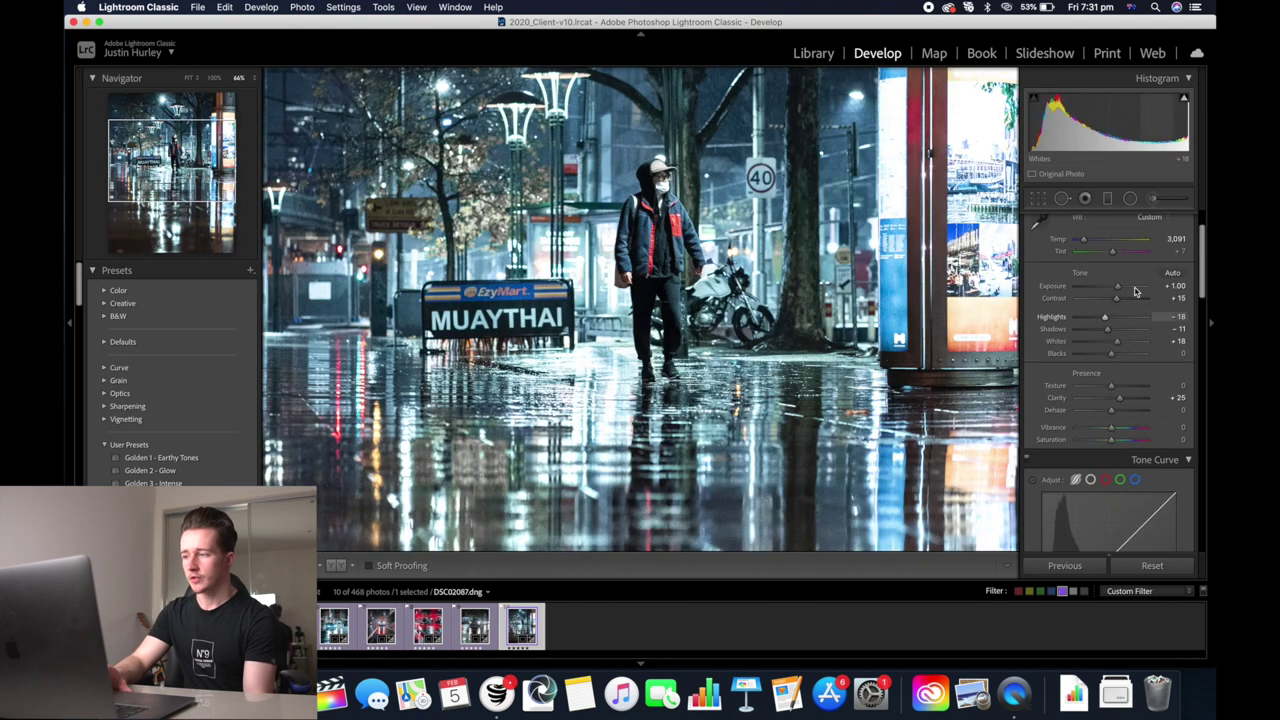
Set the plaza photo's Exposure to +0.85 and Shadows to -18.
drag(1118, 289, 1117, 289)
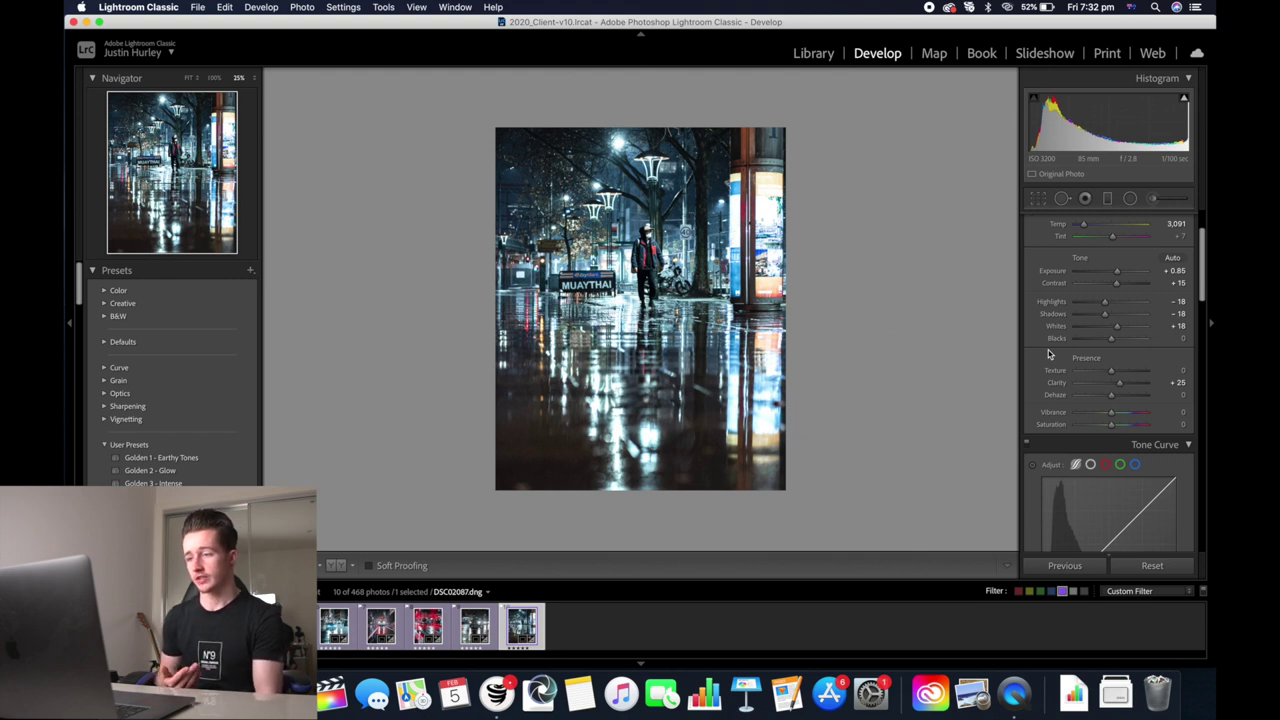
scroll(1049, 354, up, 3)
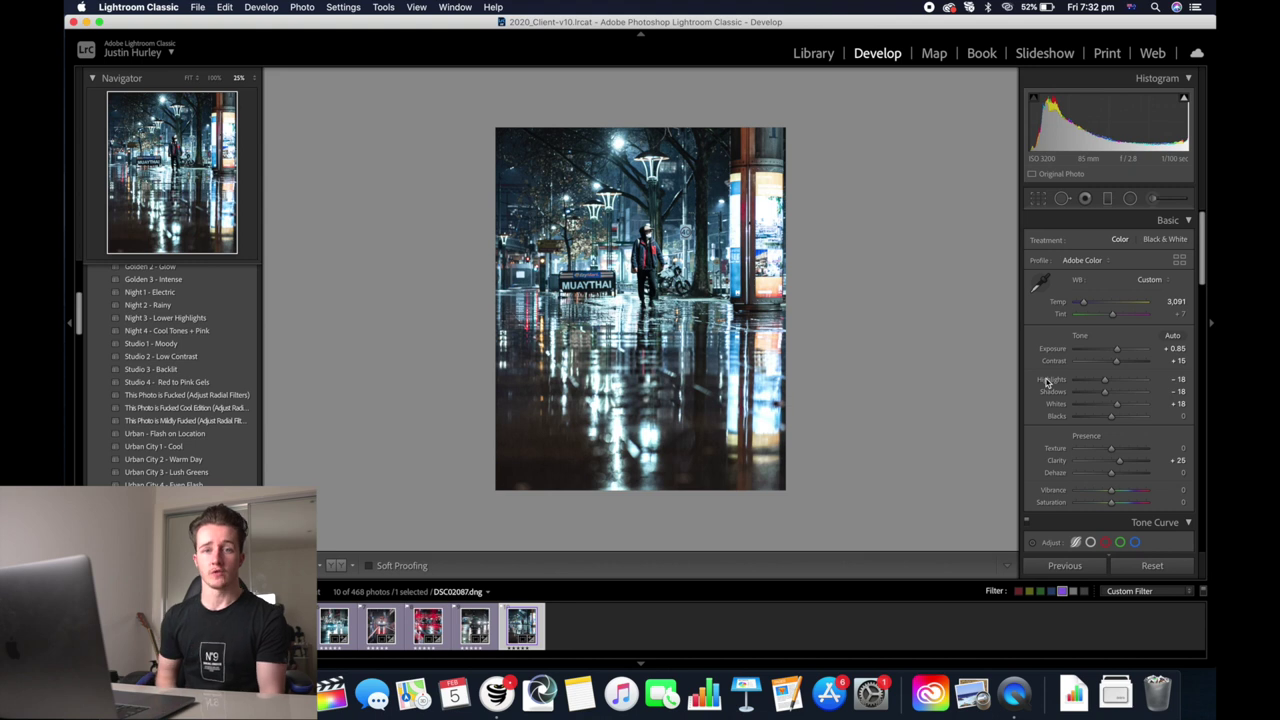